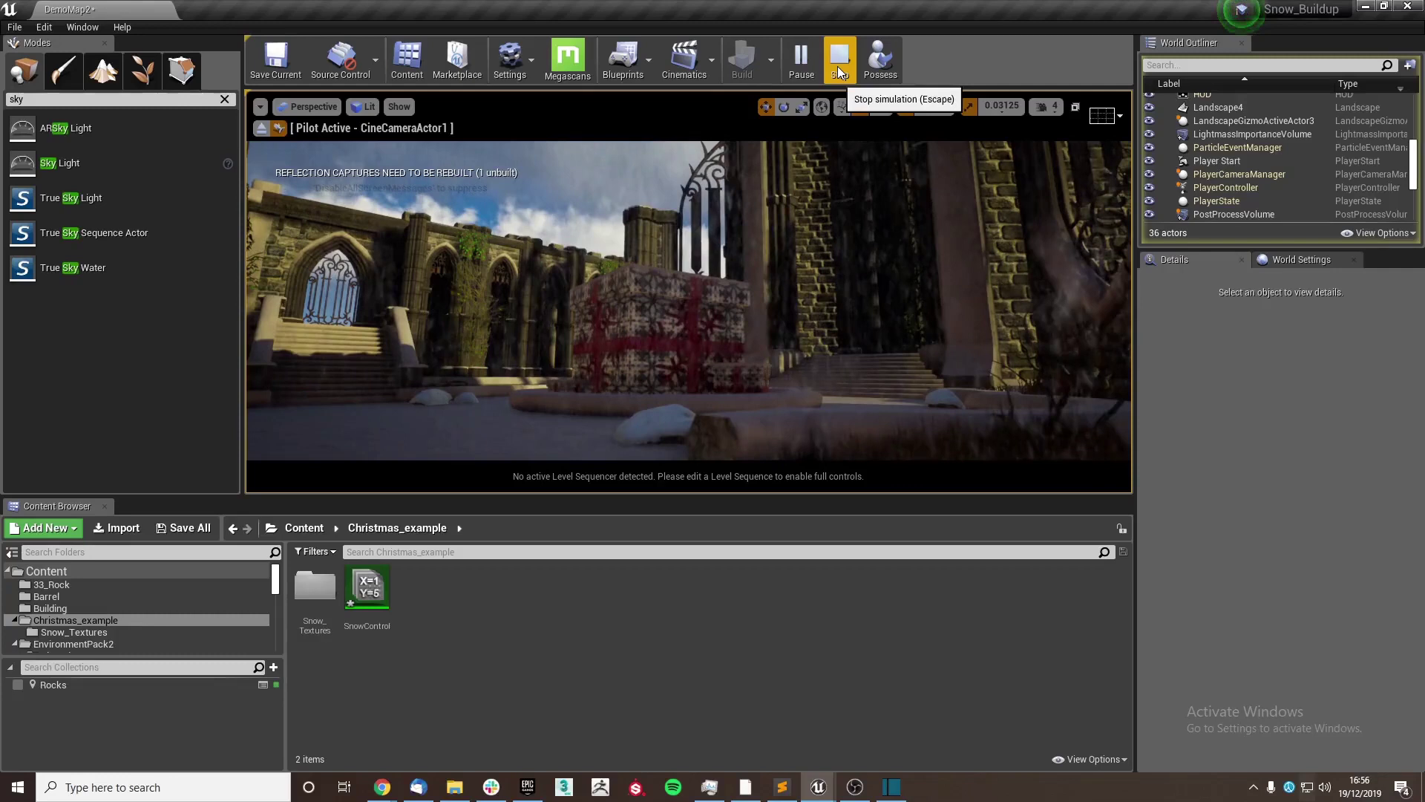
- Stop the simulation and review the textures in the Snow_Textures folder, returning to the Christmas_example folder
click(837, 65)
double_click(323, 585)
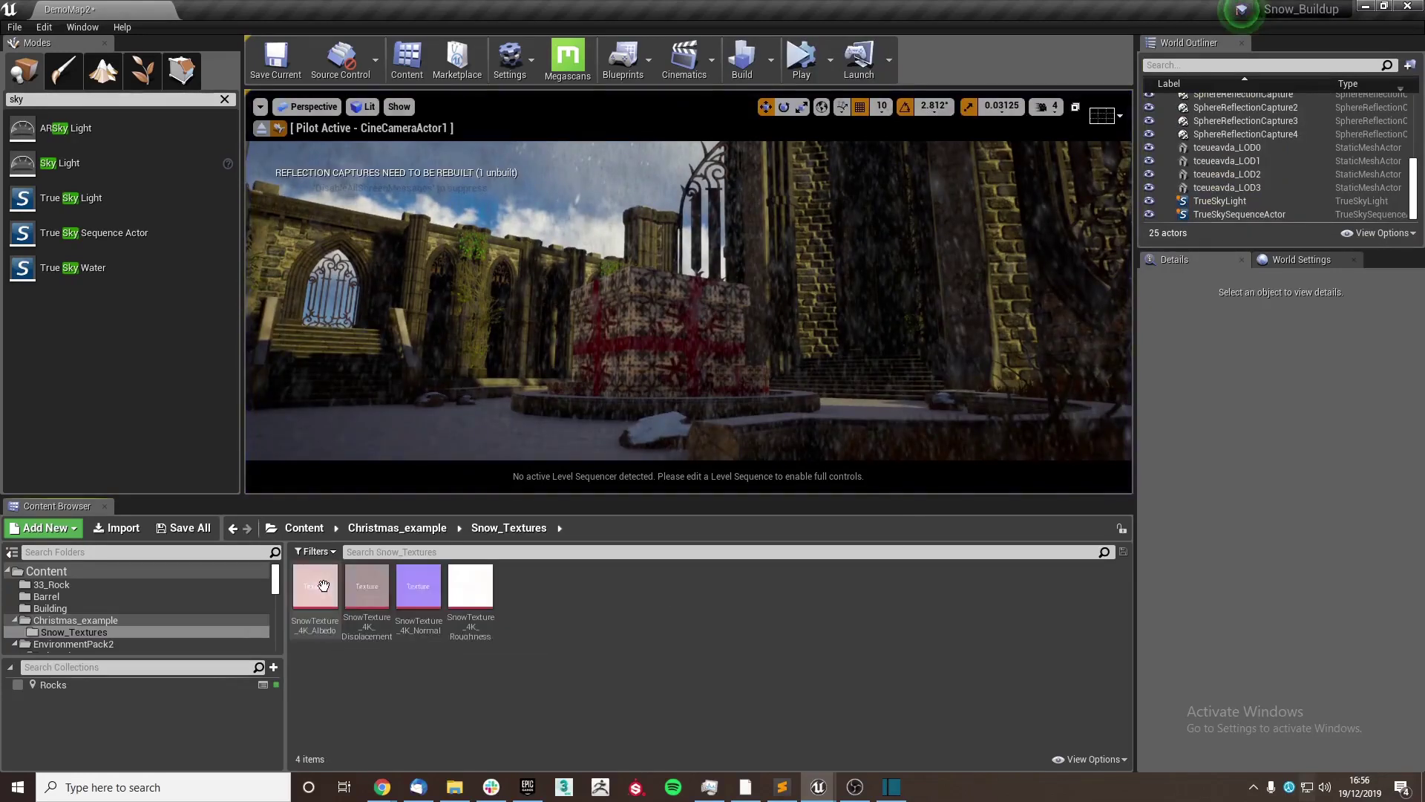
key(ctrl+a)
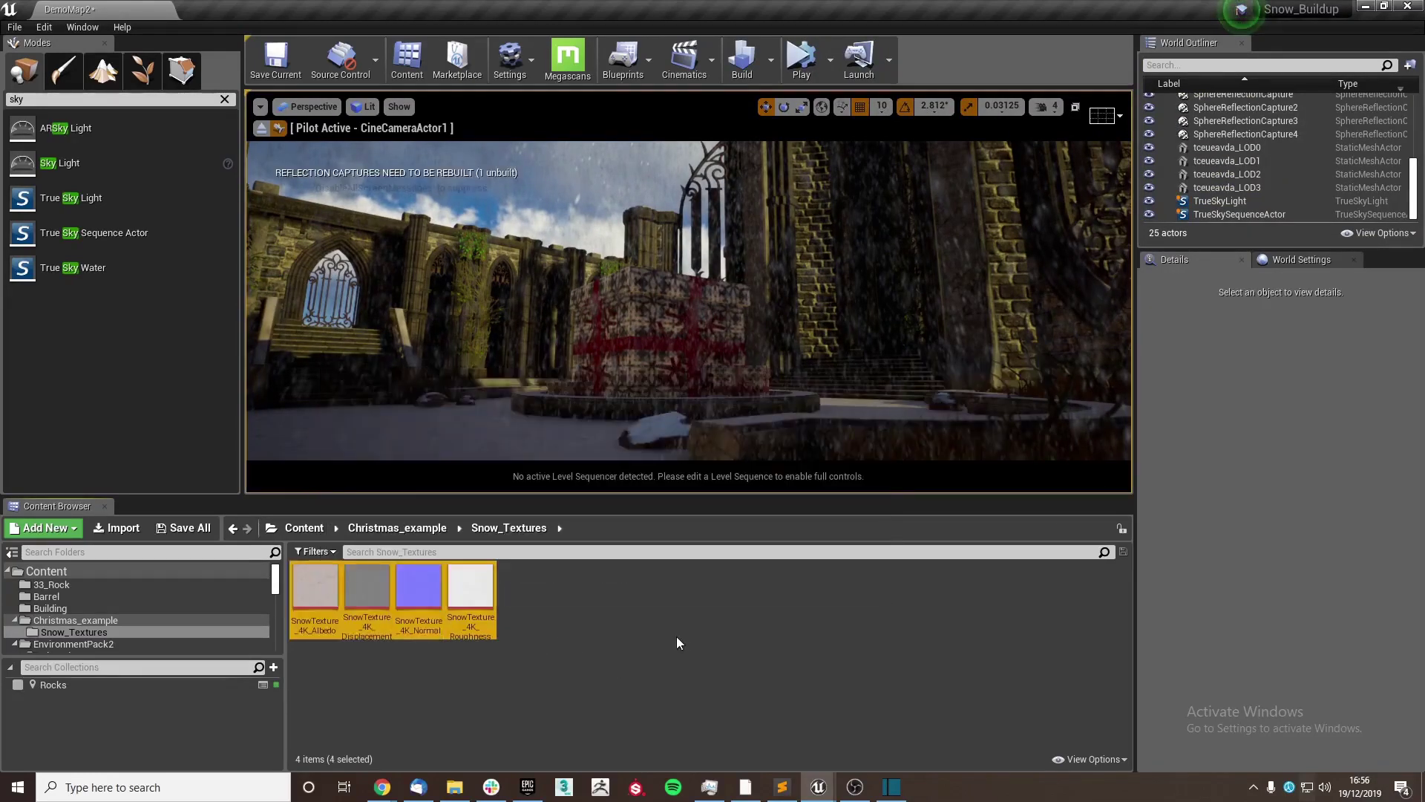
click(677, 637)
click(475, 586)
shift+click(310, 585)
click(585, 638)
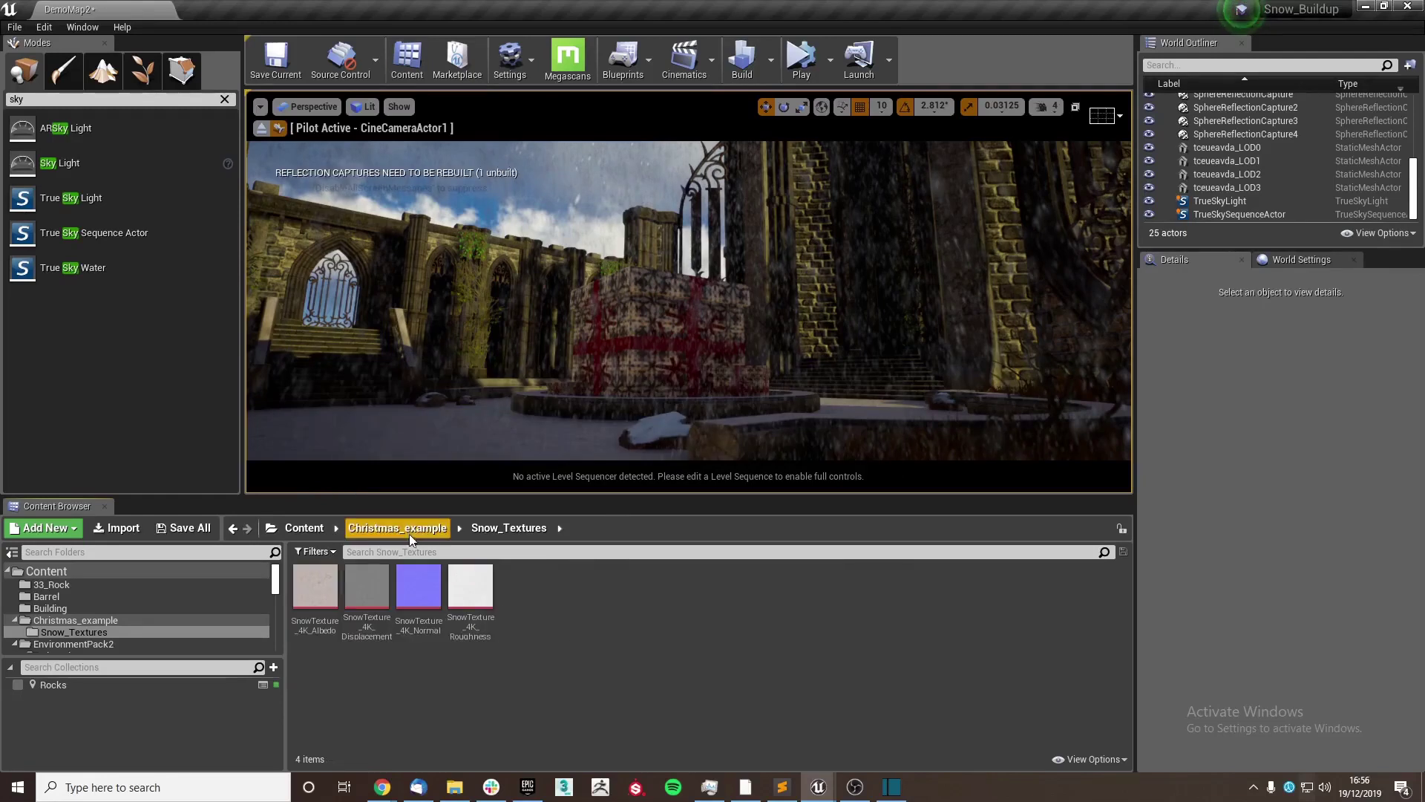
click(409, 534)
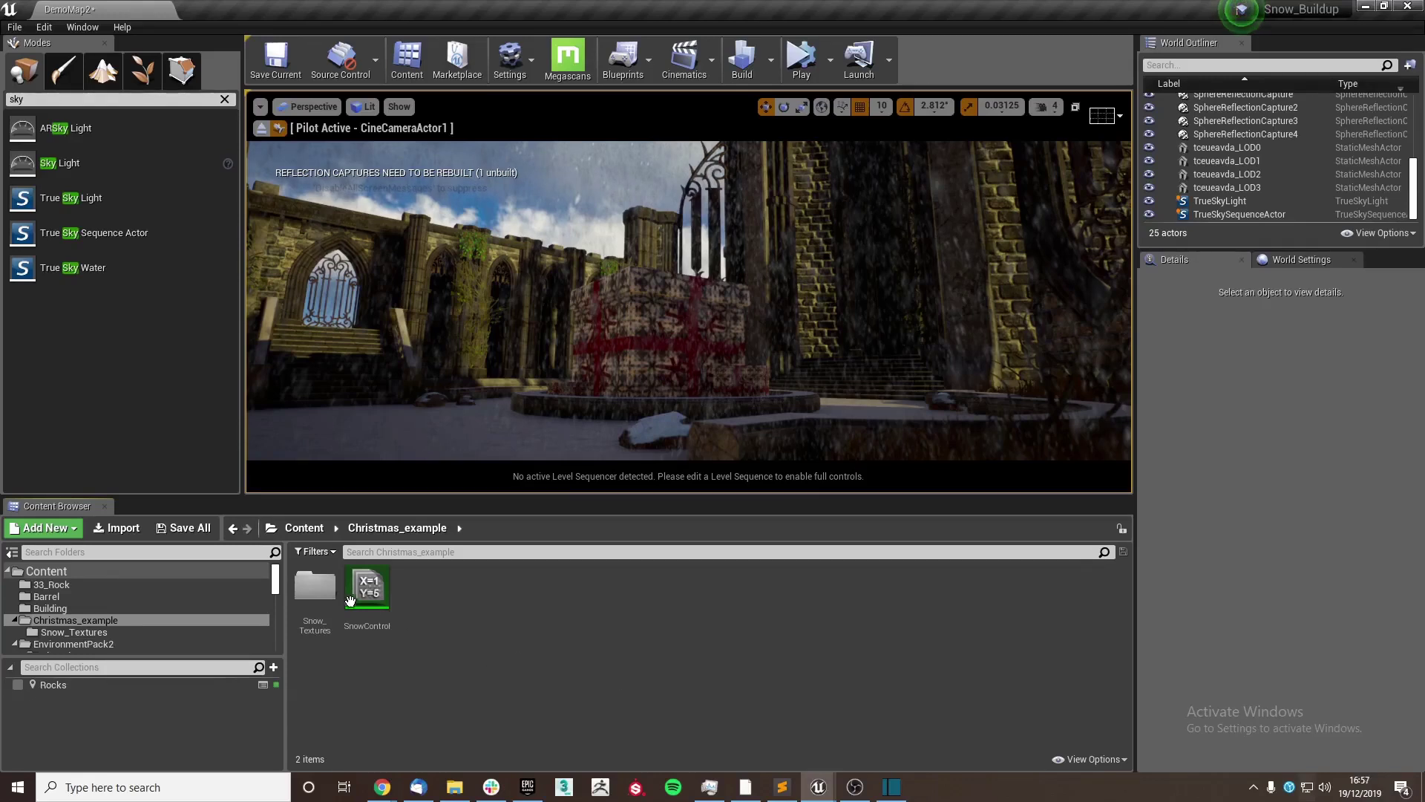
double_click(315, 587)
click(401, 528)
- Open the blueprint of the BP_Courtyard actor and view the courtyard mesh with its assigned materials
click(750, 324)
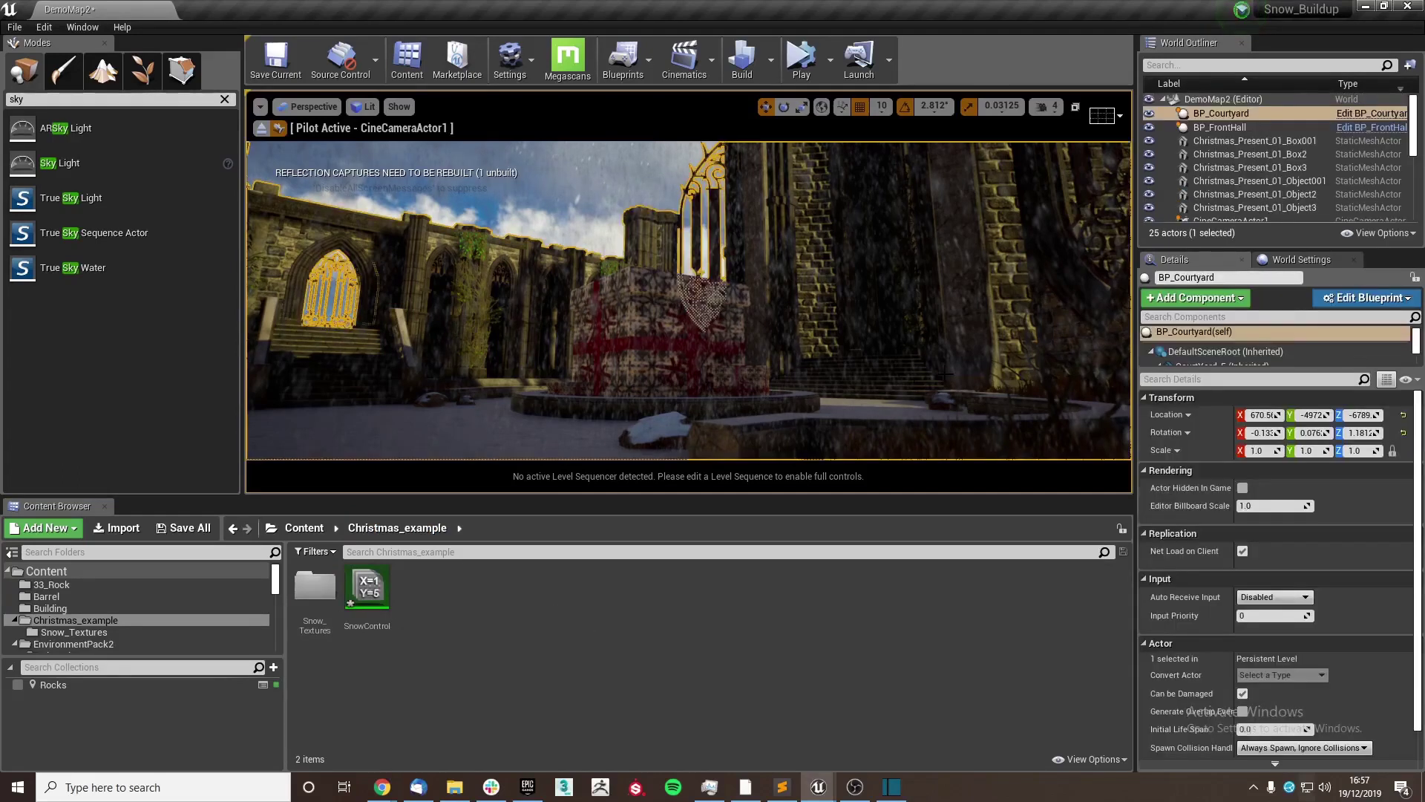
click(1386, 114)
drag(946, 33, 871, 61)
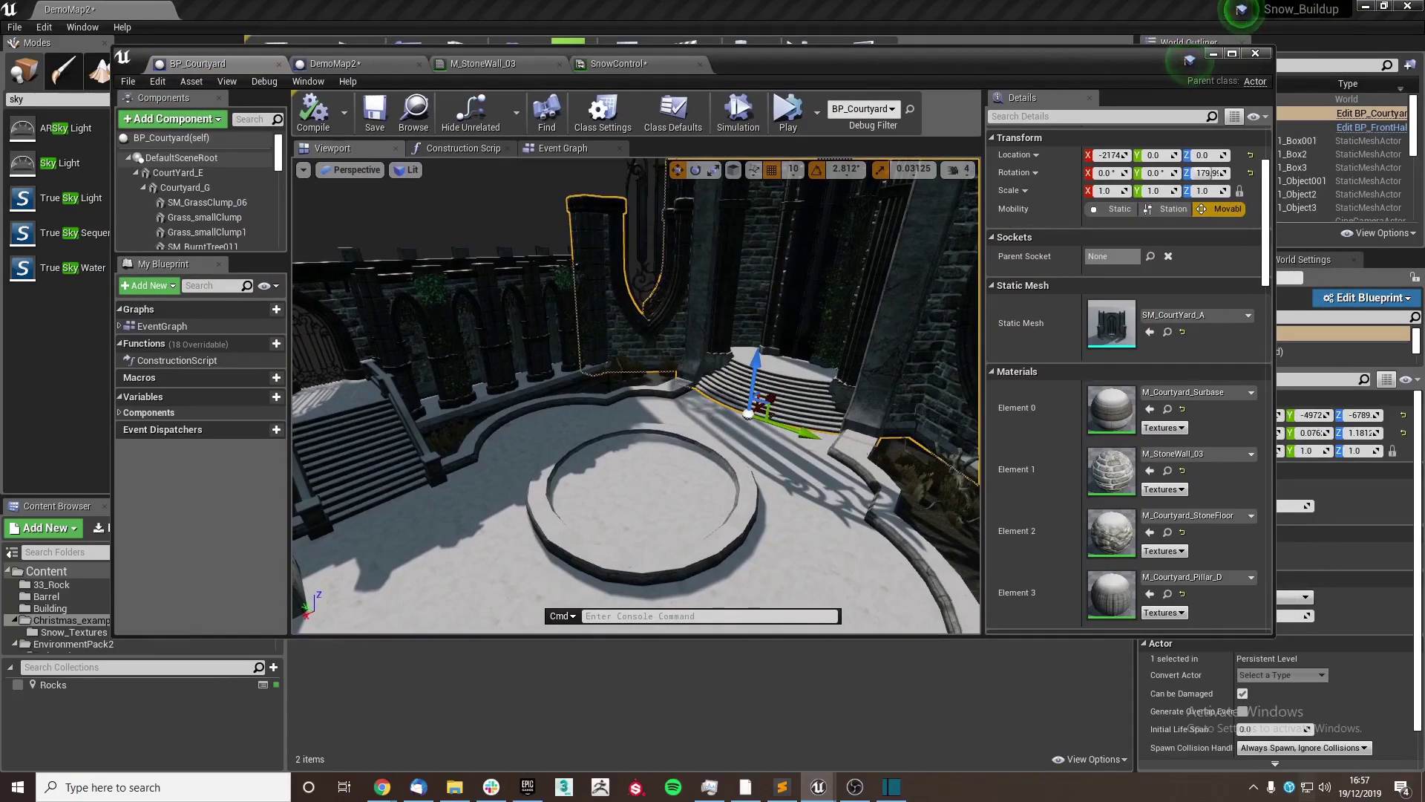
right_drag(636, 395, 796, 361)
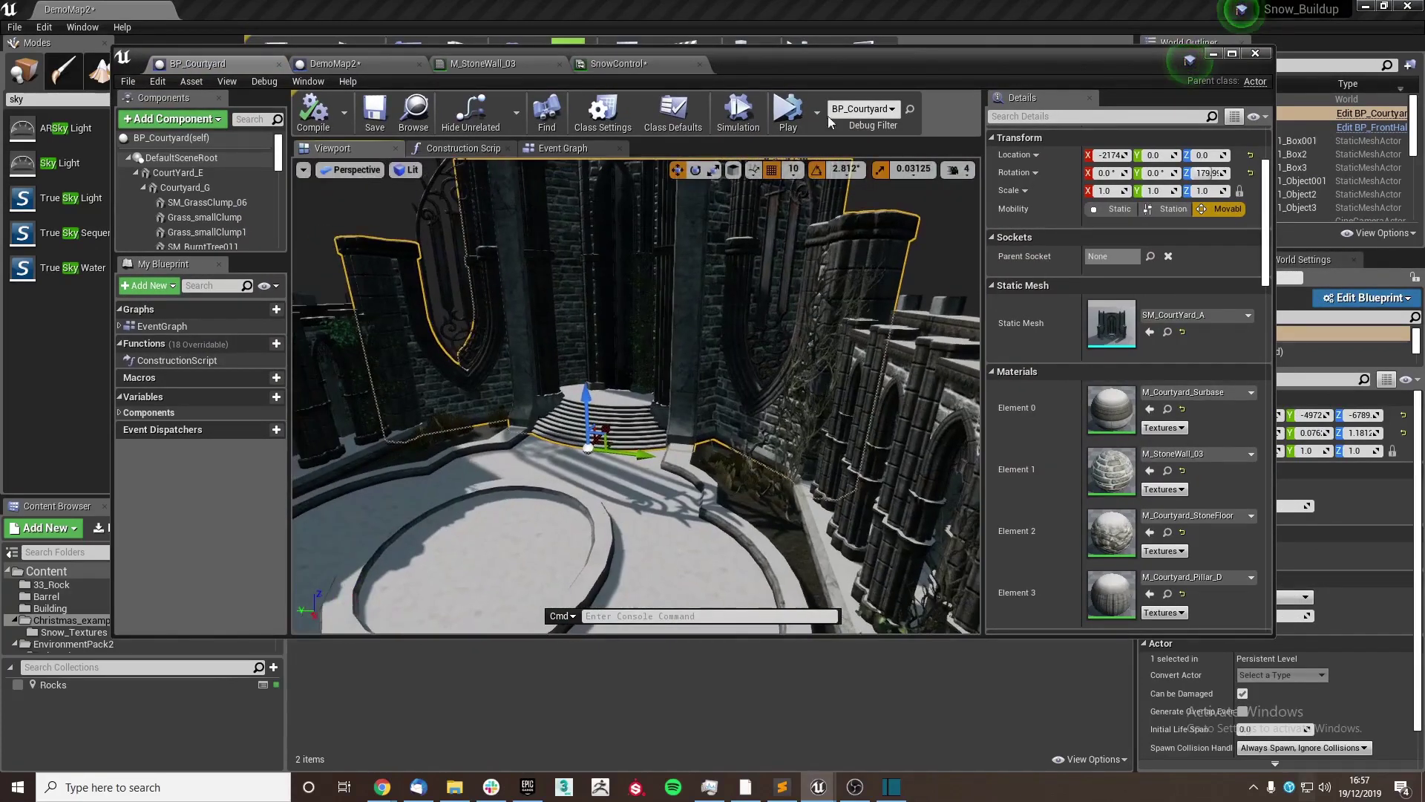
mouse_move(904, 72)
mouse_down()
mouse_move(904, 175)
mouse_move(899, 71)
mouse_up()
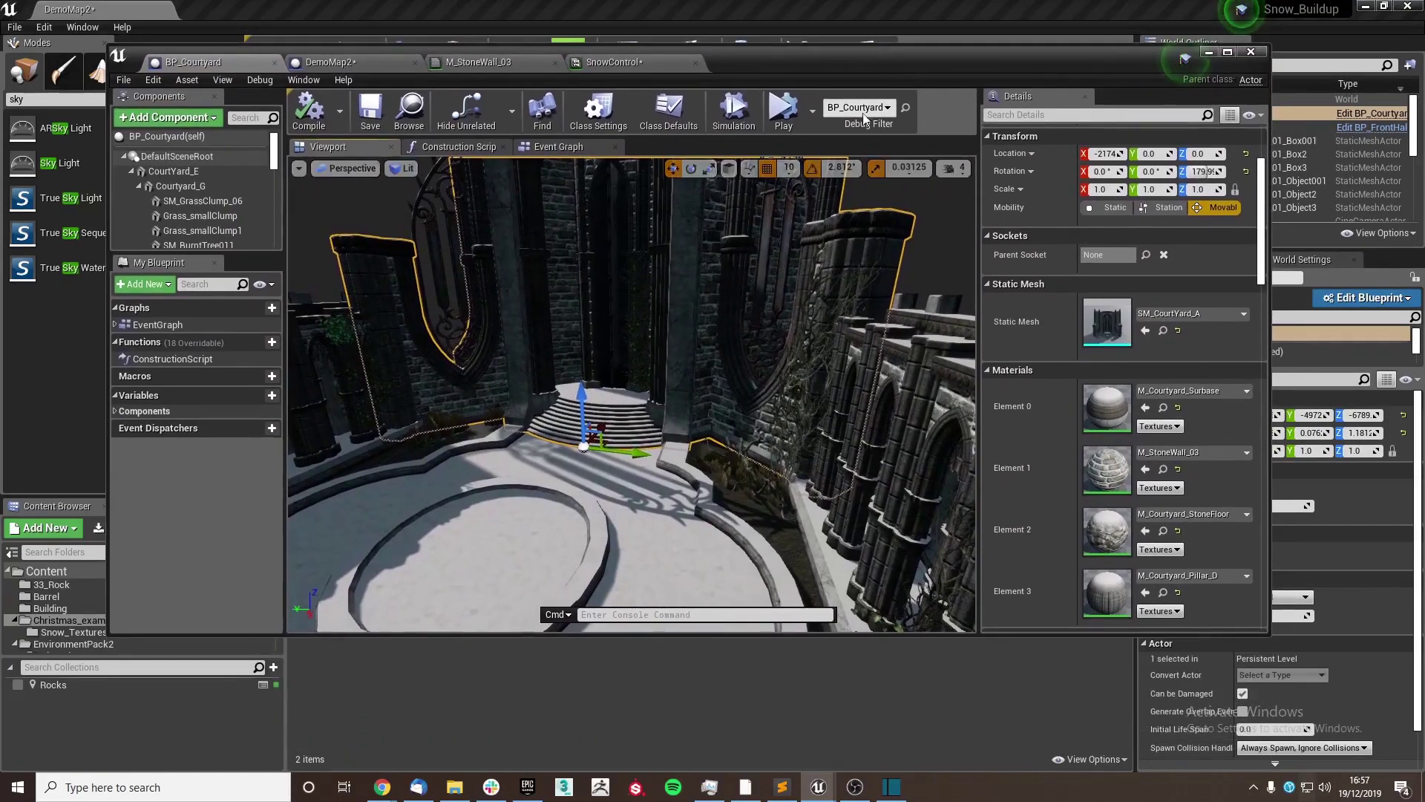
right_drag(743, 312, 512, 392)
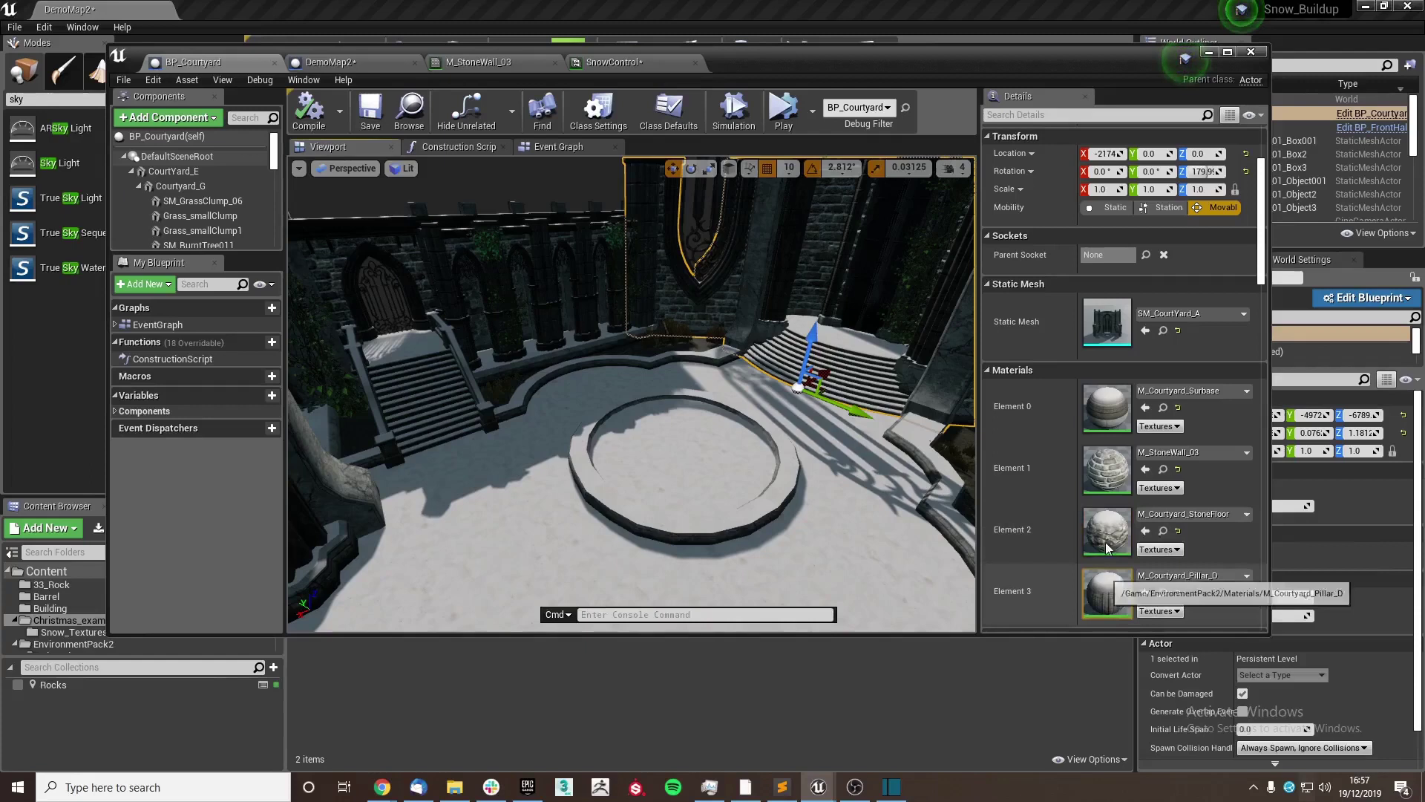
- Open the M_StoneWall_03 material from the courtyard mesh's Element 1 slot and examine its existing node graph
double_click(1110, 479)
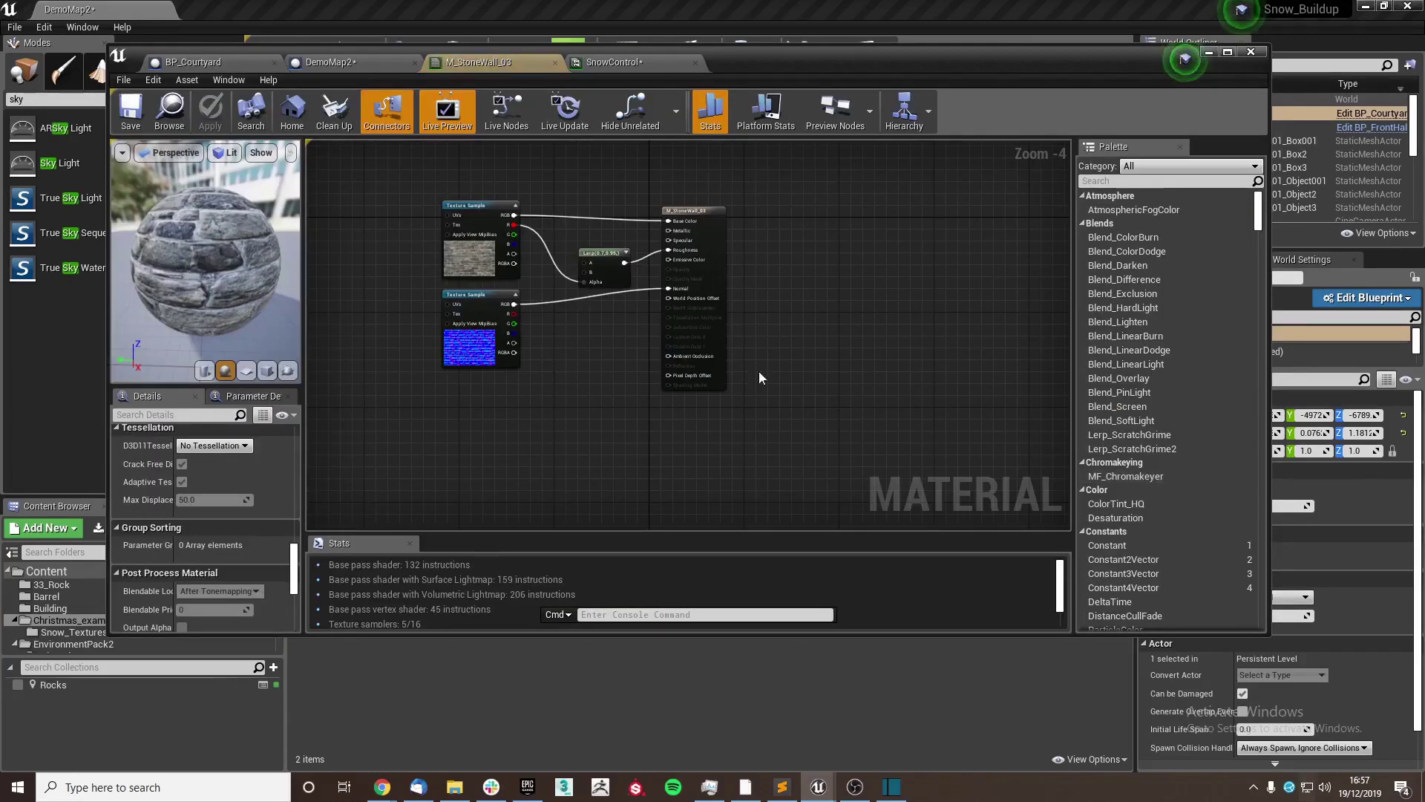
right_drag(759, 371, 833, 355)
drag(687, 355, 502, 177)
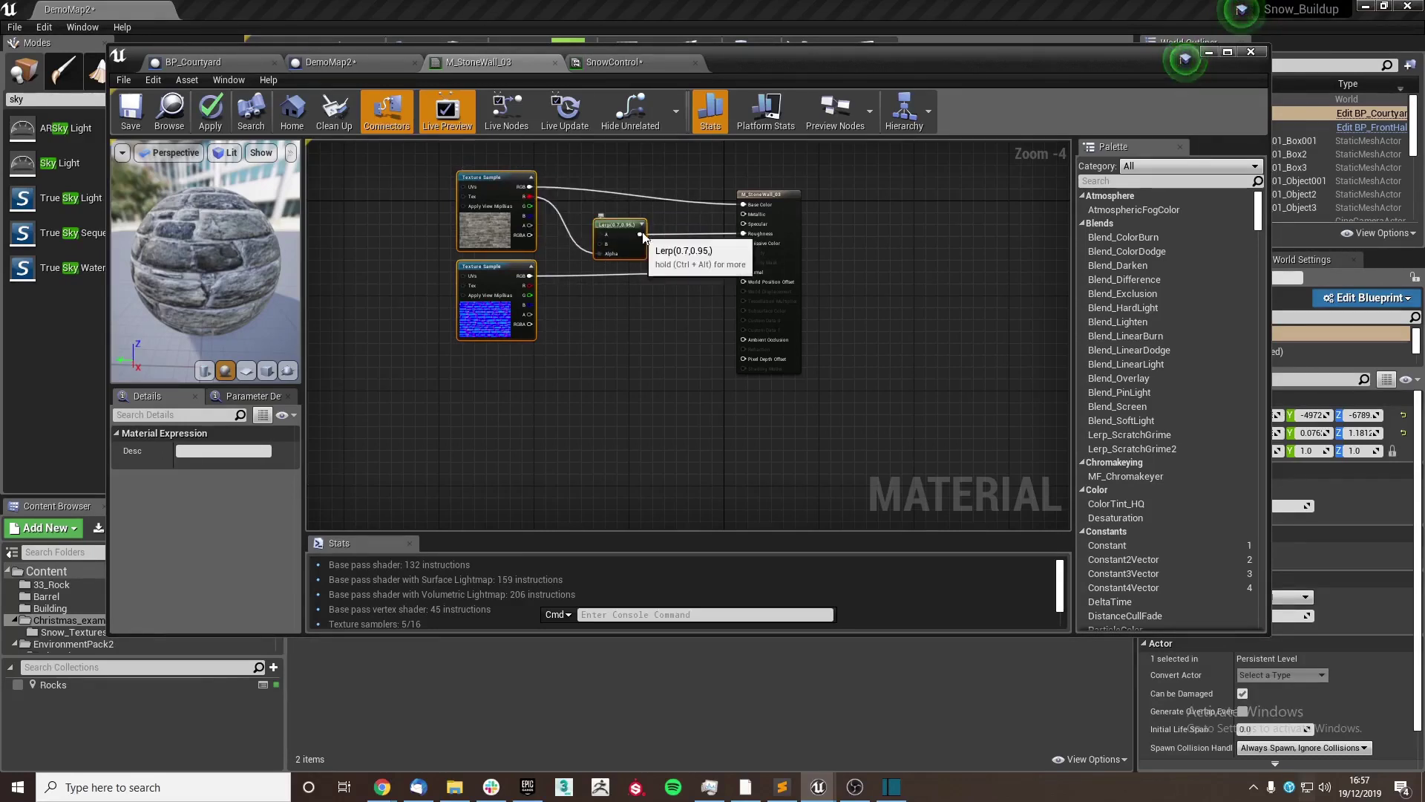
right_drag(640, 277, 672, 251)
drag(488, 264, 490, 266)
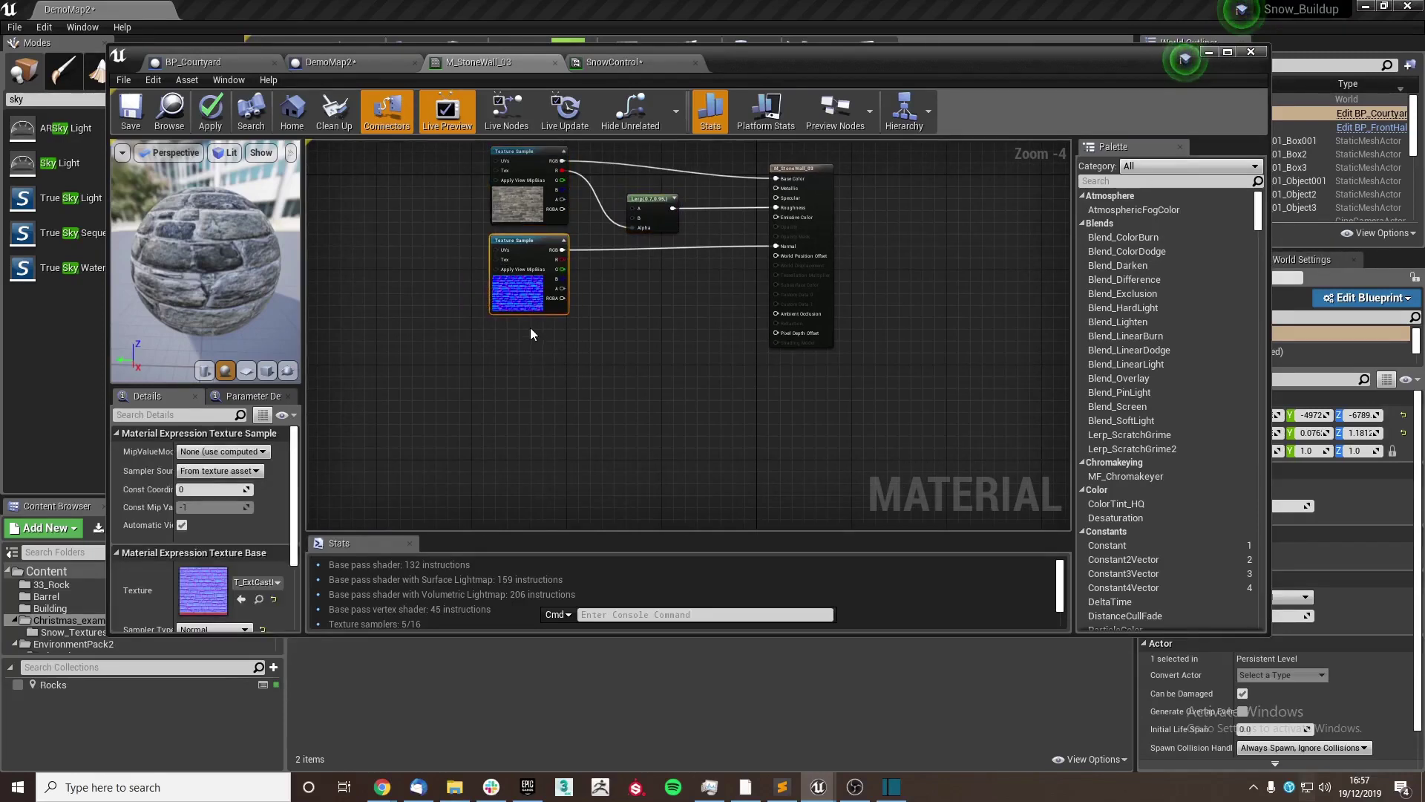
scroll(646, 304, down, 2)
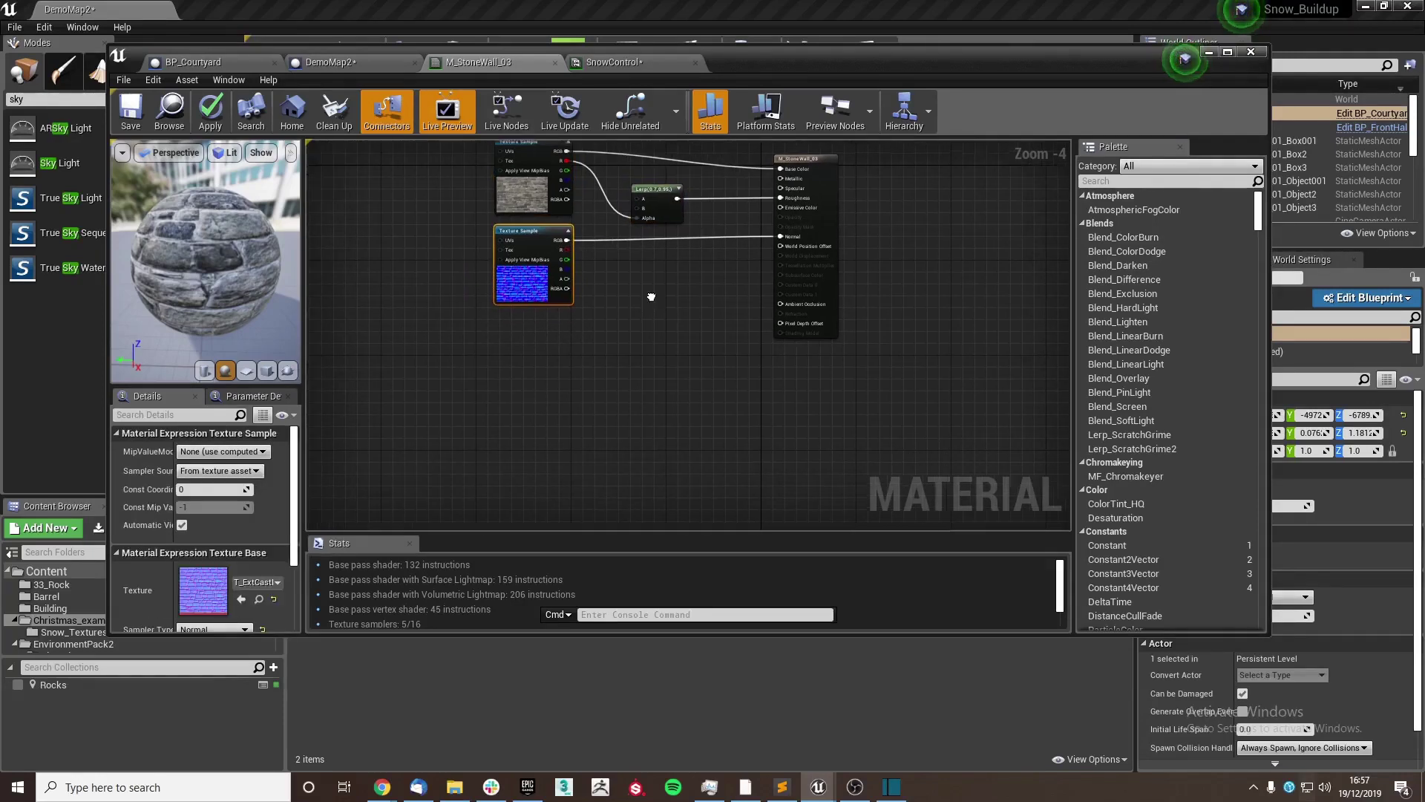
right_drag(672, 253, 737, 352)
scroll(673, 349, up, 1)
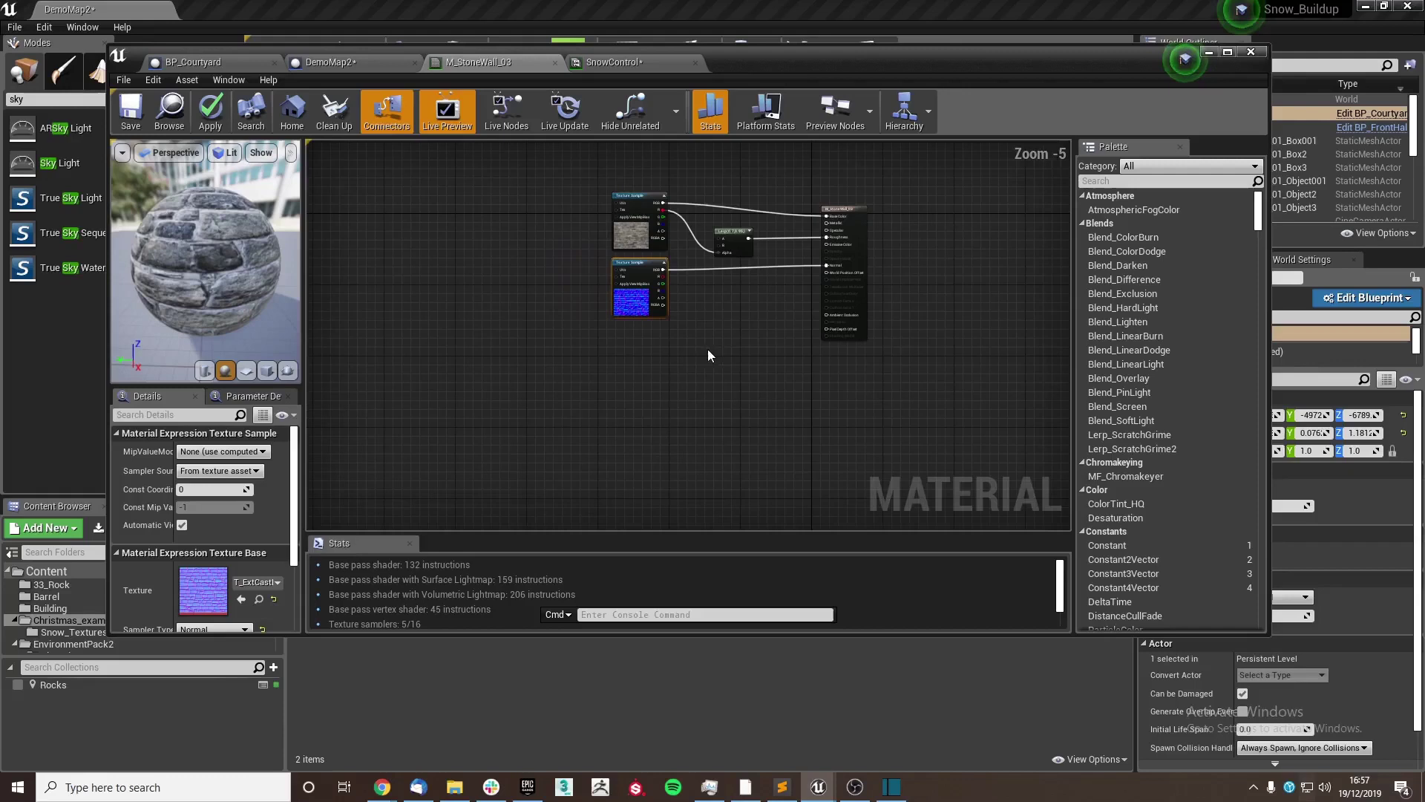
right_drag(650, 345, 679, 361)
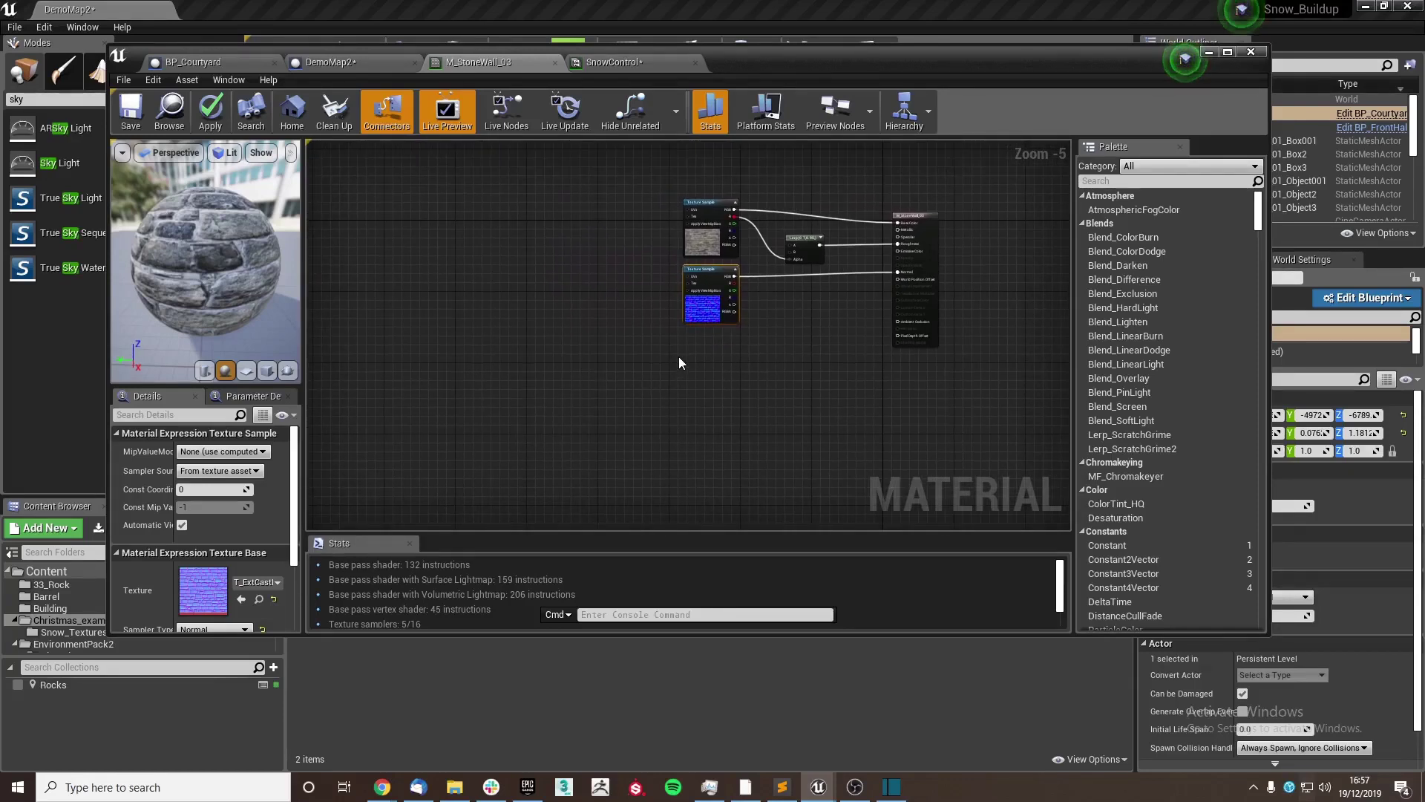
- Make the editor window shorter so the project assets stay reachable, and open the SnowControl material parameter collection
drag(745, 64, 745, 34)
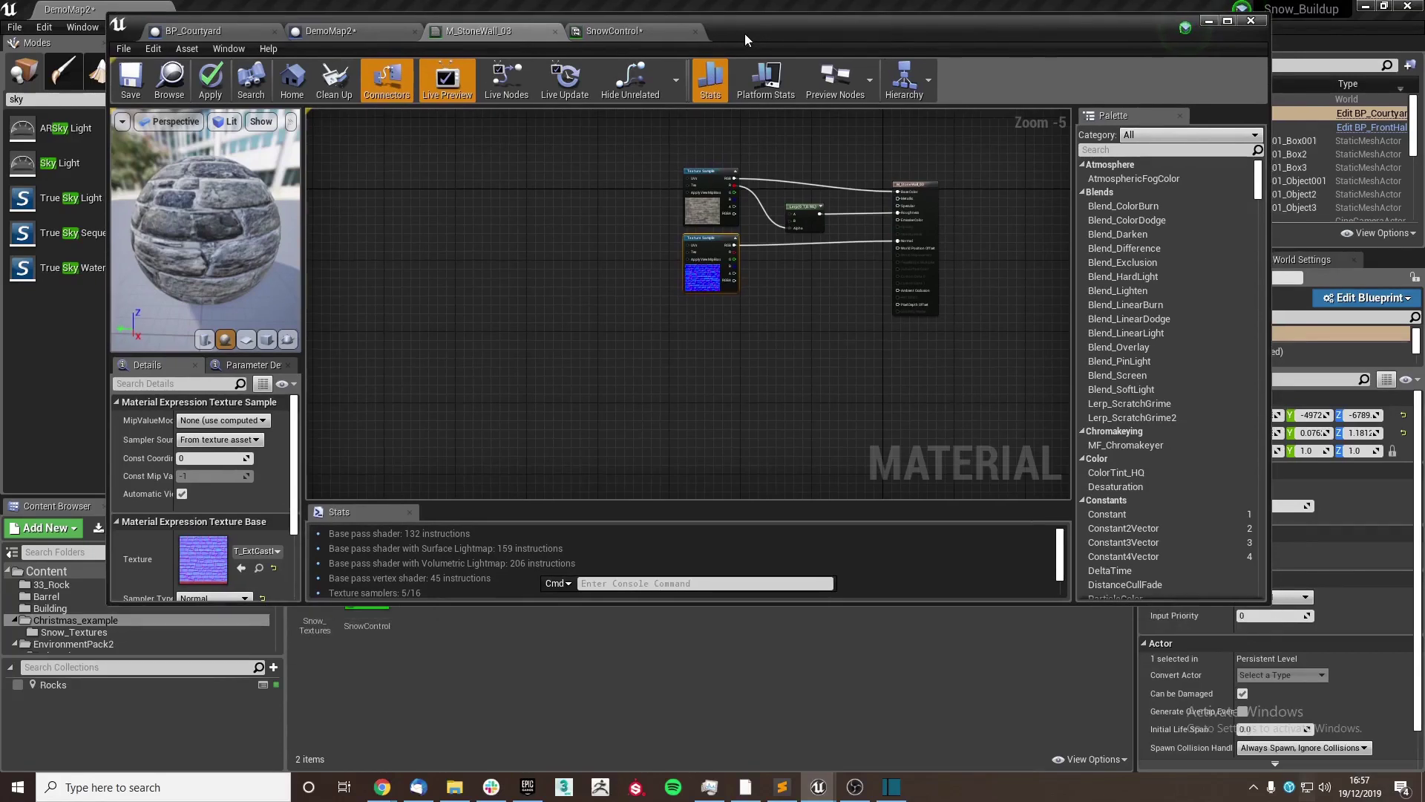
drag(588, 597, 586, 551)
click(377, 604)
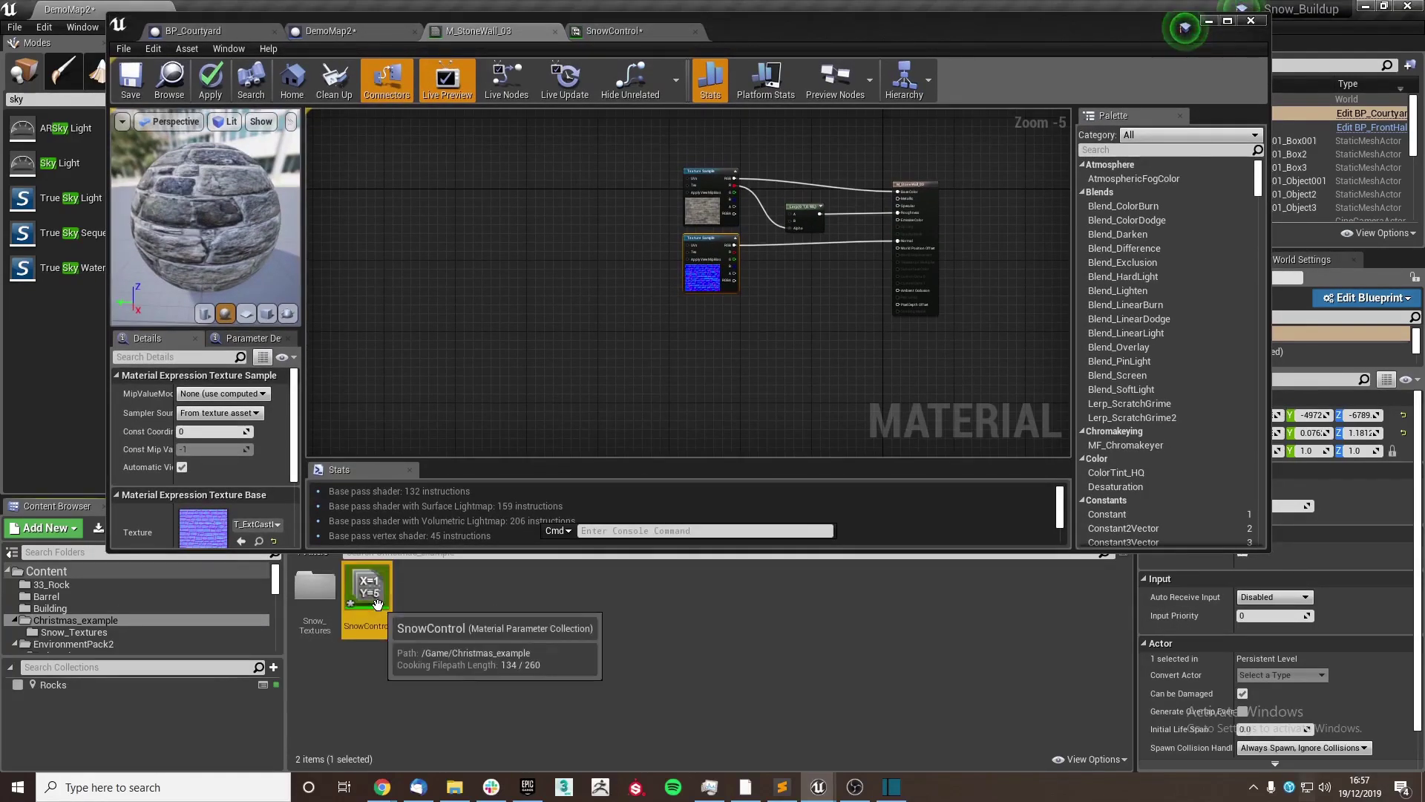
double_click(377, 604)
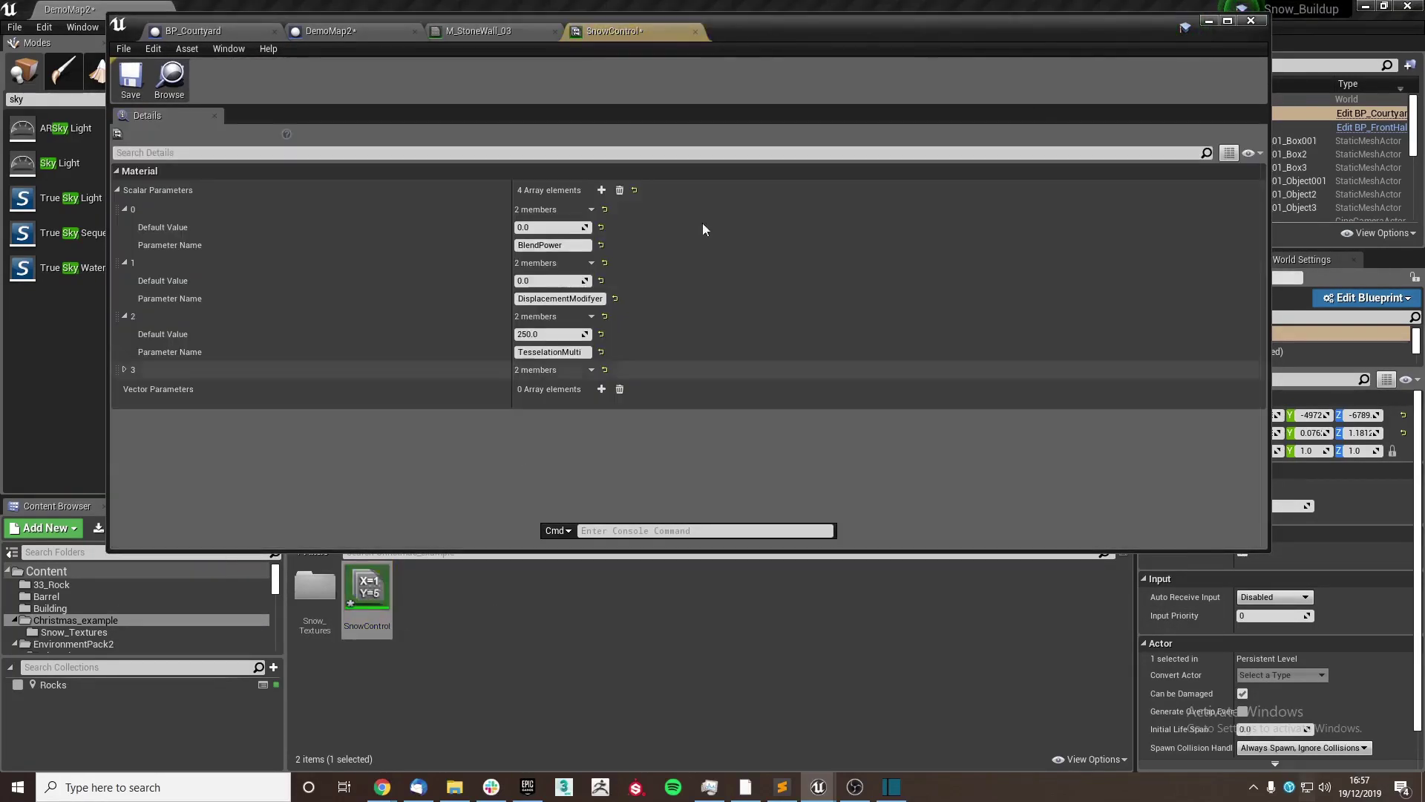
right_click(527, 588)
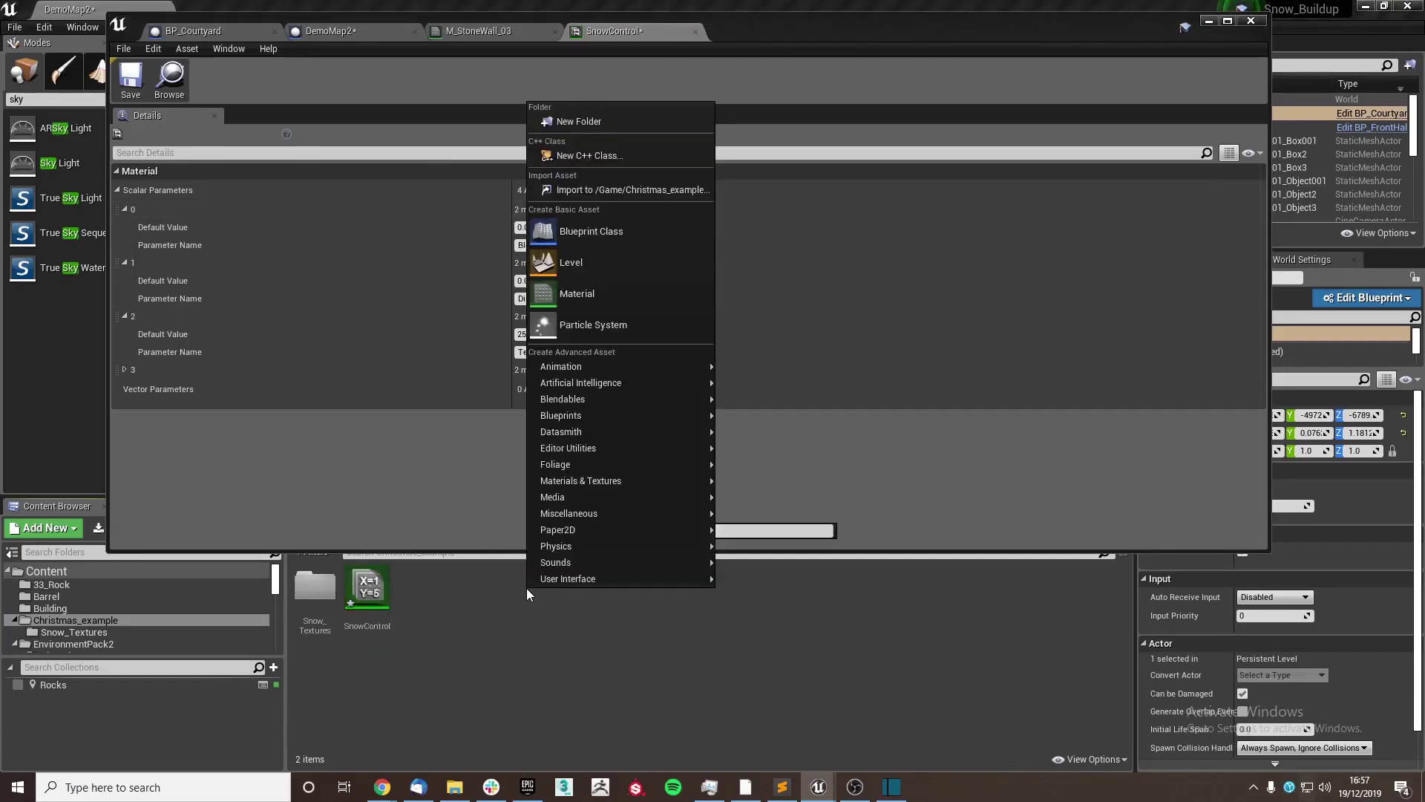
mouse_move(597, 480)
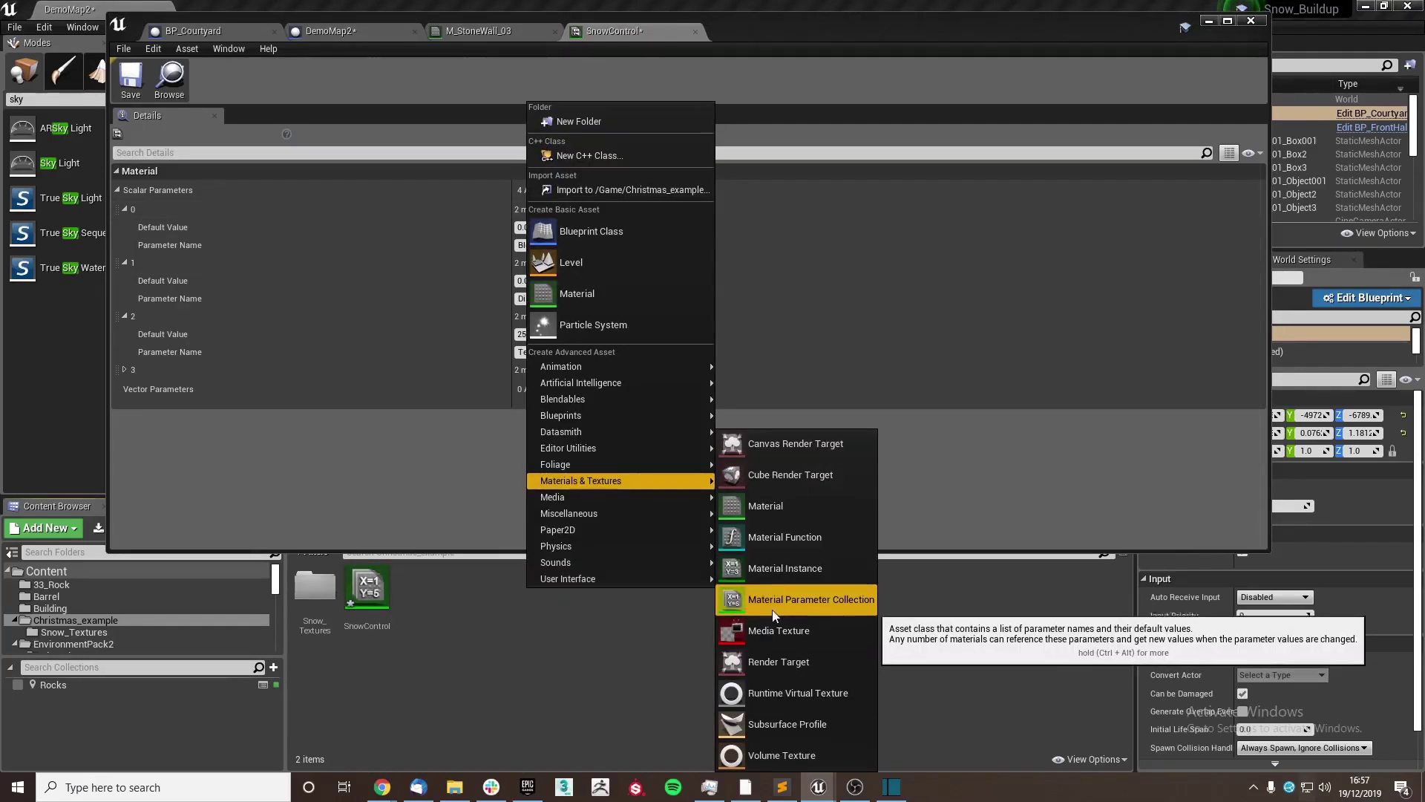
click(577, 625)
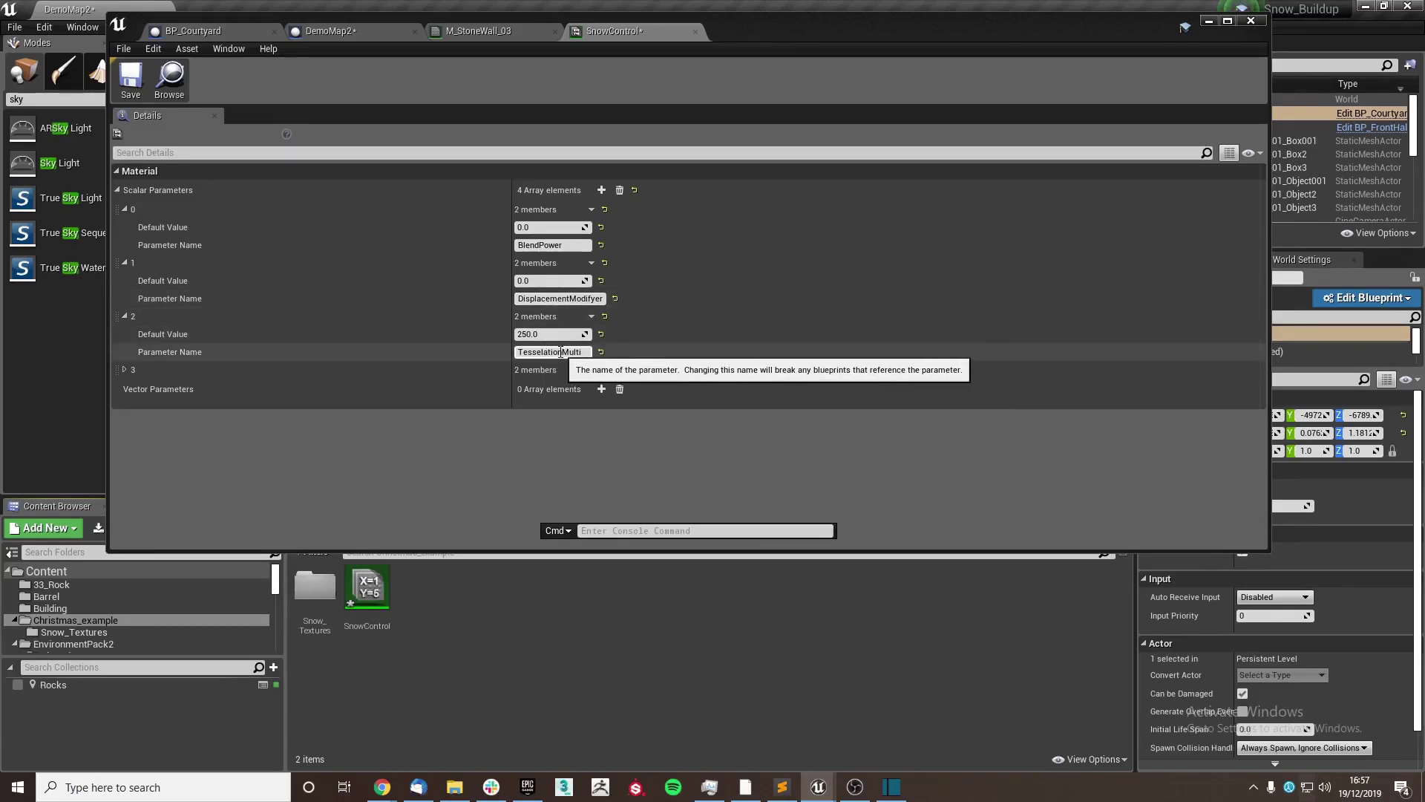
- Return to the M_StoneWall_03 graph and add a VertexNormalWS node below the normal map's texture sample
click(512, 31)
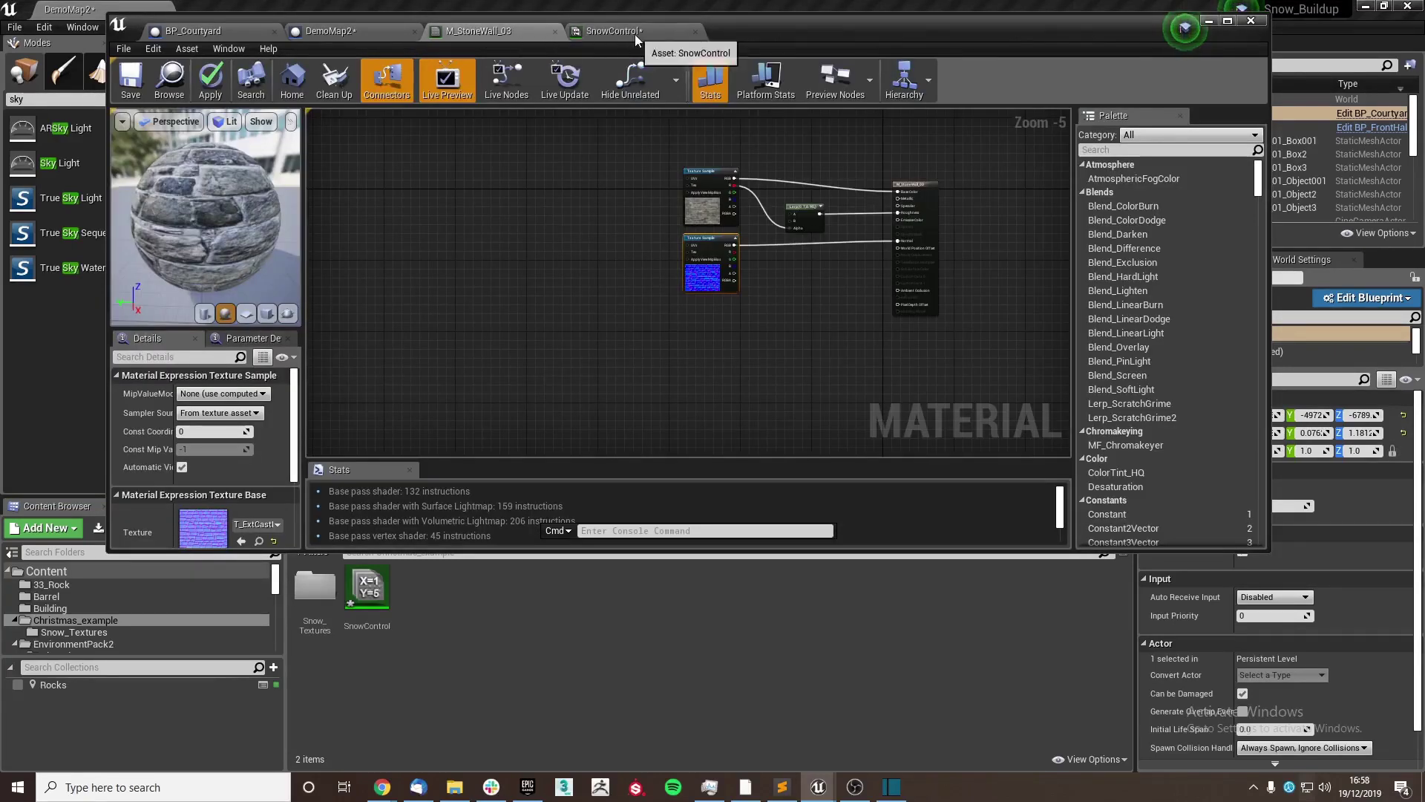
right_drag(747, 359, 662, 309)
right_drag(530, 286, 639, 289)
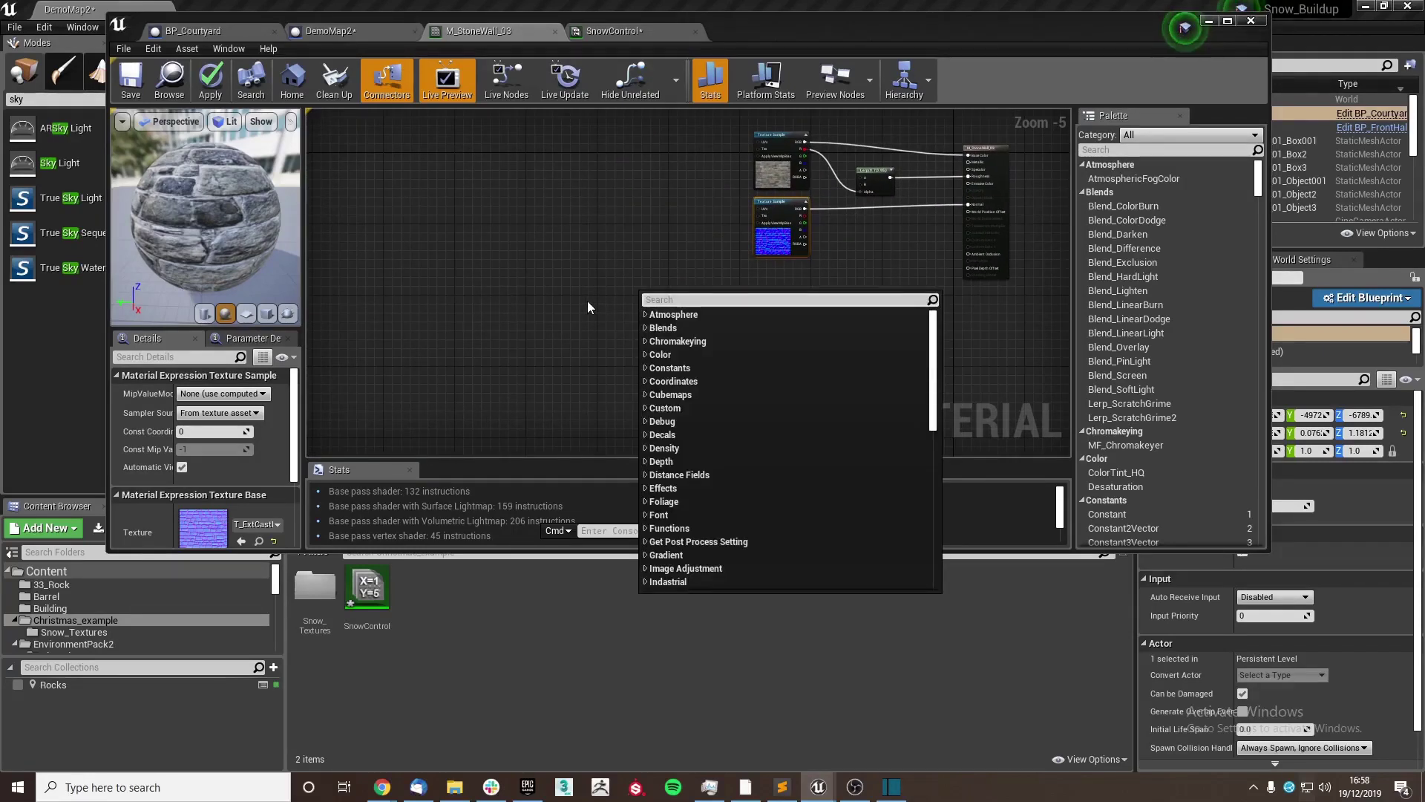
text(verte)
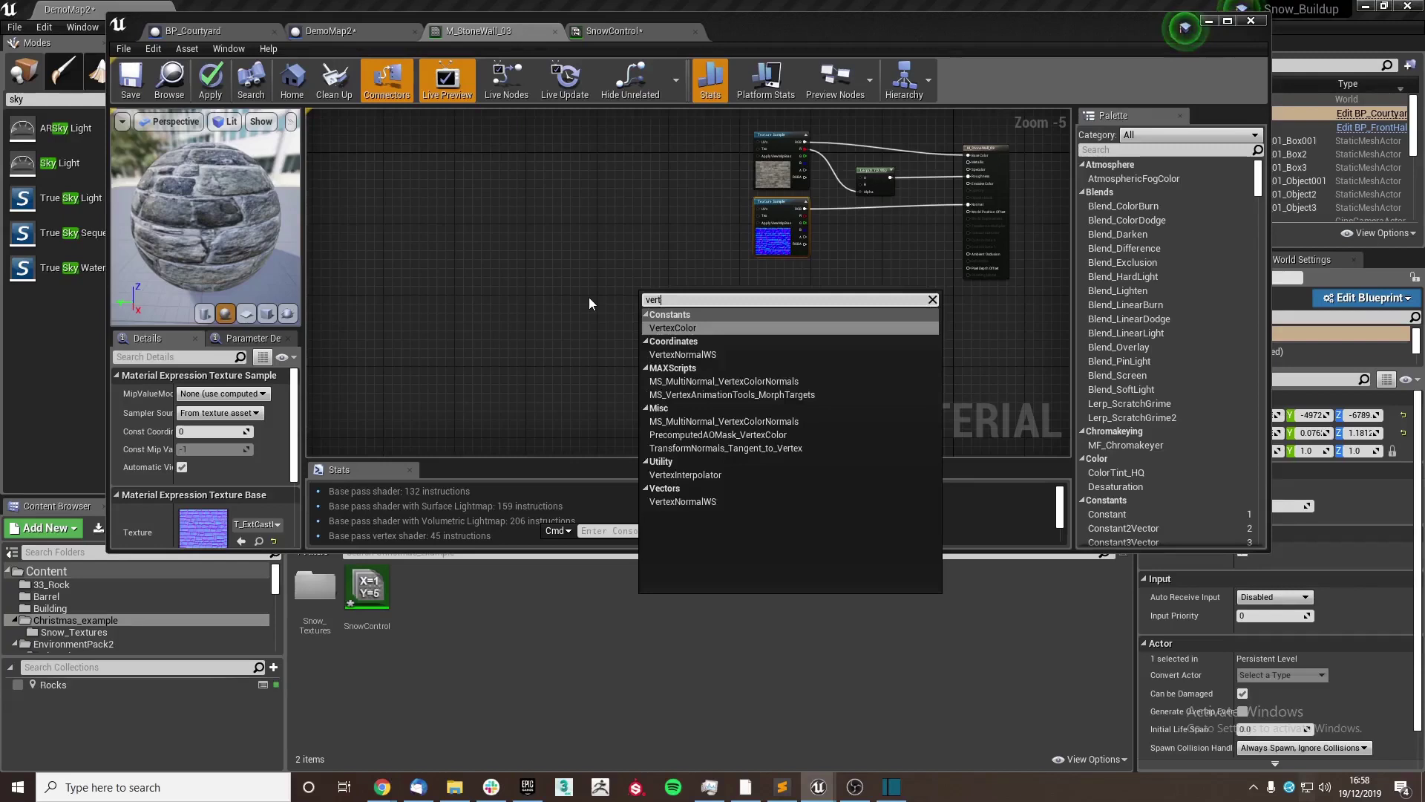
key(Down)
key(Down)
key(Up)
key(Return)
scroll(665, 254, up, 4)
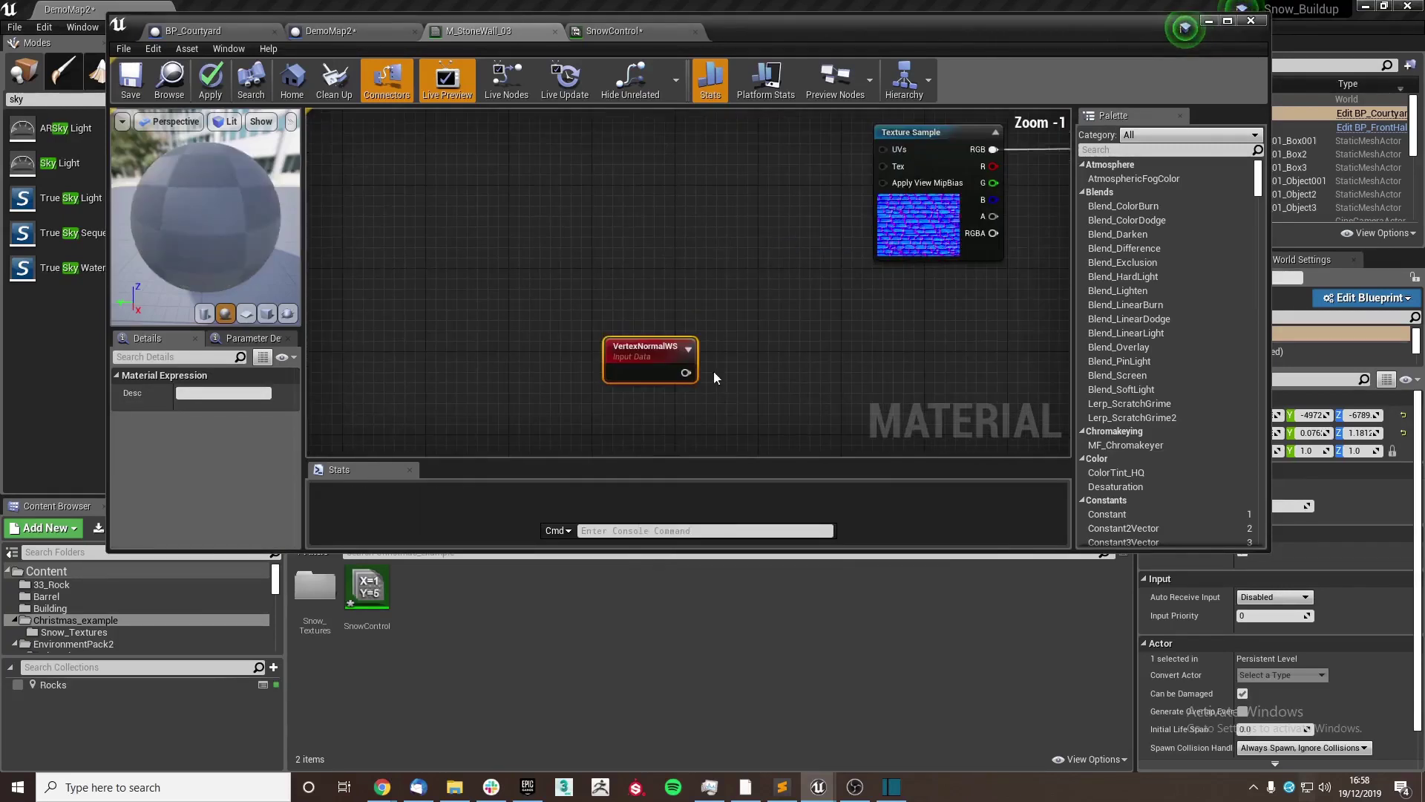
right_drag(714, 371, 661, 328)
drag(604, 318, 531, 291)
- Connect a Component Mask node to the VertexNormalWS output, enable only its B channel, and align it with that node
drag(557, 298, 635, 298)
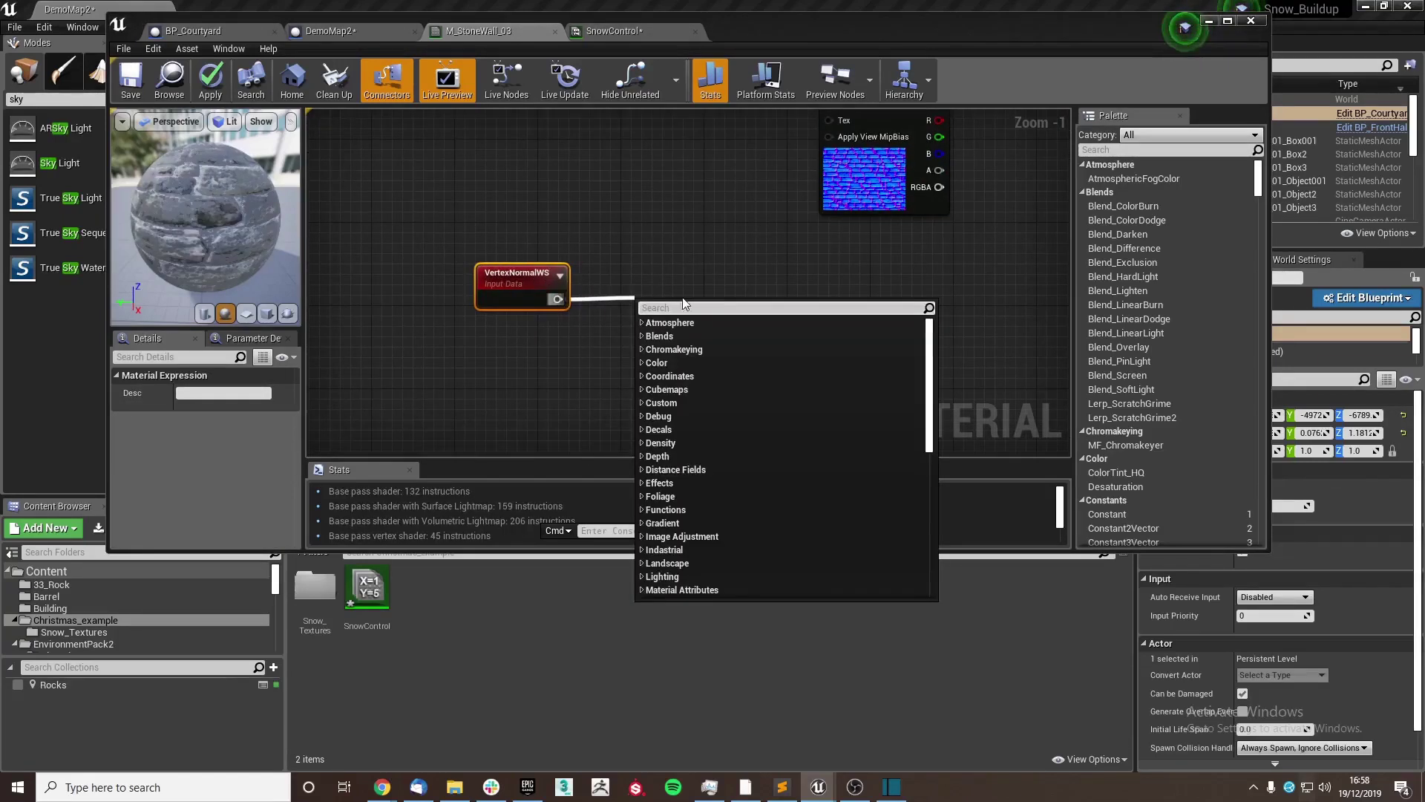
text(mask)
key(Return)
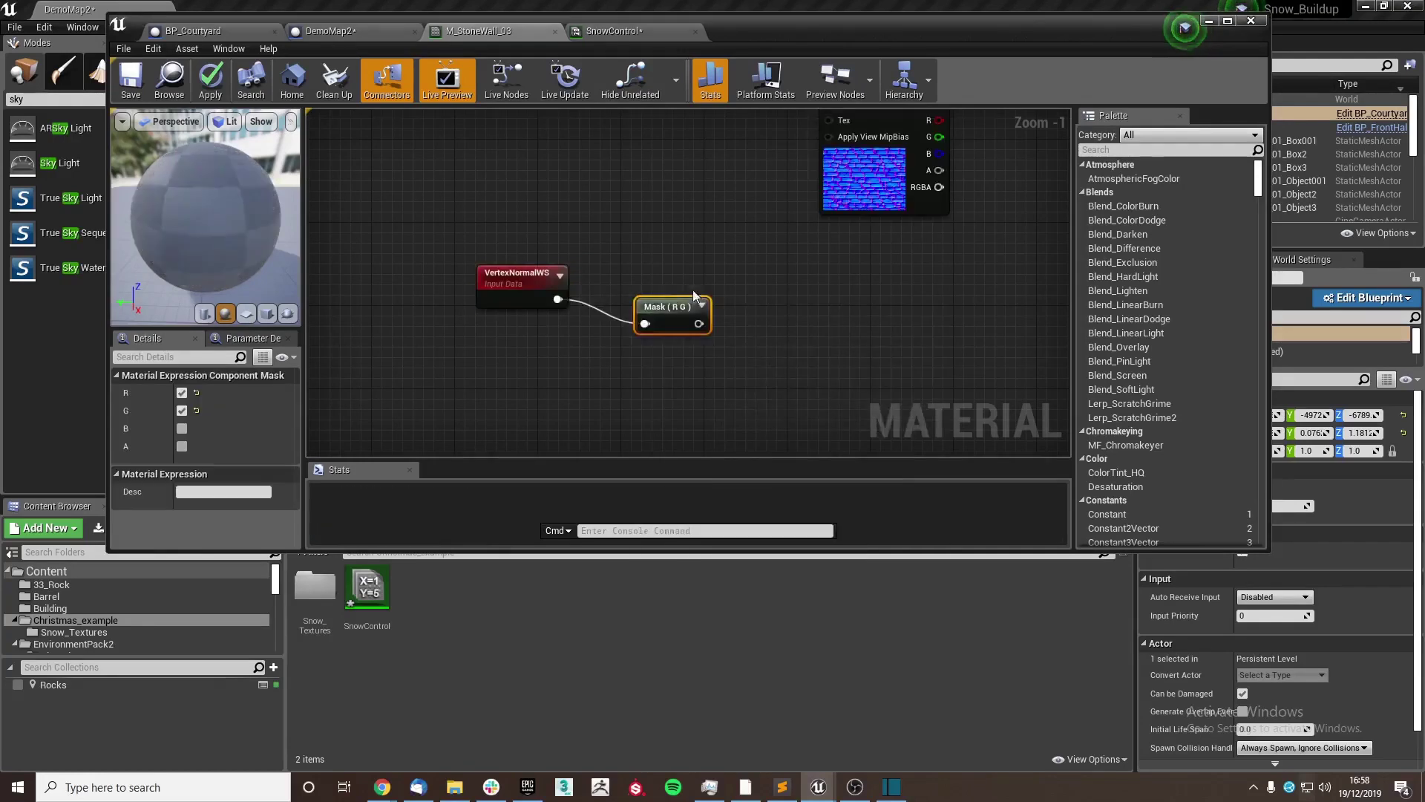
click(182, 393)
click(182, 410)
click(182, 428)
drag(672, 306, 668, 283)
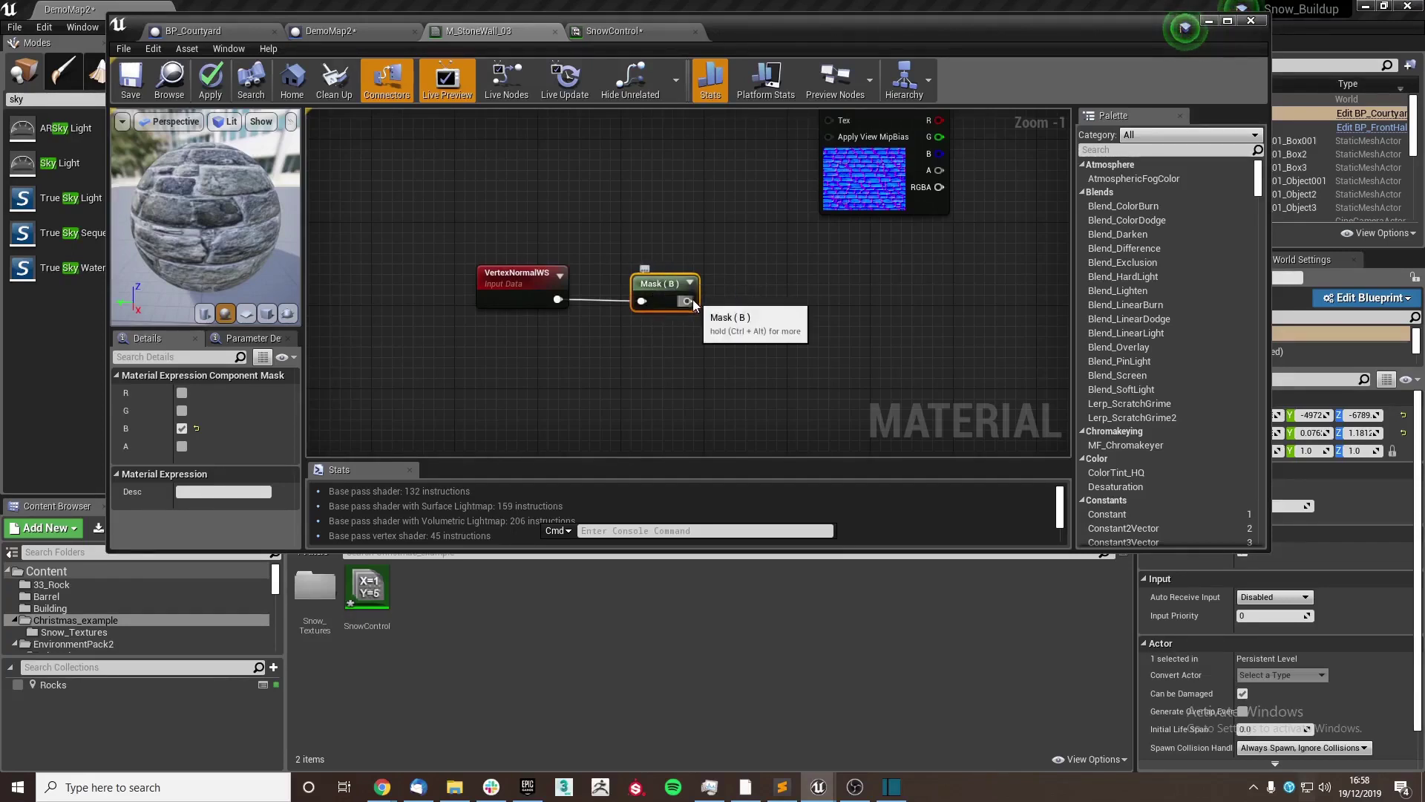
- Add a SnowControl collection parameter node below VertexNormalWS and set its parameter to BlendPower
right_drag(482, 348, 569, 323)
drag(368, 586, 496, 348)
drag(610, 366, 556, 332)
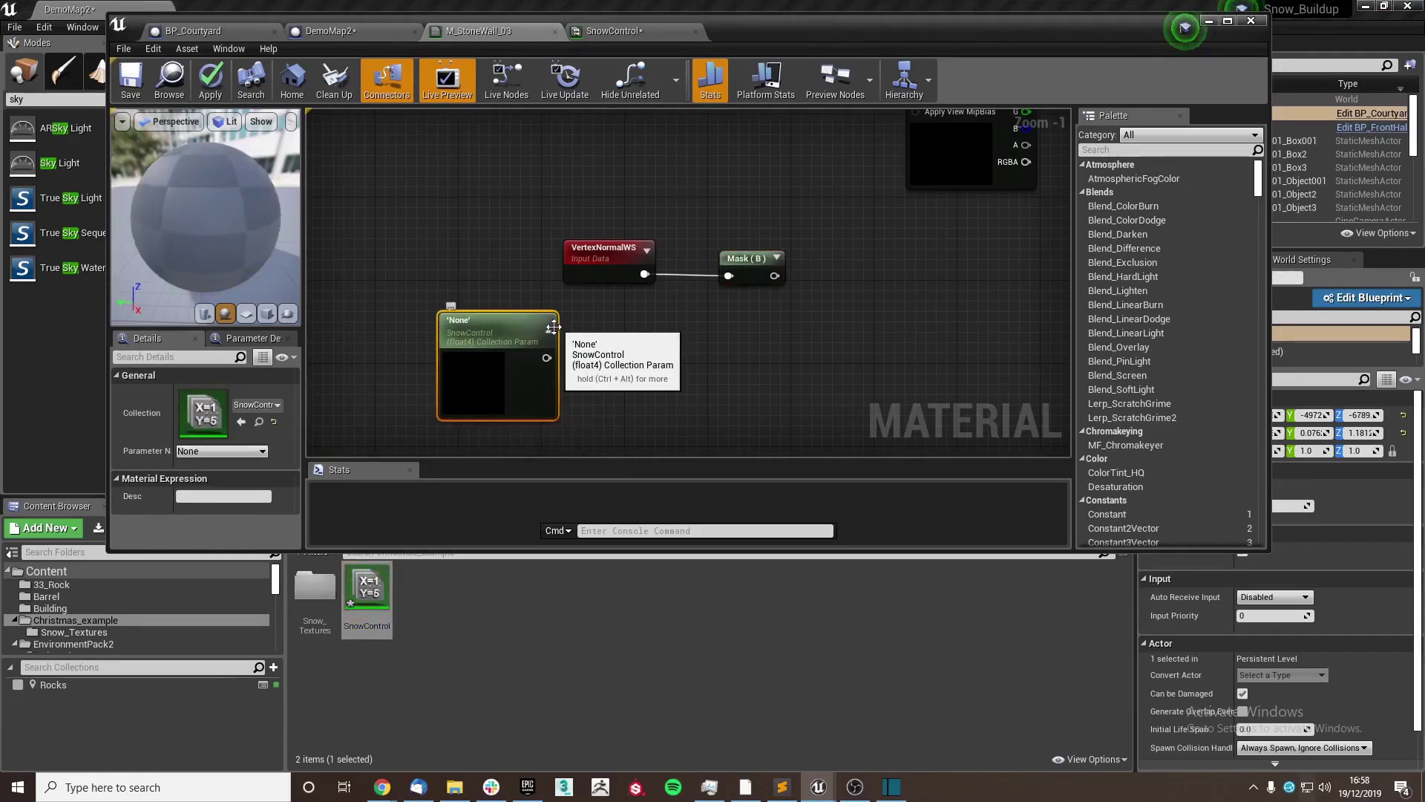
click(550, 330)
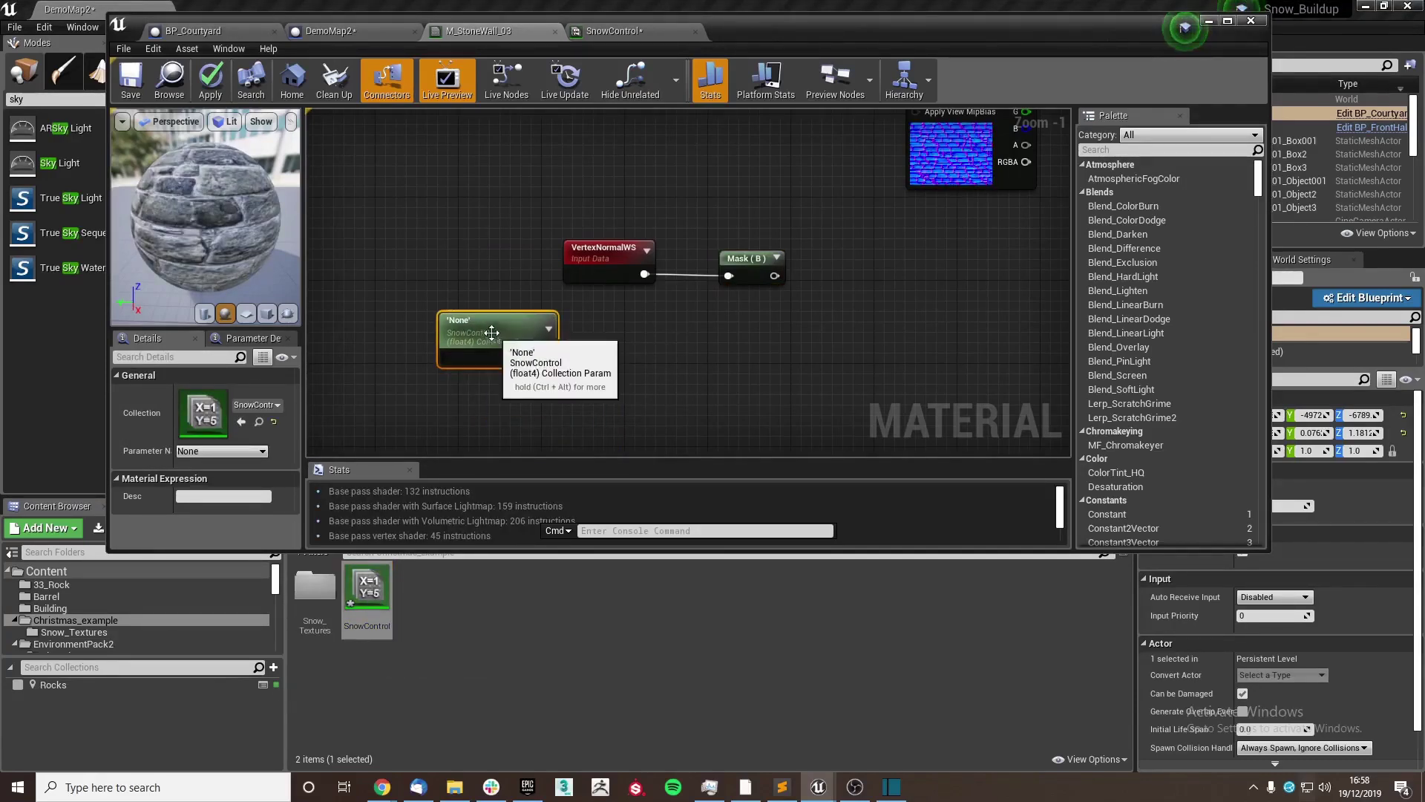
click(244, 452)
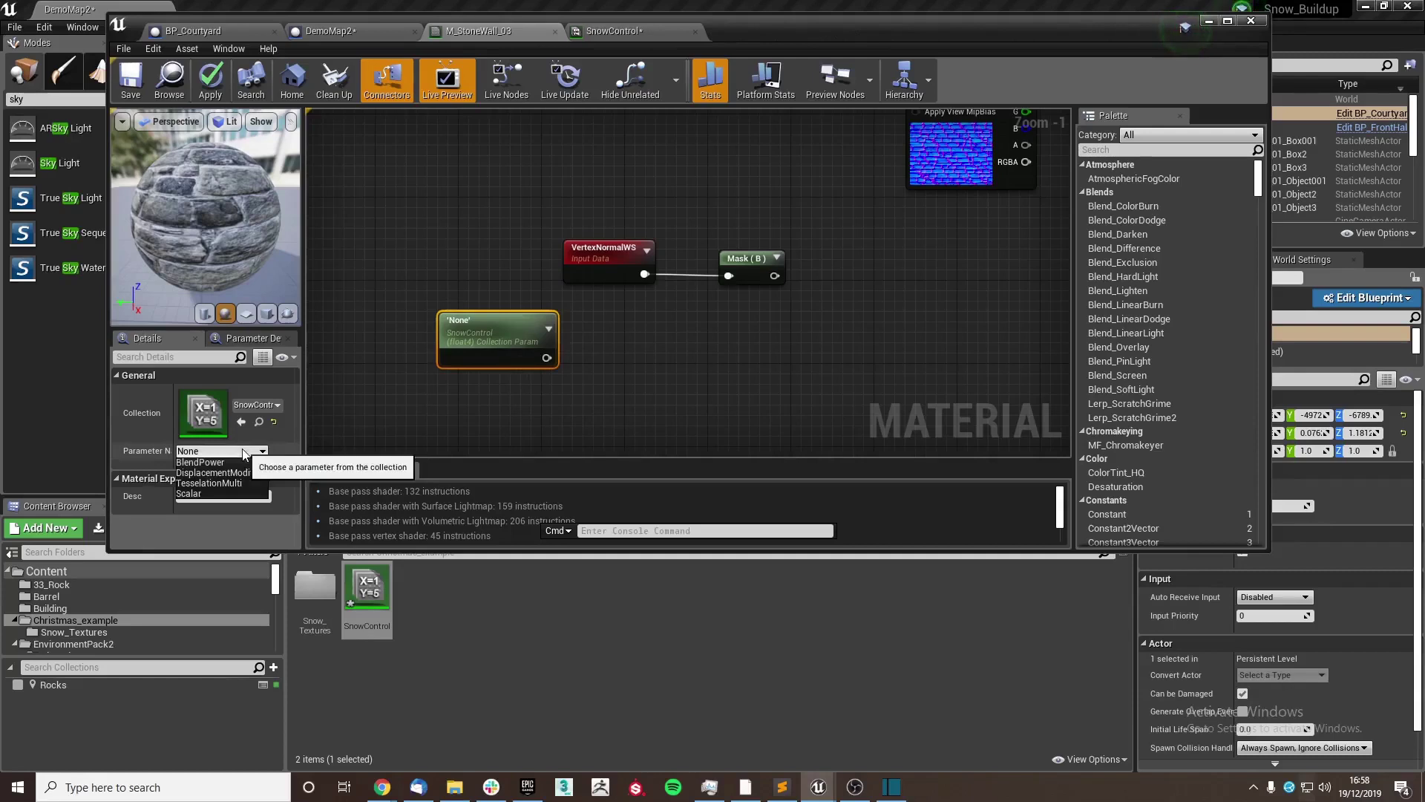
click(200, 461)
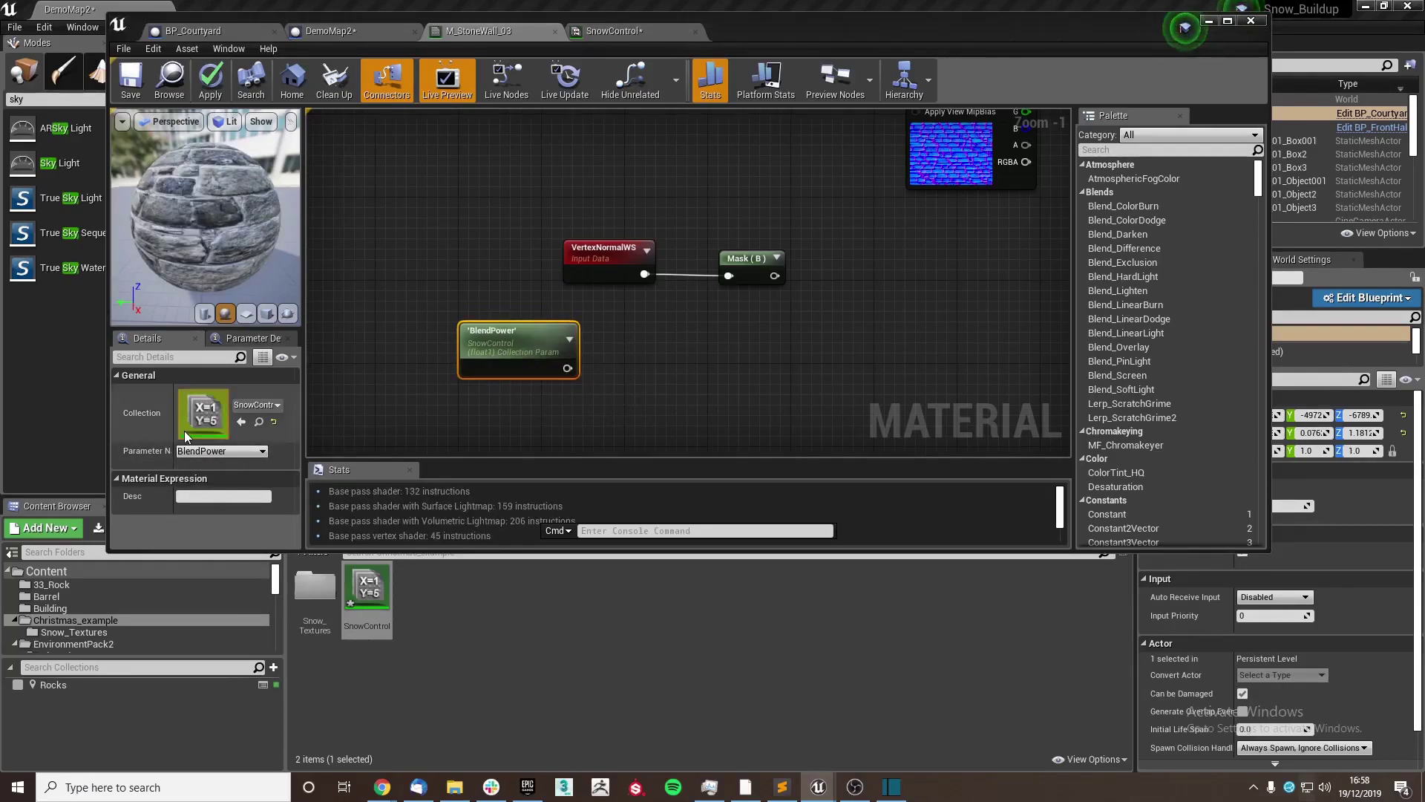
- Add a Subtract node beside BlendPower and feed BlendPower into its B input only, leaving A unconnected
drag(567, 368, 637, 339)
text(subtra)
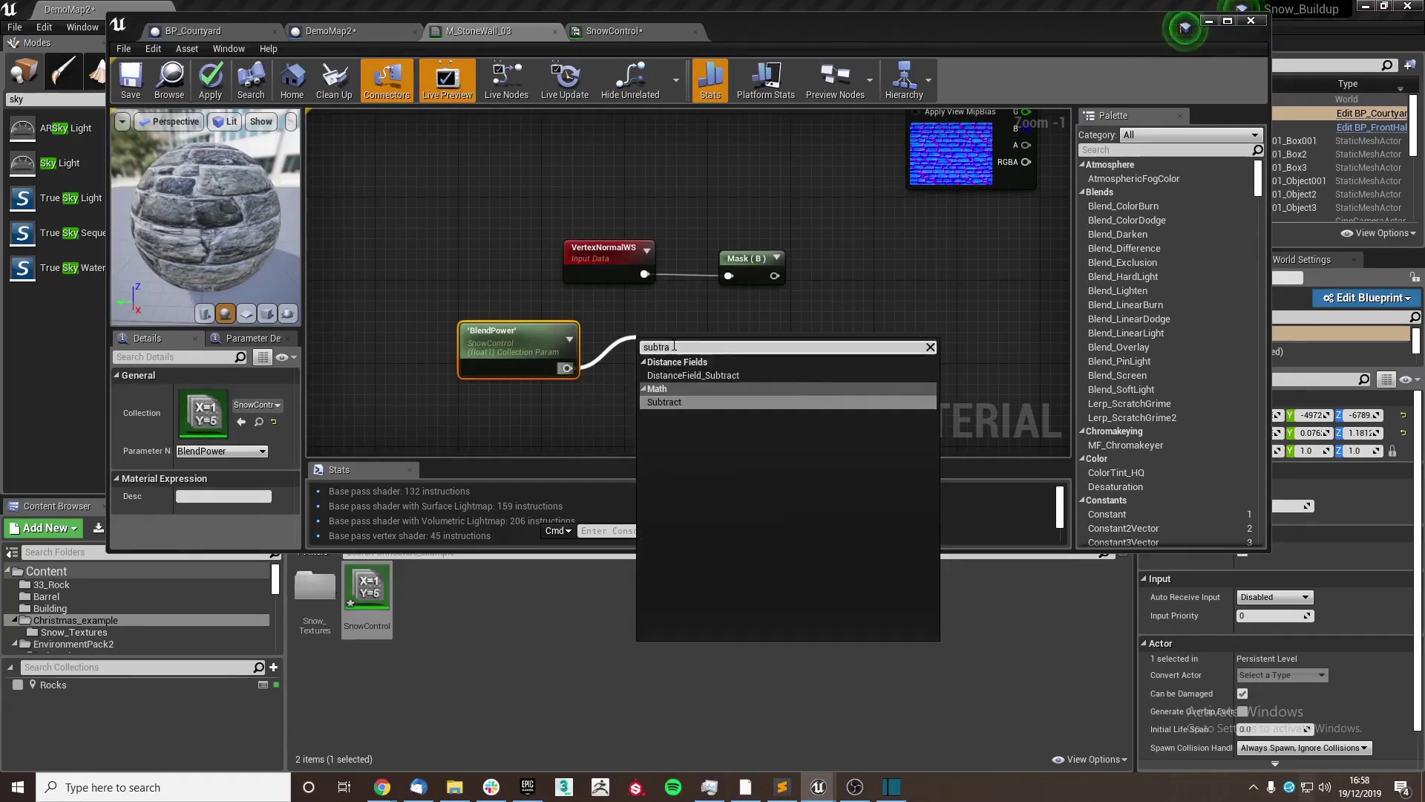
key(Return)
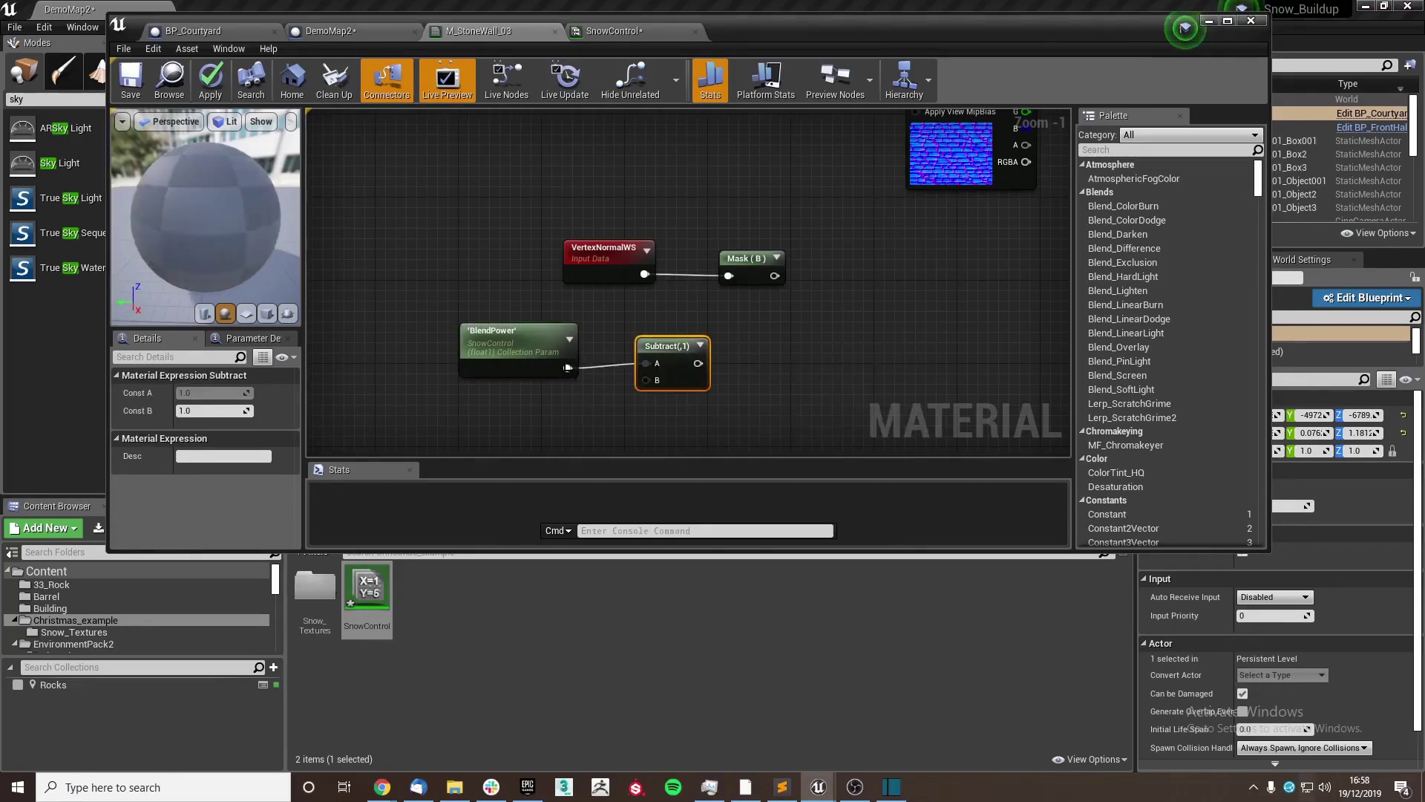
drag(567, 368, 644, 331)
right_click(649, 365)
click(667, 394)
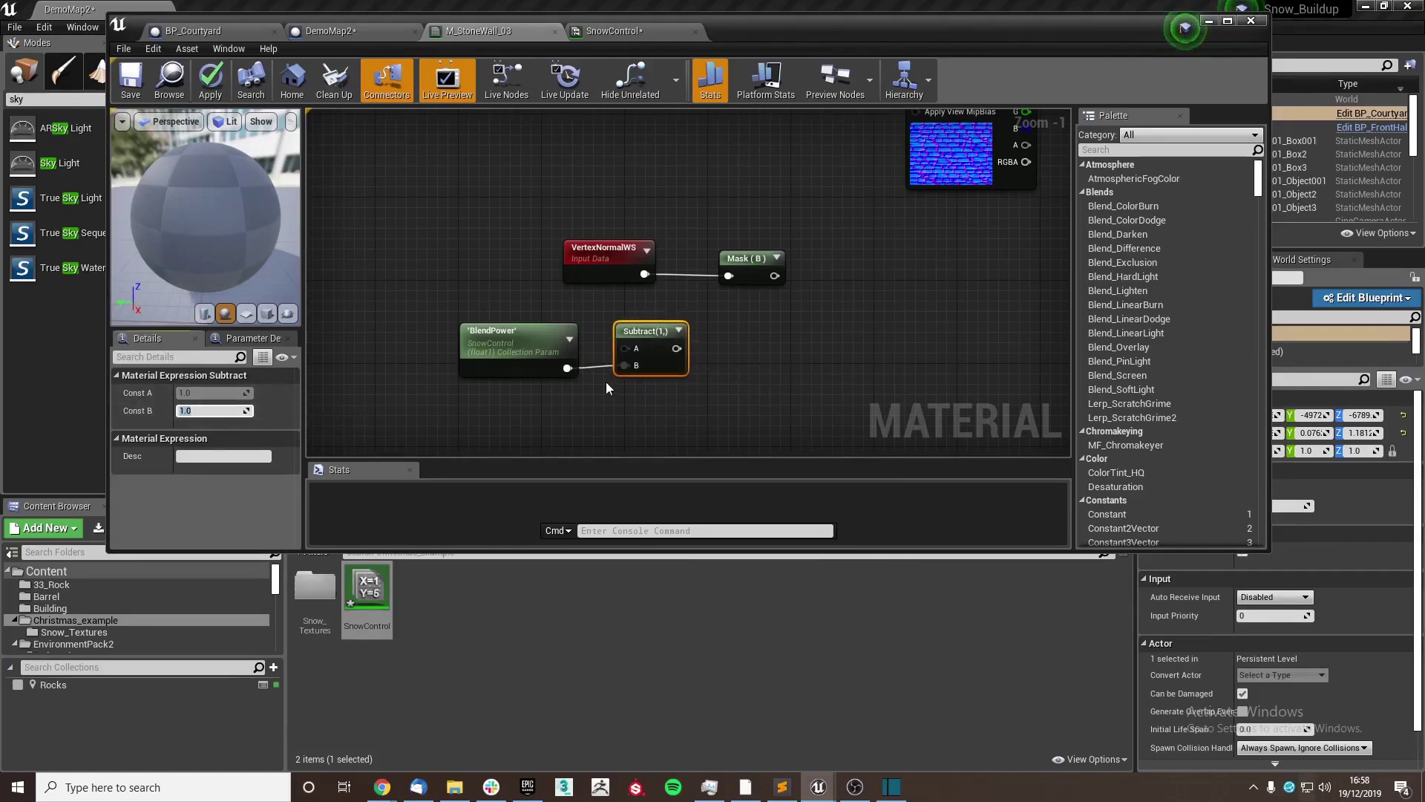
- Set the Subtract node's Const A to 10
click(692, 355)
click(659, 326)
text(10)
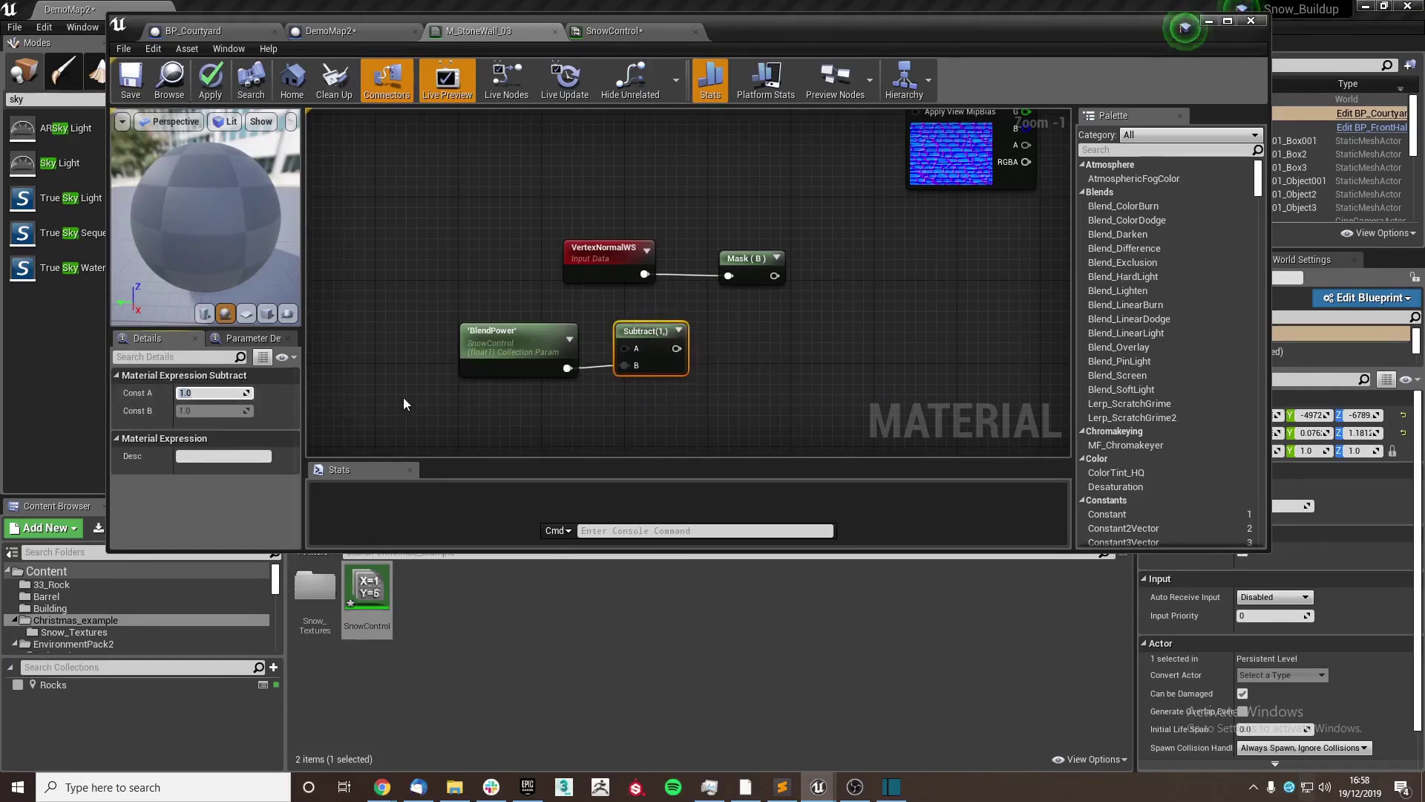
key(Return)
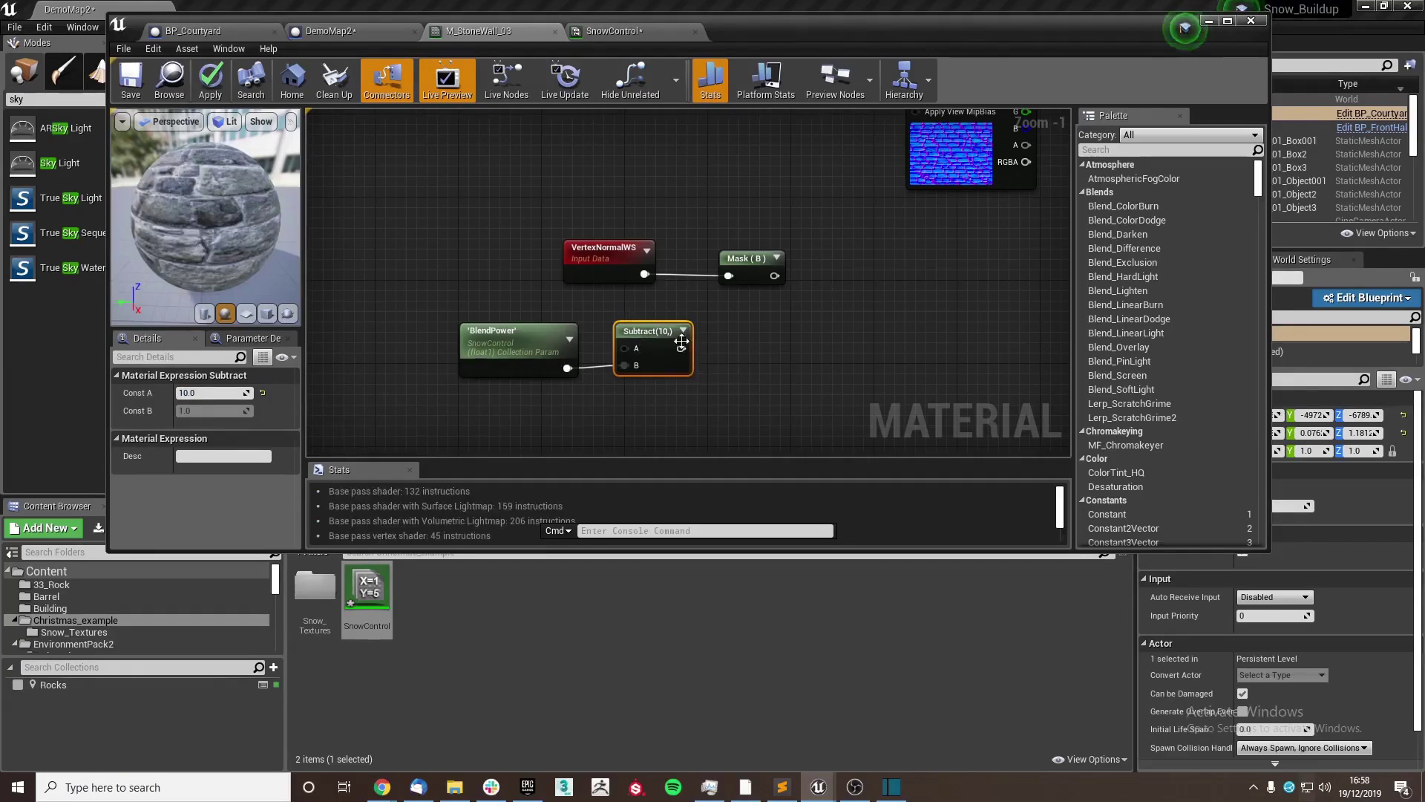
- Add a Power node, feeding the Mask (B) output into its Base and the Subtract output into its Exp
right_click(772, 343)
text(power)
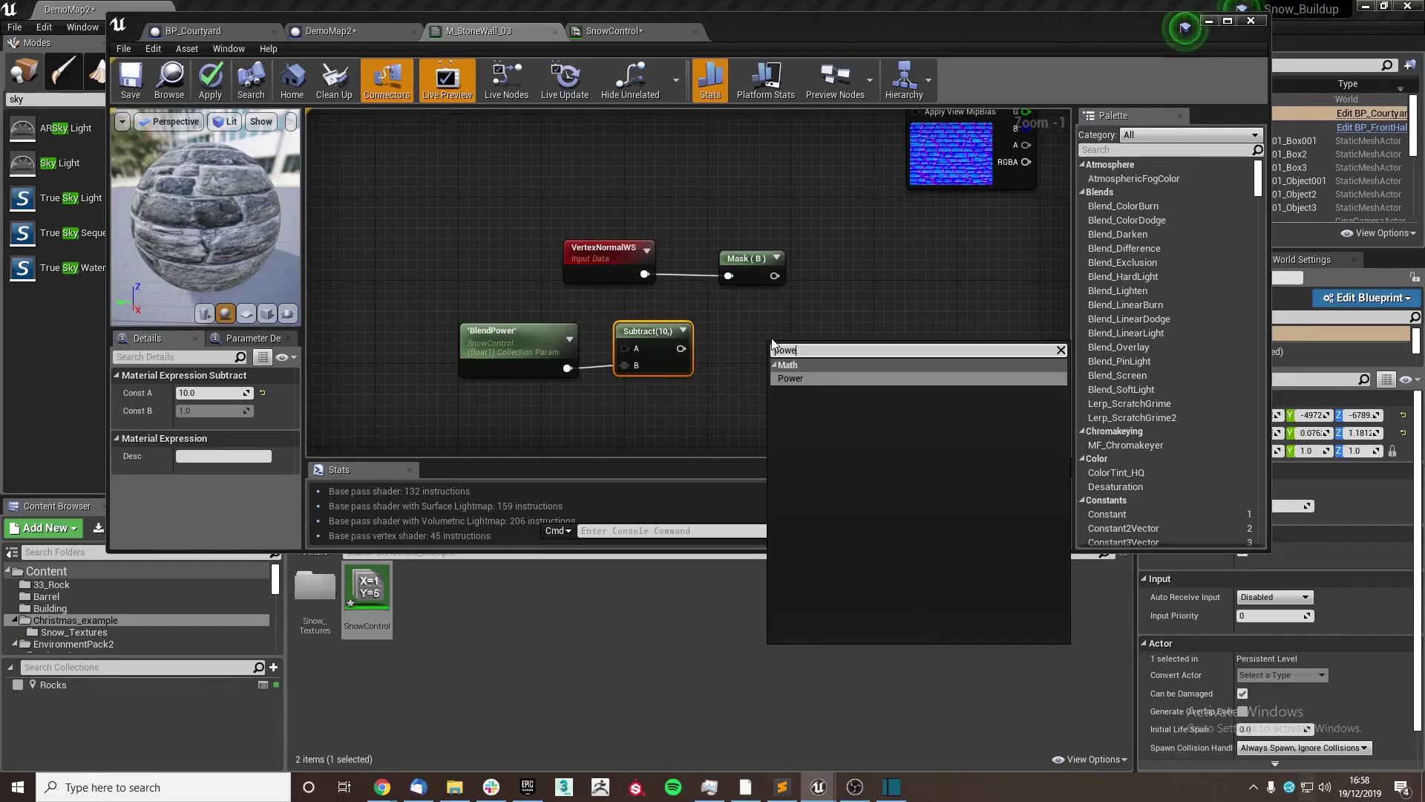
key(Return)
drag(795, 350, 812, 296)
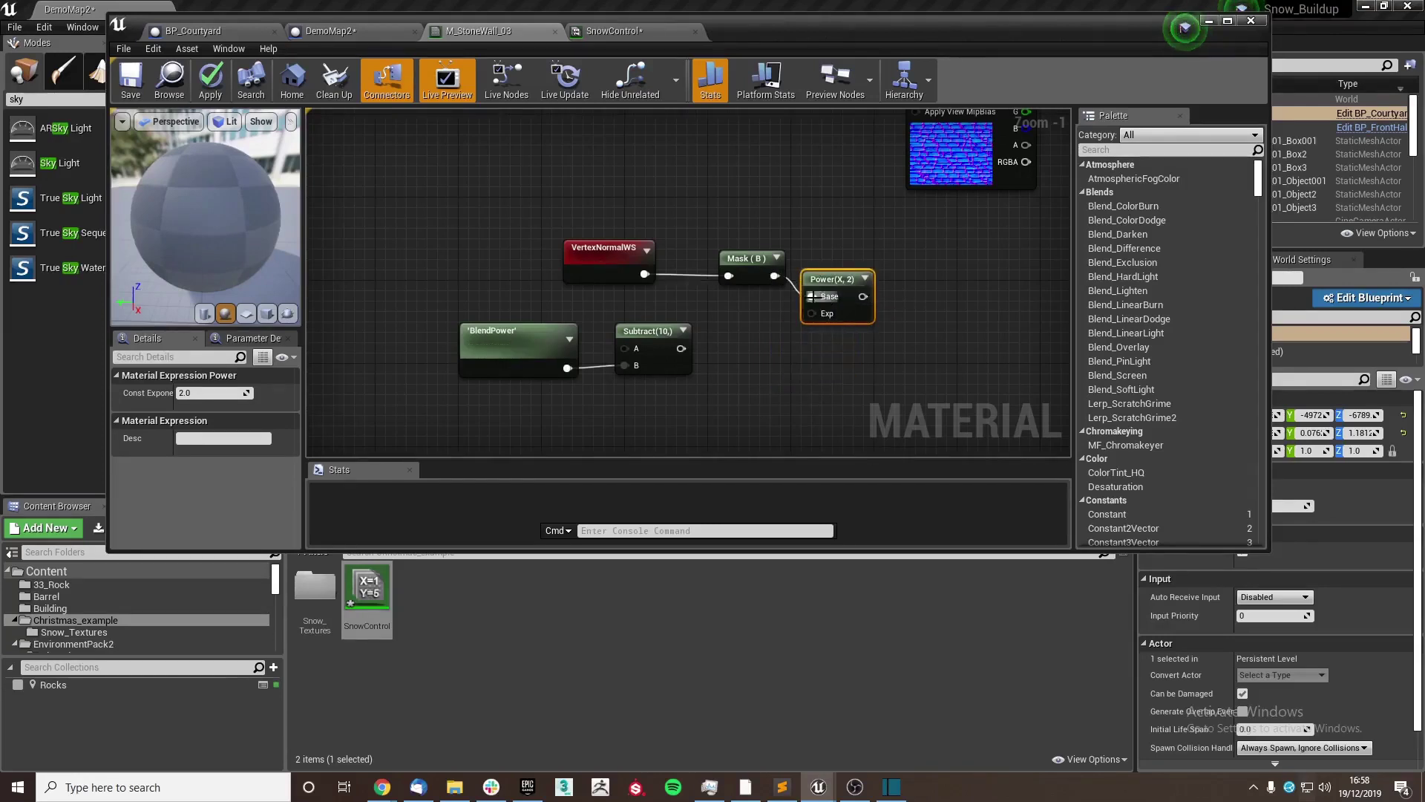
drag(681, 348, 821, 313)
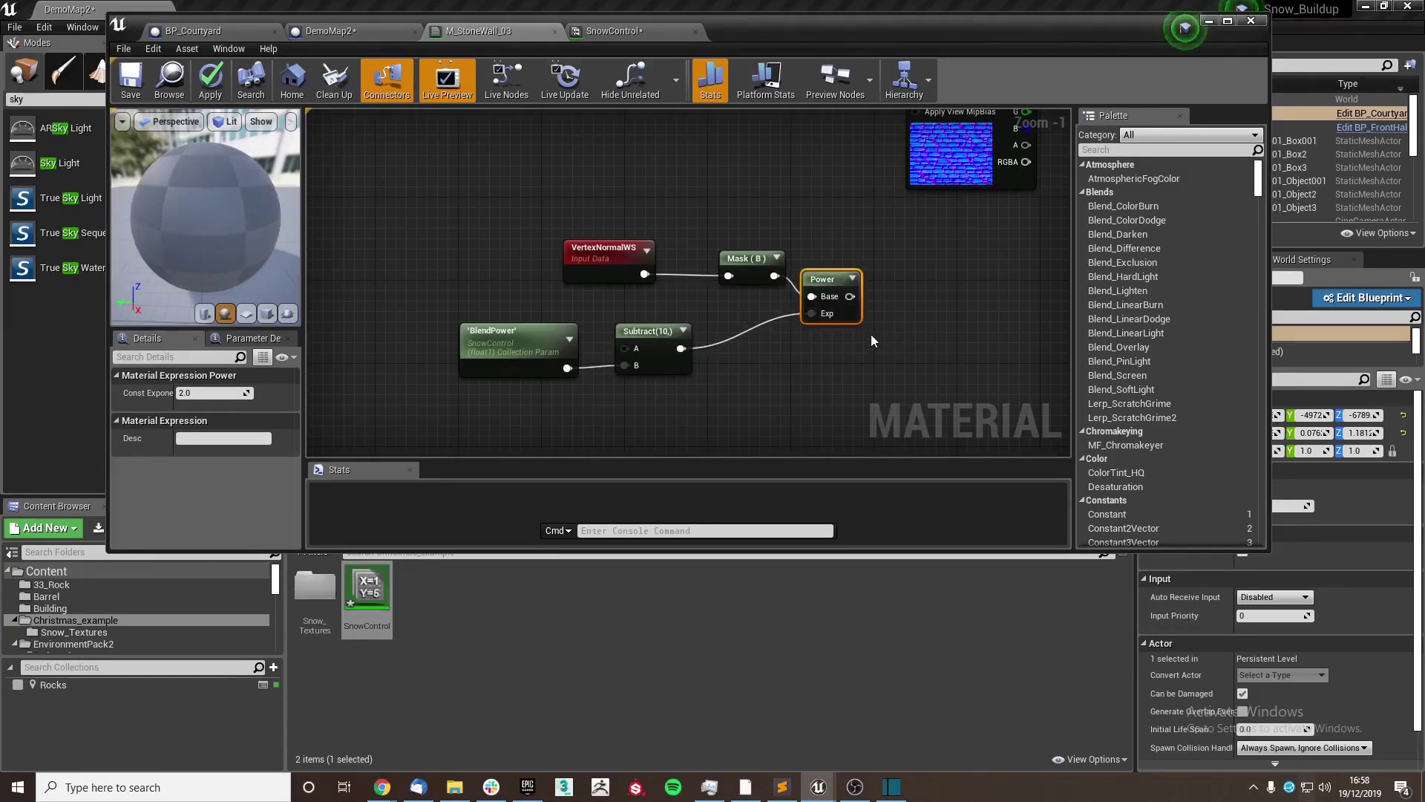
- Add a Lerp node with the Power output as Alpha and a new Constant node of value 5 feeding B
right_drag(871, 334, 666, 340)
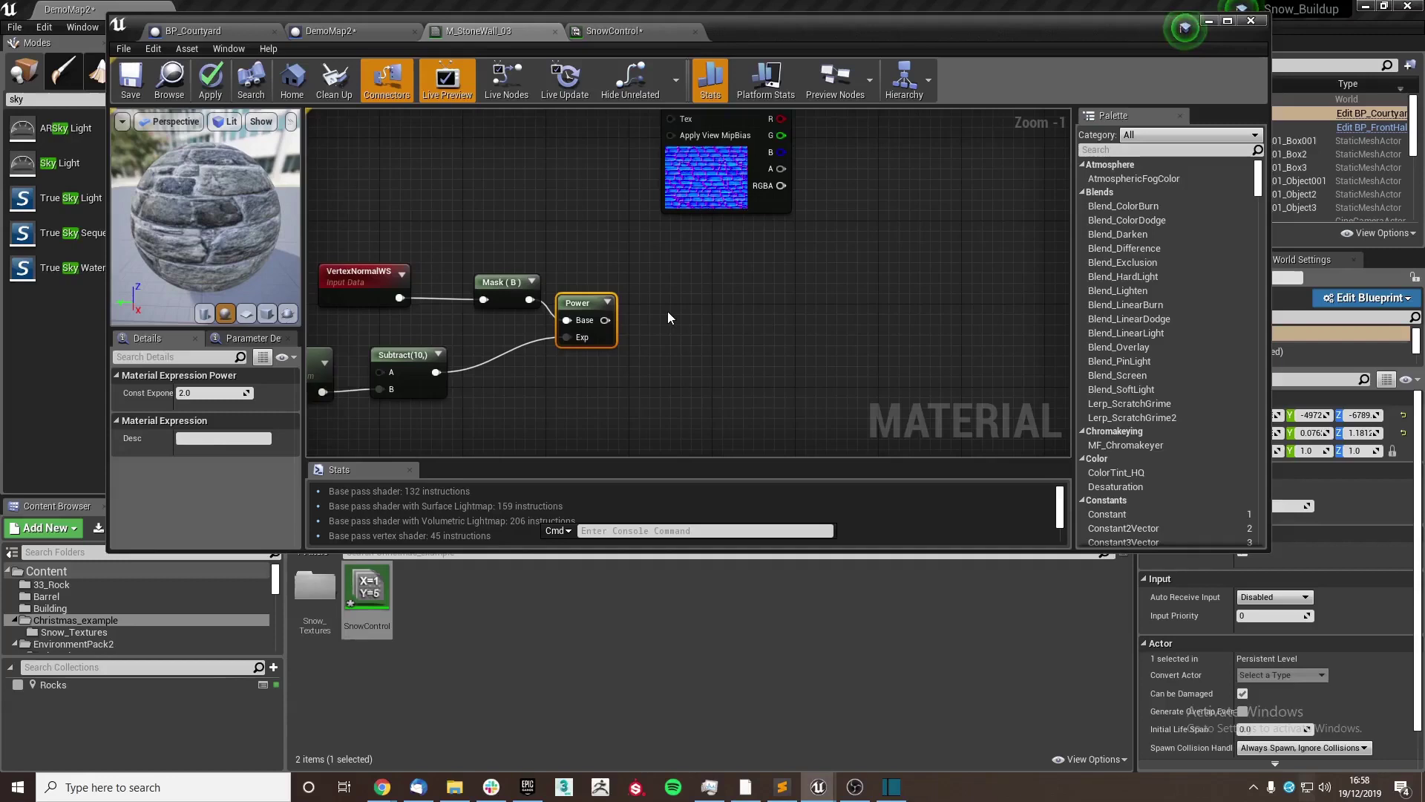
key(l)
click(666, 310)
drag(694, 318, 678, 291)
drag(605, 320, 607, 279)
click(587, 269)
key(1)
click(586, 267)
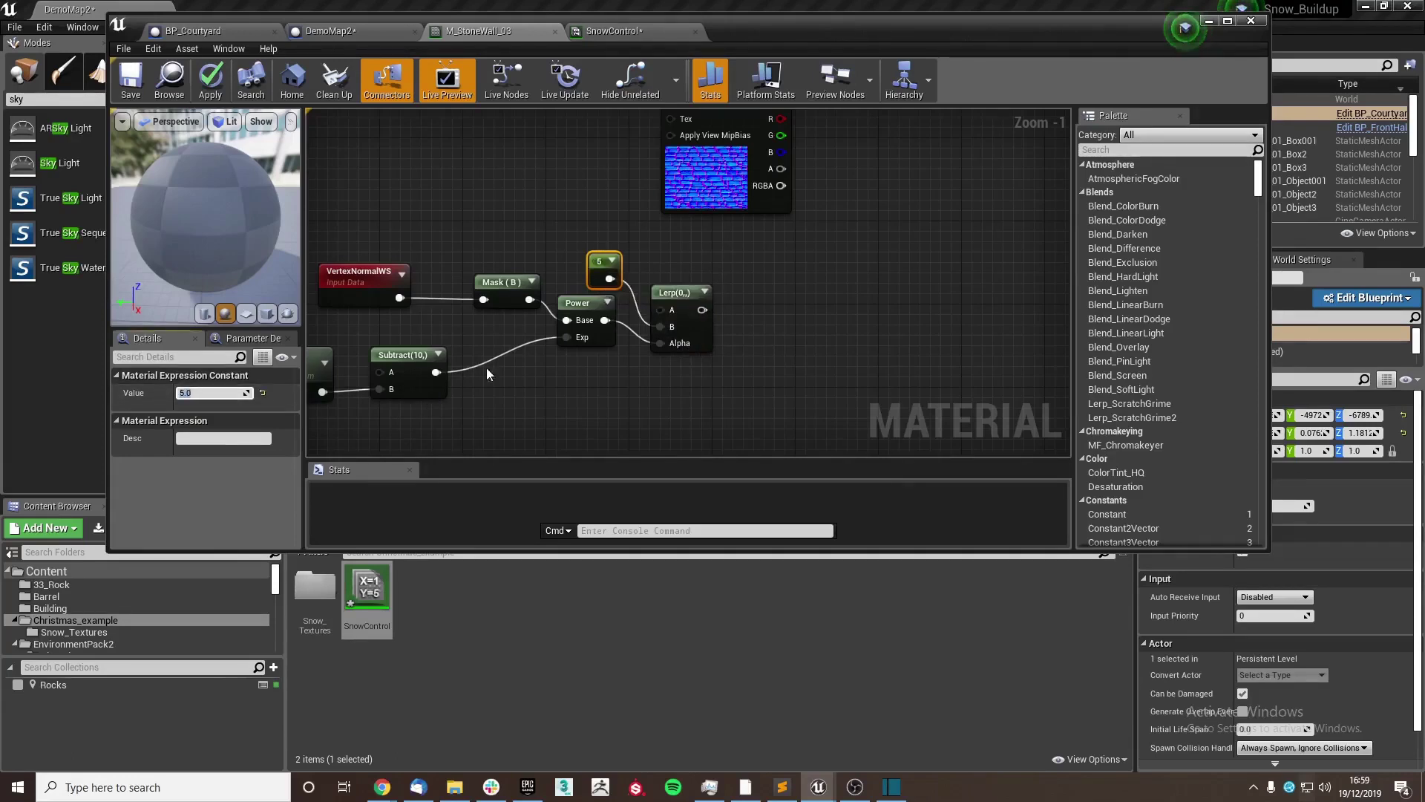
- Attach a Clamp node to the Lerp's output, keeping the default minimum and maximum
click(694, 306)
right_drag(699, 310, 510, 312)
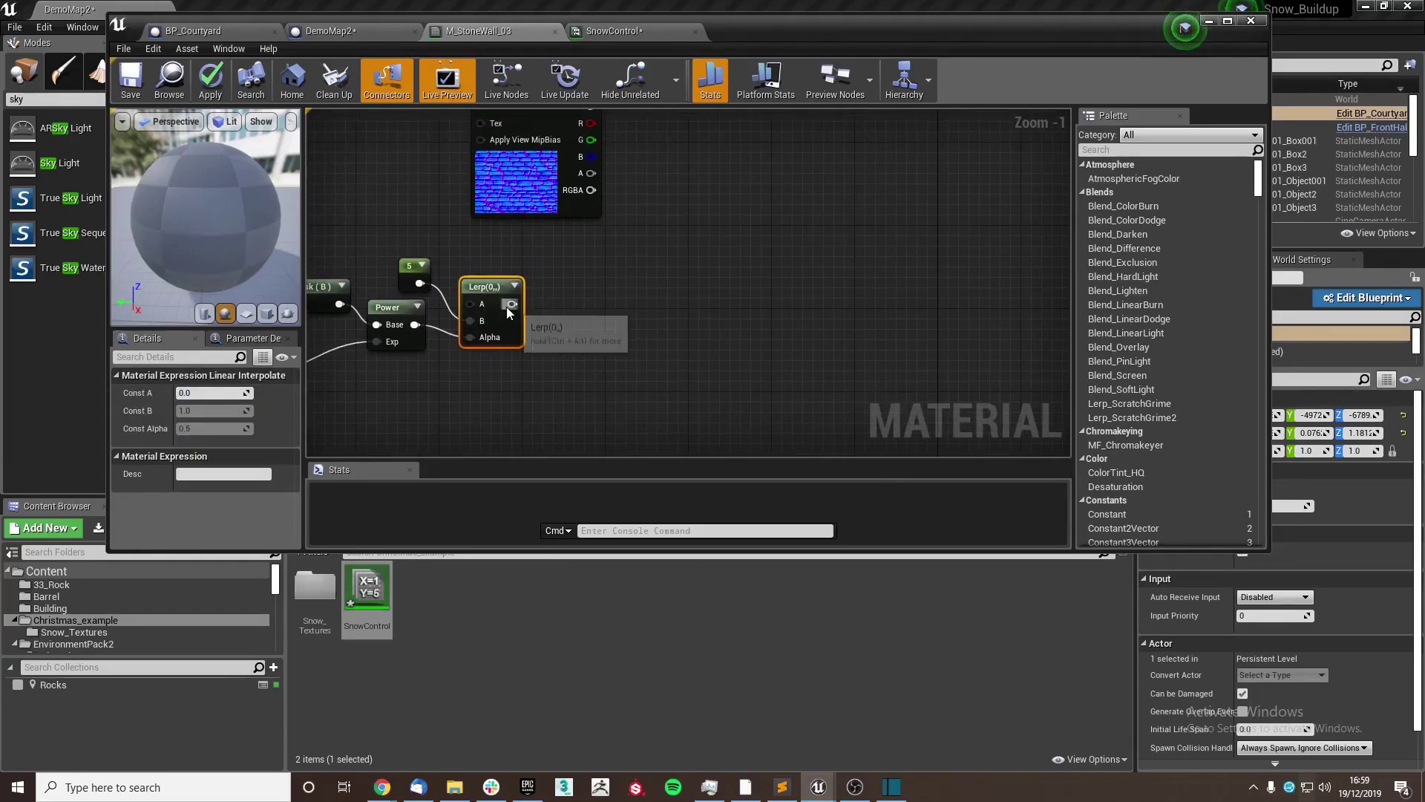
drag(511, 304, 627, 298)
text(clamp)
key(Return)
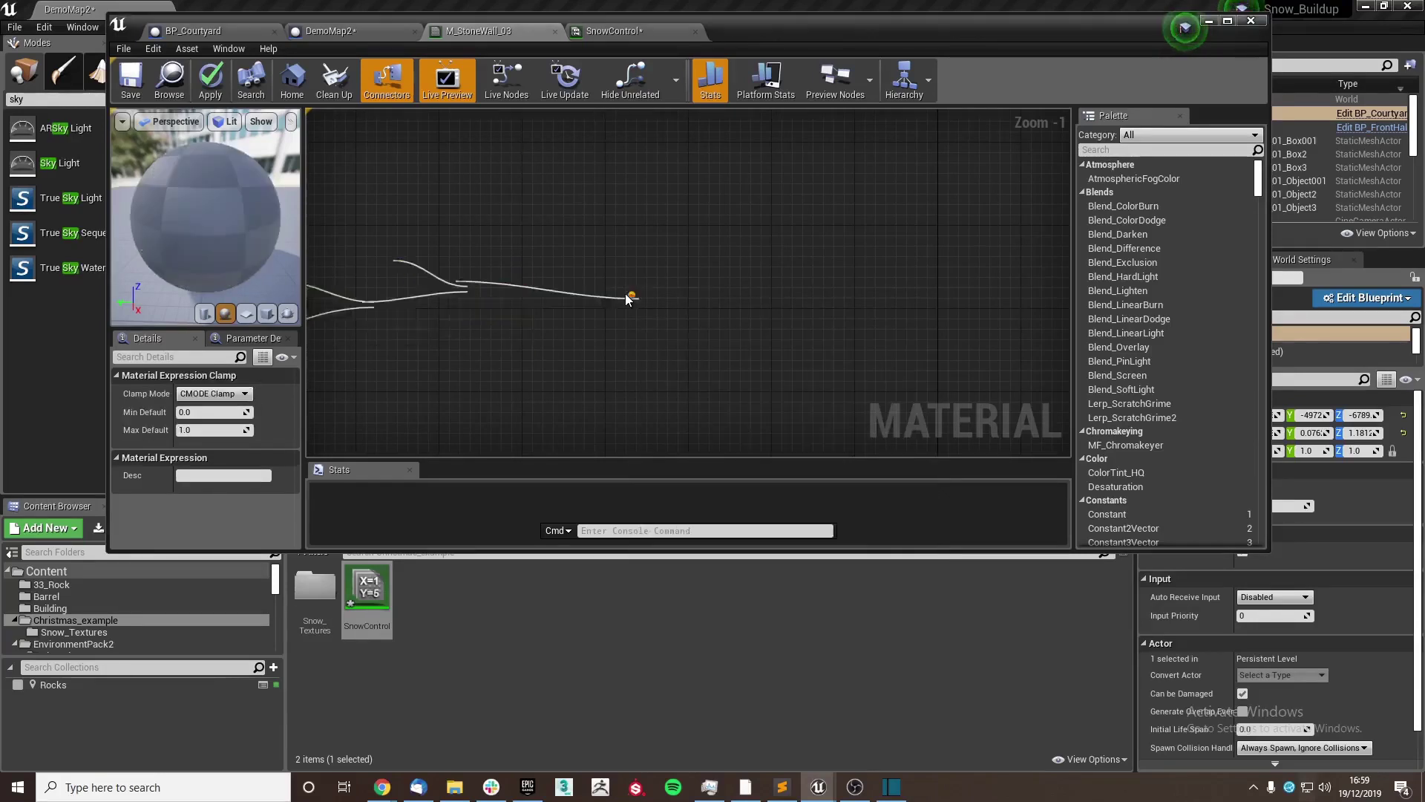
- Wrap the vertex normal and BlendPower node chain in a comment titled Mask and move it clear of the stone textures
scroll(745, 327, down, 3)
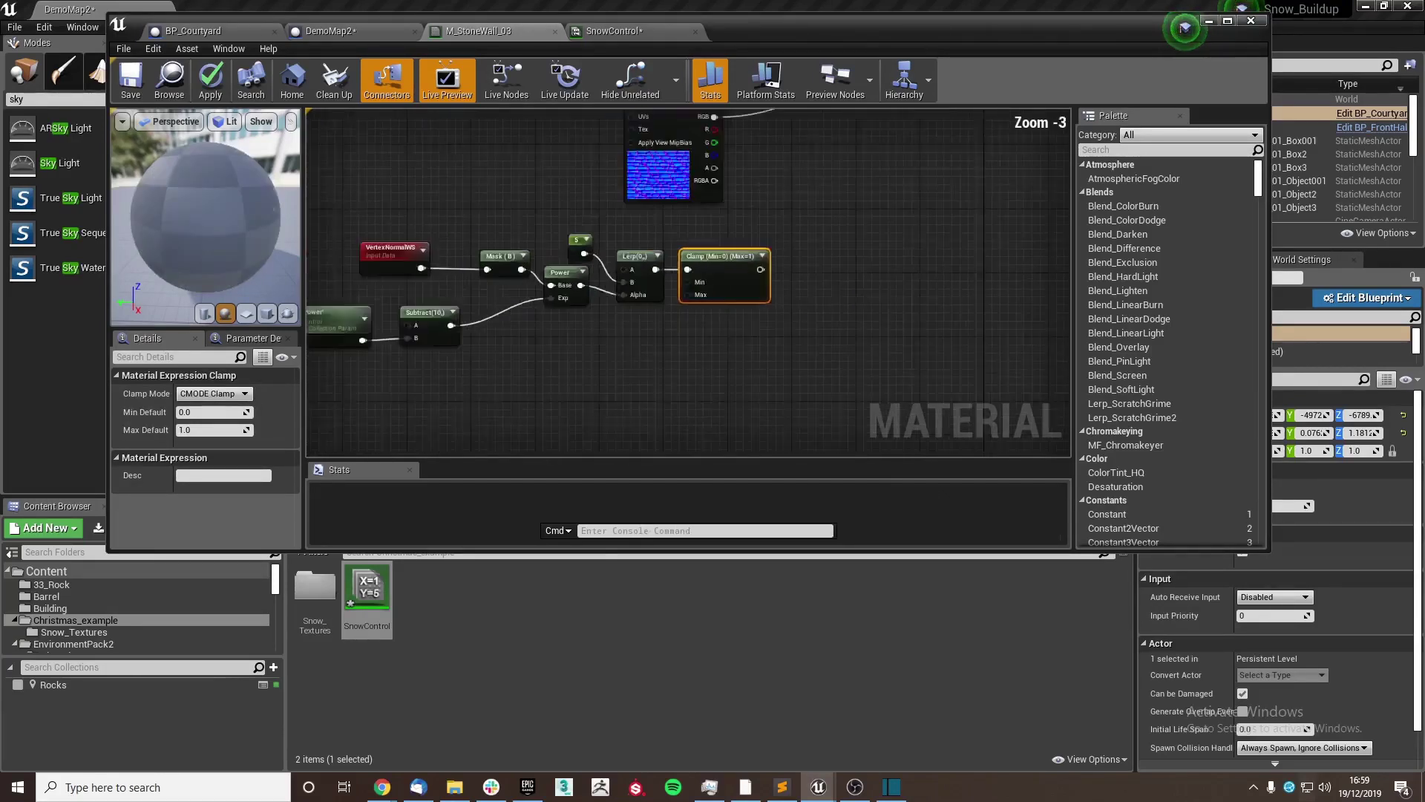
drag(818, 343, 422, 251)
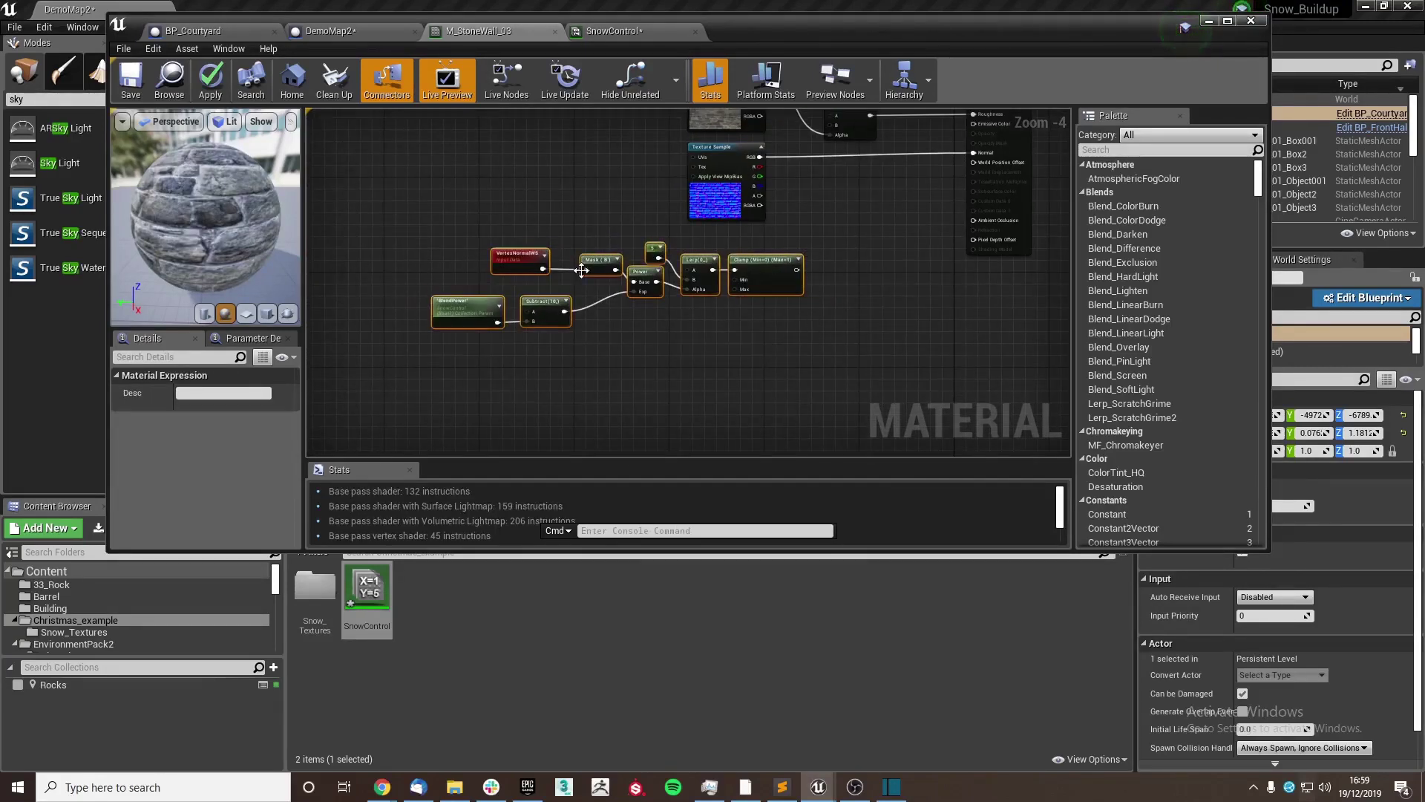
right_click(729, 269)
right_click(751, 262)
click(829, 500)
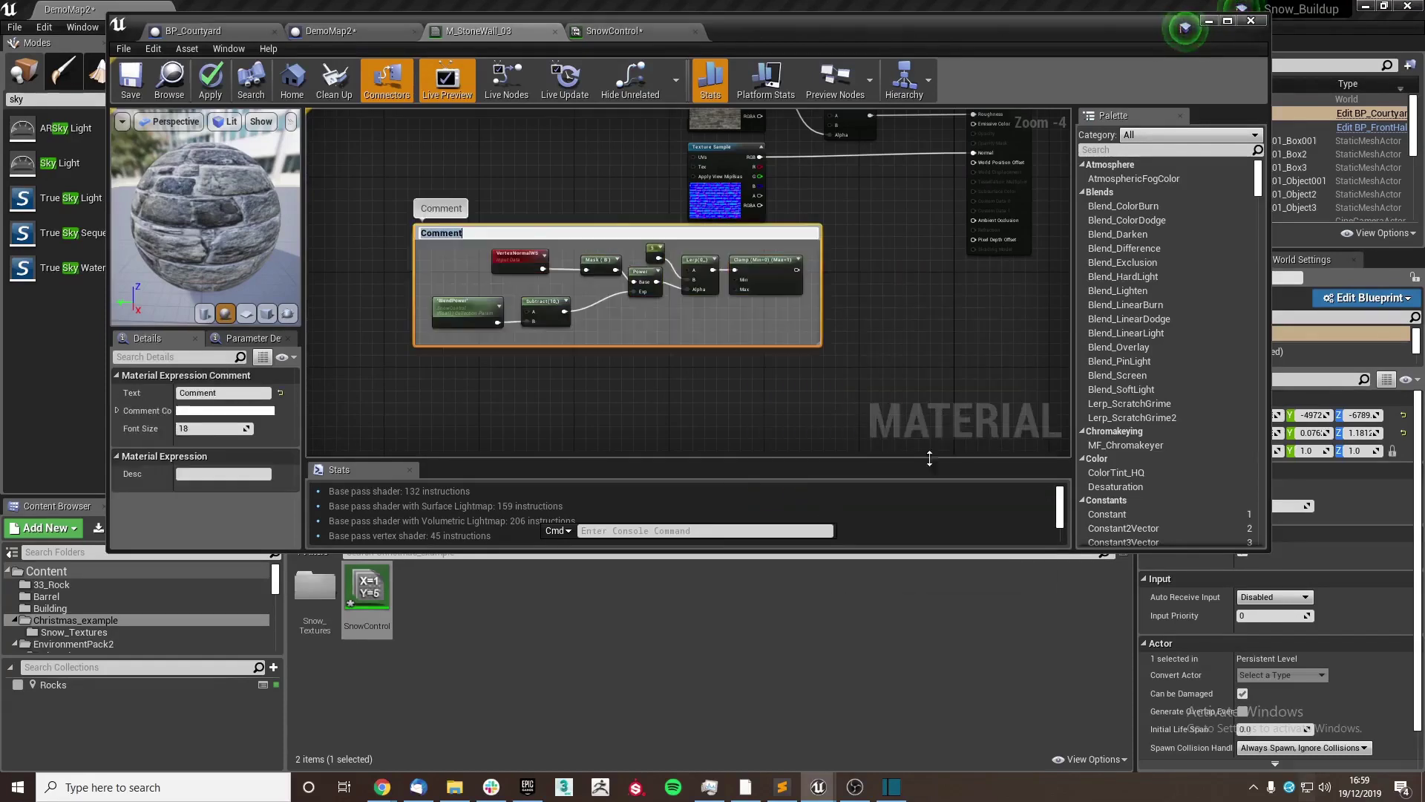
text(Mask)
key(Return)
drag(750, 229, 638, 265)
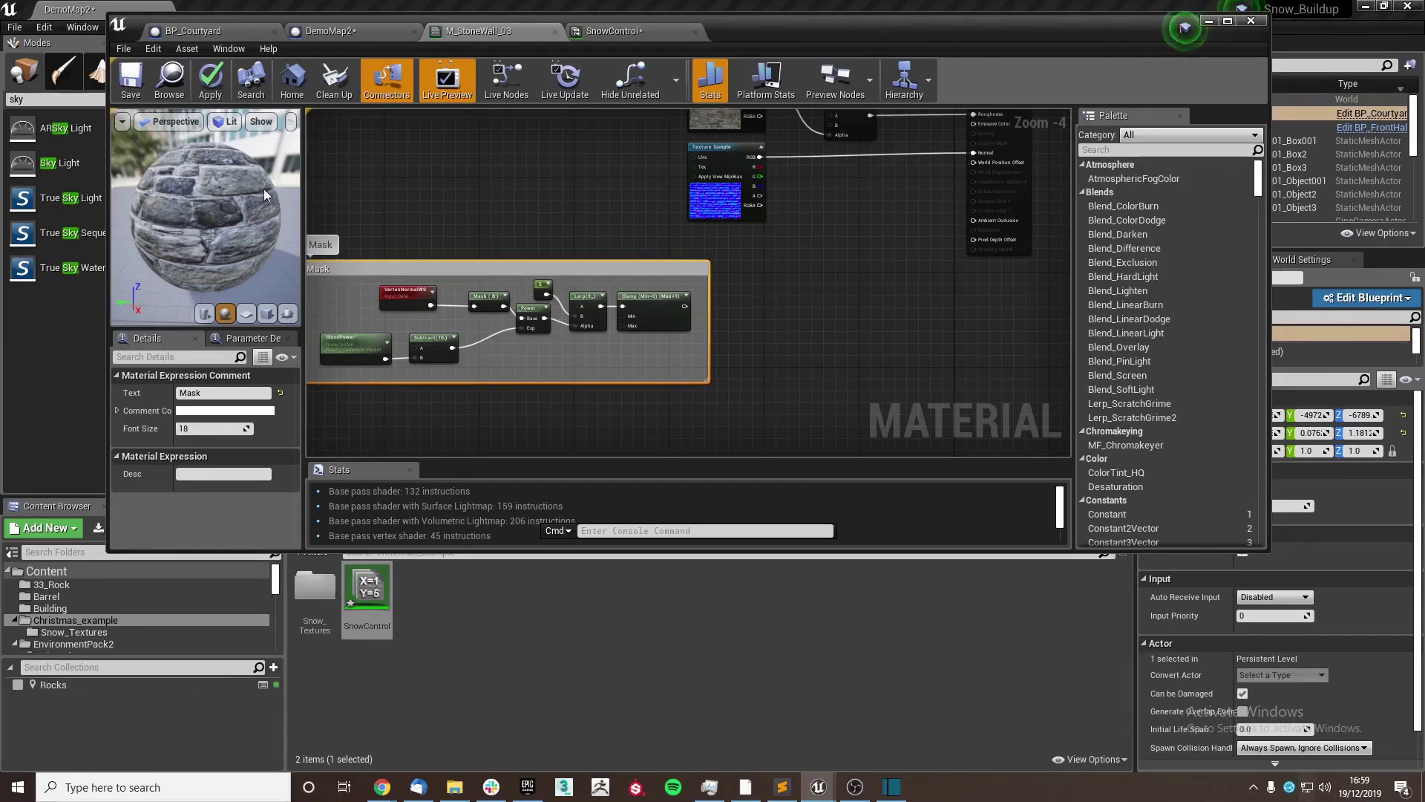
right_drag(637, 178, 591, 146)
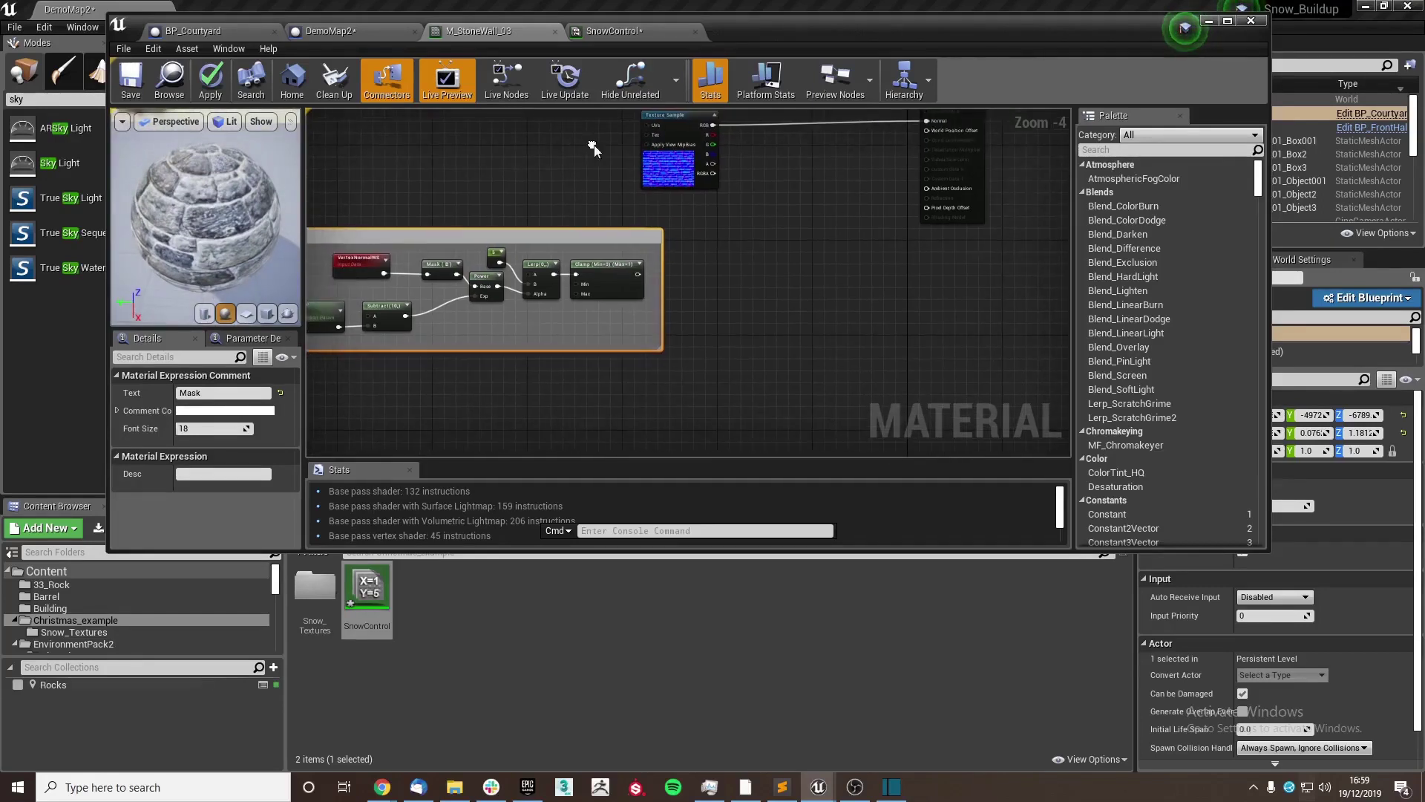
drag(512, 237, 493, 248)
click(1185, 28)
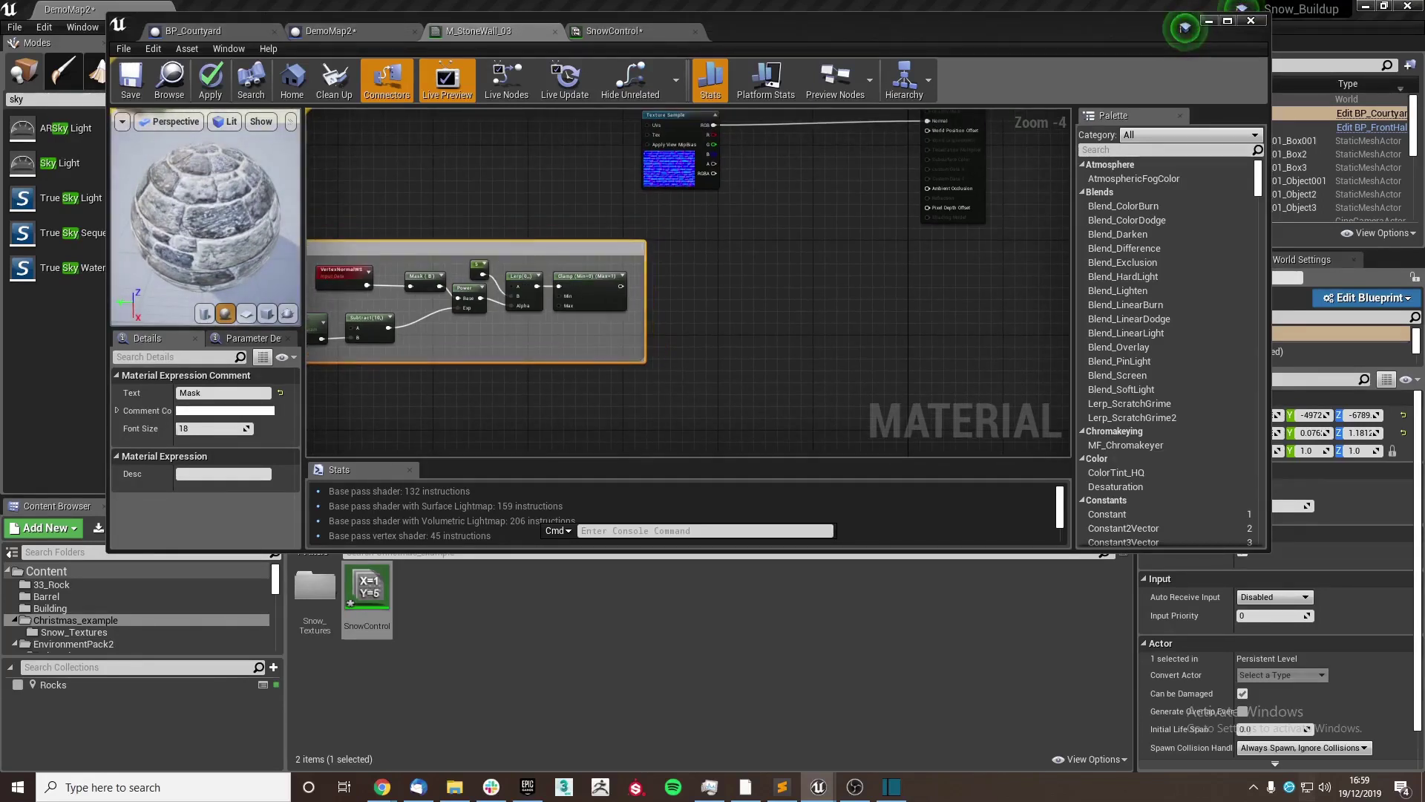
- Add the Albedo, Normal, Roughness and Displacement snow textures from the Snow_Textures folder to the graph as texture samples
double_click(314, 587)
click(315, 590)
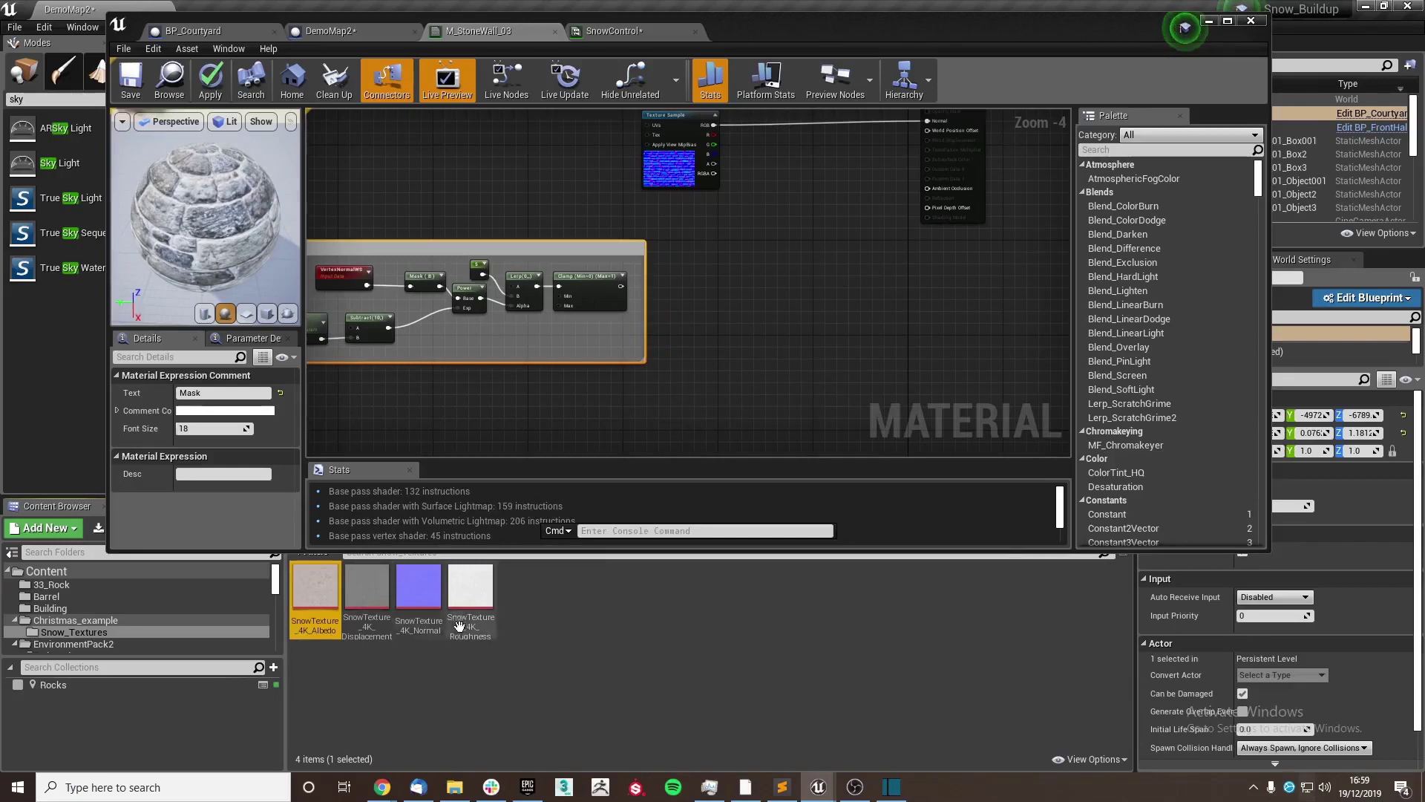
ctrl+click(419, 591)
ctrl+click(483, 603)
drag(483, 603, 842, 306)
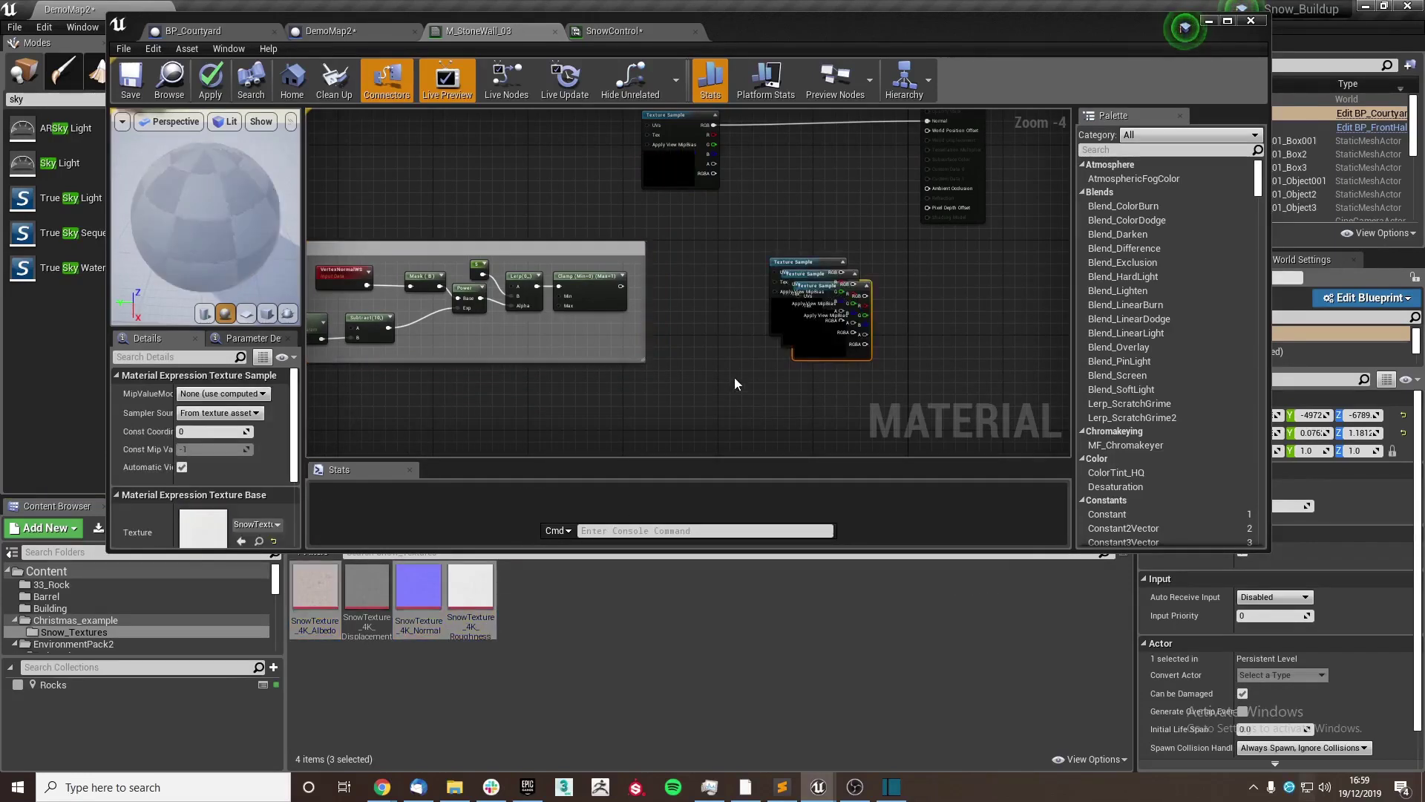
right_drag(738, 381, 749, 340)
drag(344, 589, 568, 419)
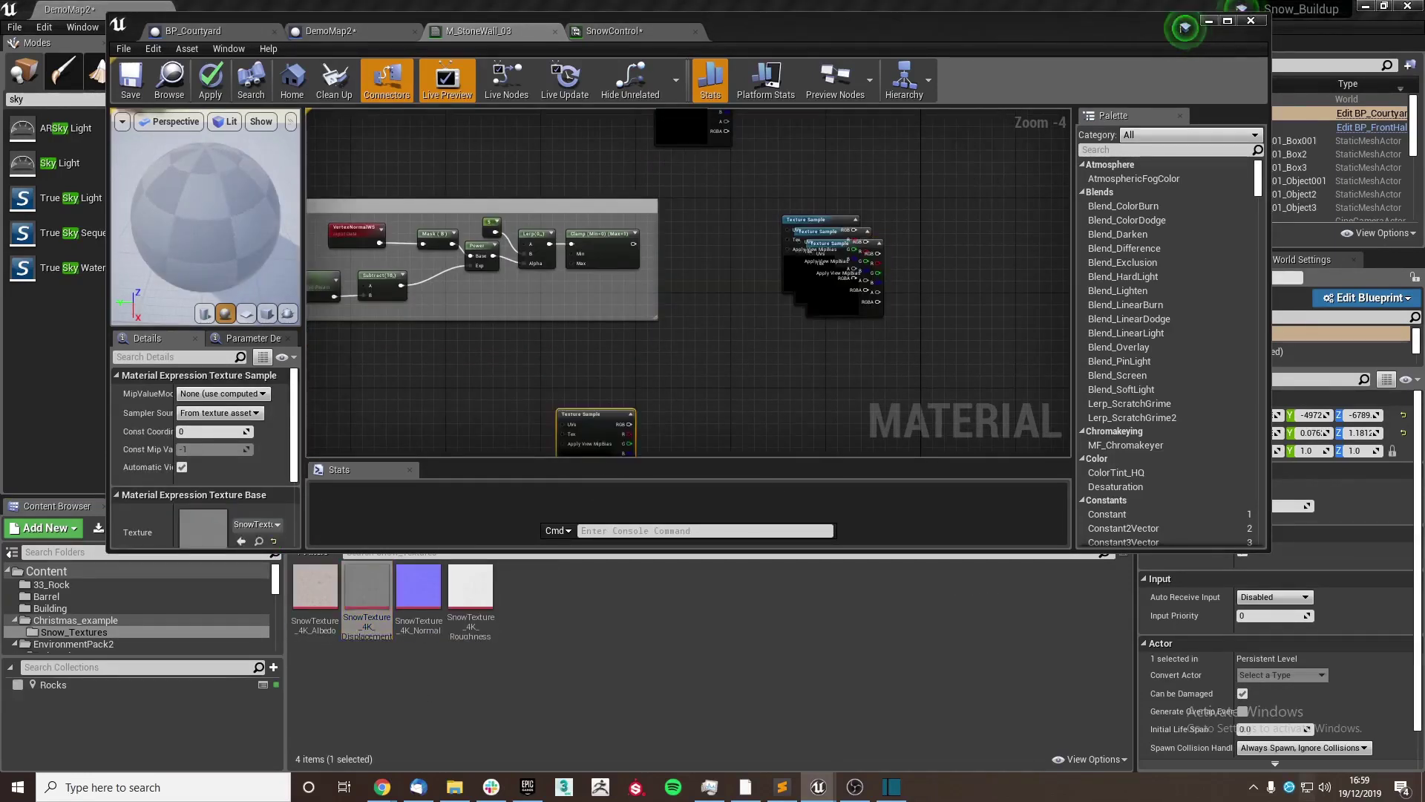
- Stack the overlapping snow texture samples vertically in the order albedo, roughness, normal
right_drag(843, 297, 746, 320)
drag(747, 319, 719, 407)
drag(748, 309, 704, 429)
click(711, 308)
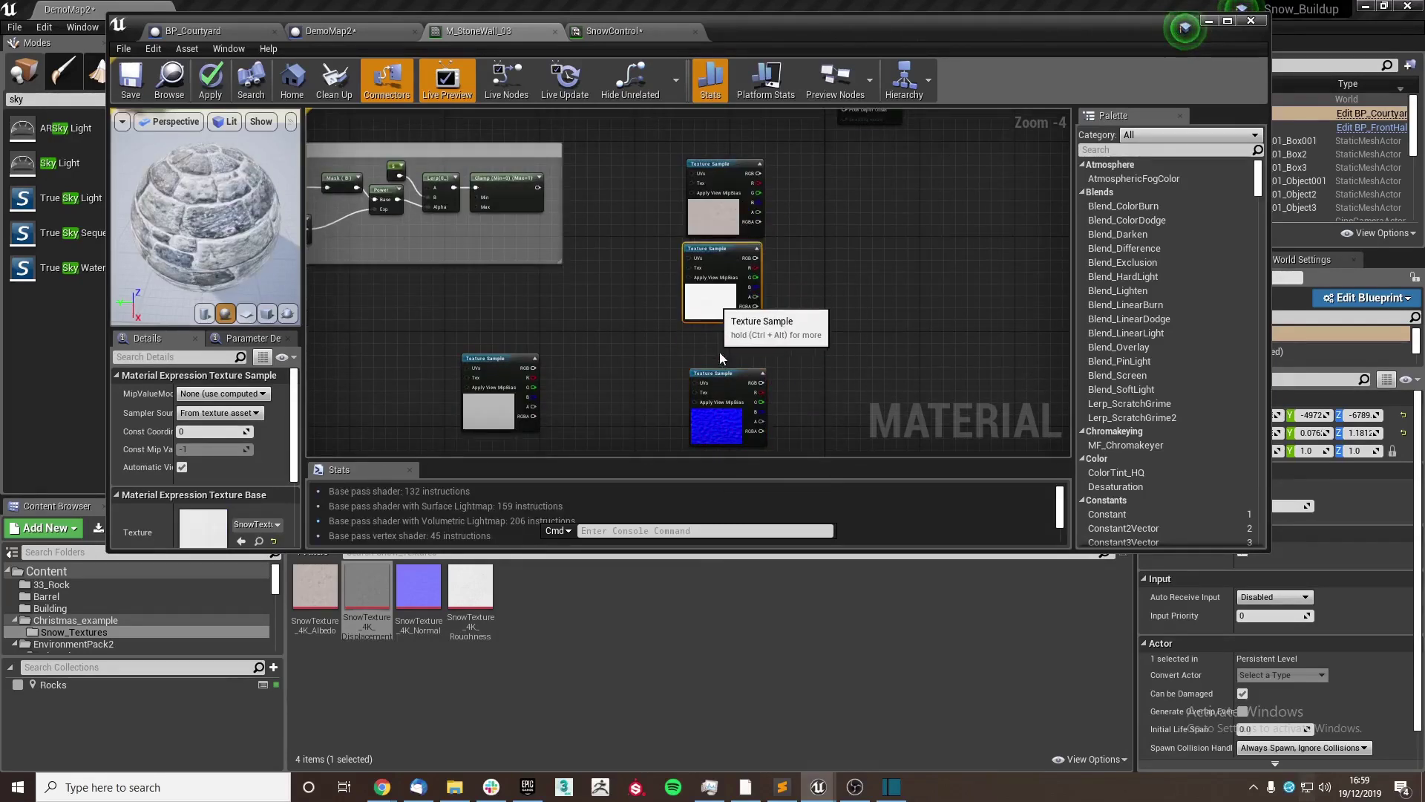
click(708, 390)
scroll(660, 298, down, 2)
scroll(639, 331, up, 2)
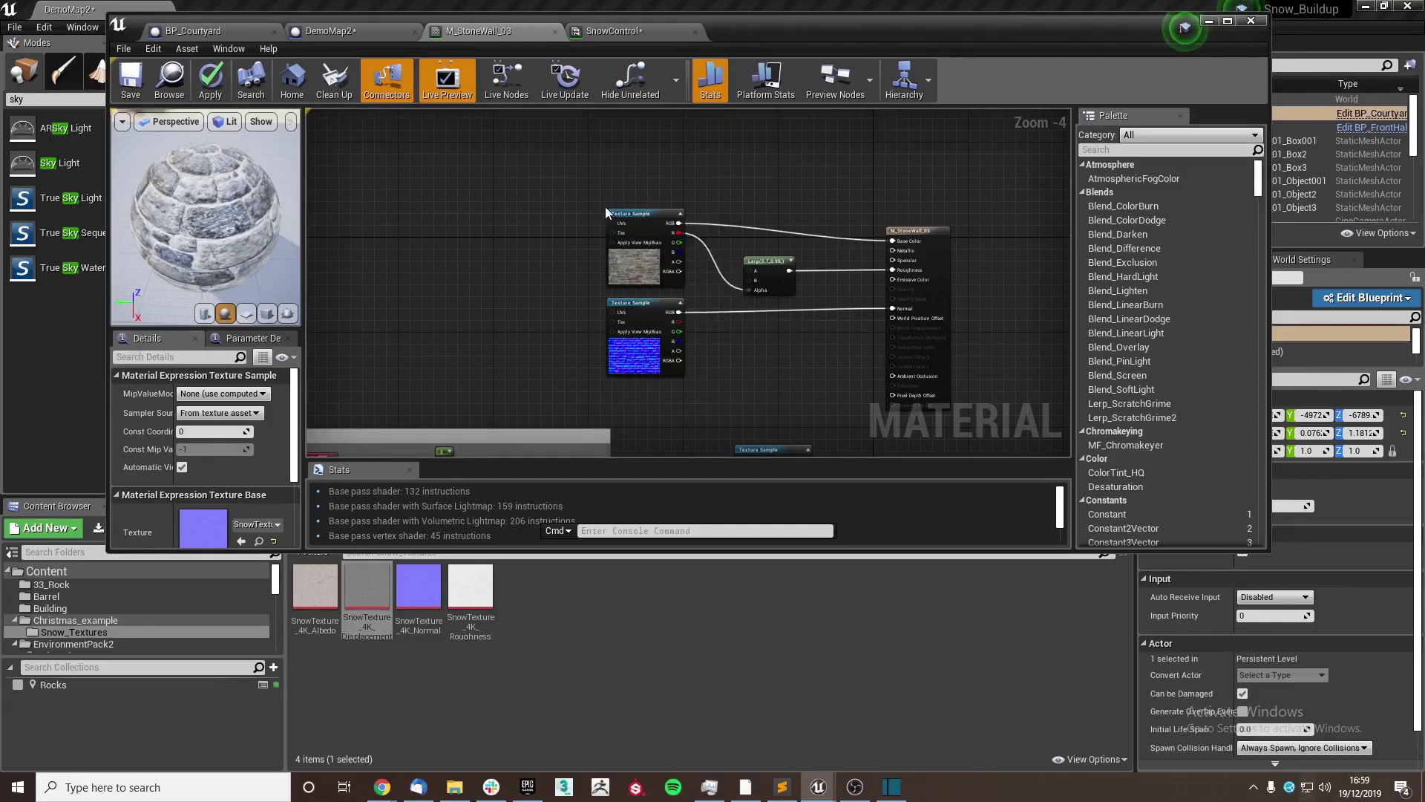
- Add three Lerp nodes beside the snow albedo, roughness and normal samples and line them up in a column
right_drag(616, 369, 624, 297)
right_drag(698, 396, 561, 205)
right_drag(717, 262, 670, 255)
key(l)
click(676, 235)
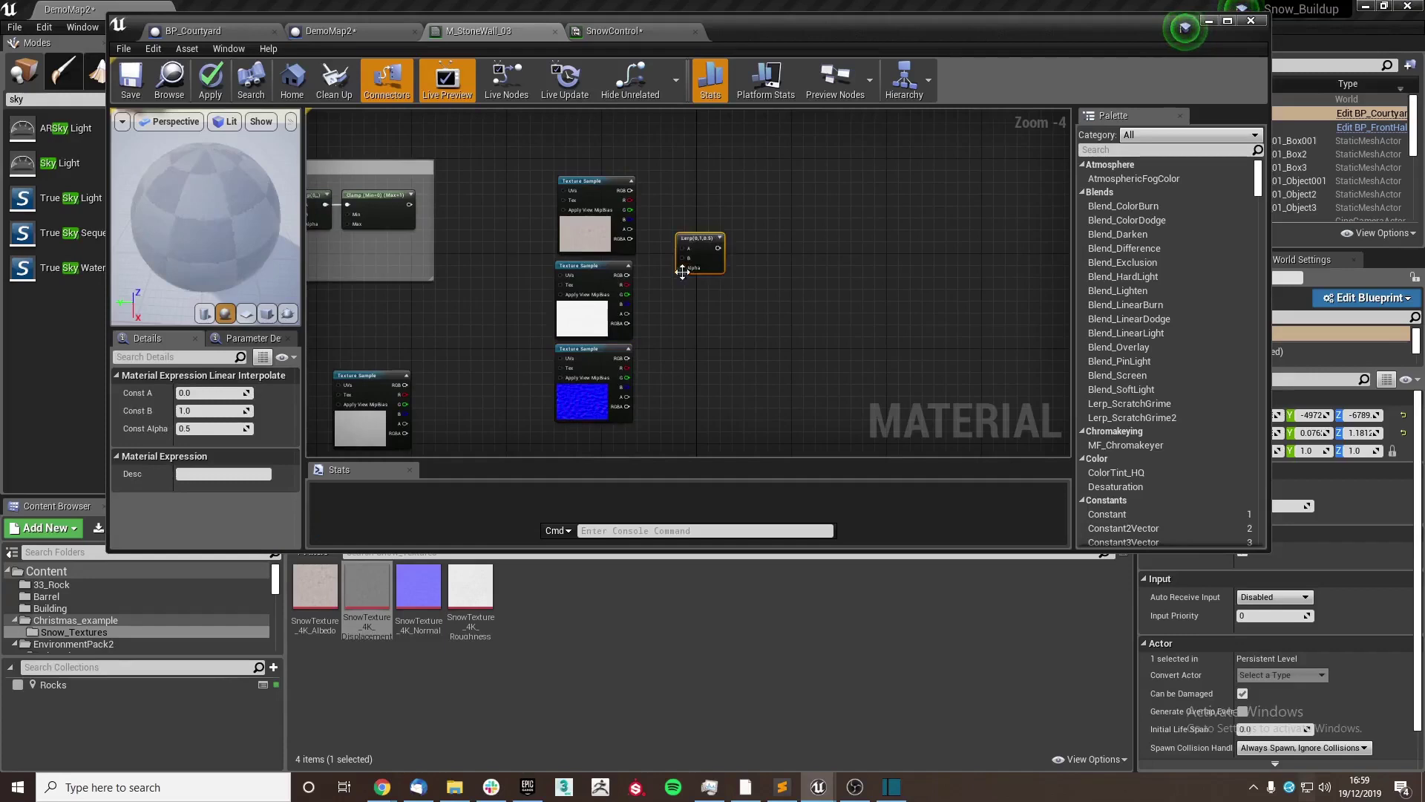
click(682, 370)
click(682, 371)
click(680, 293)
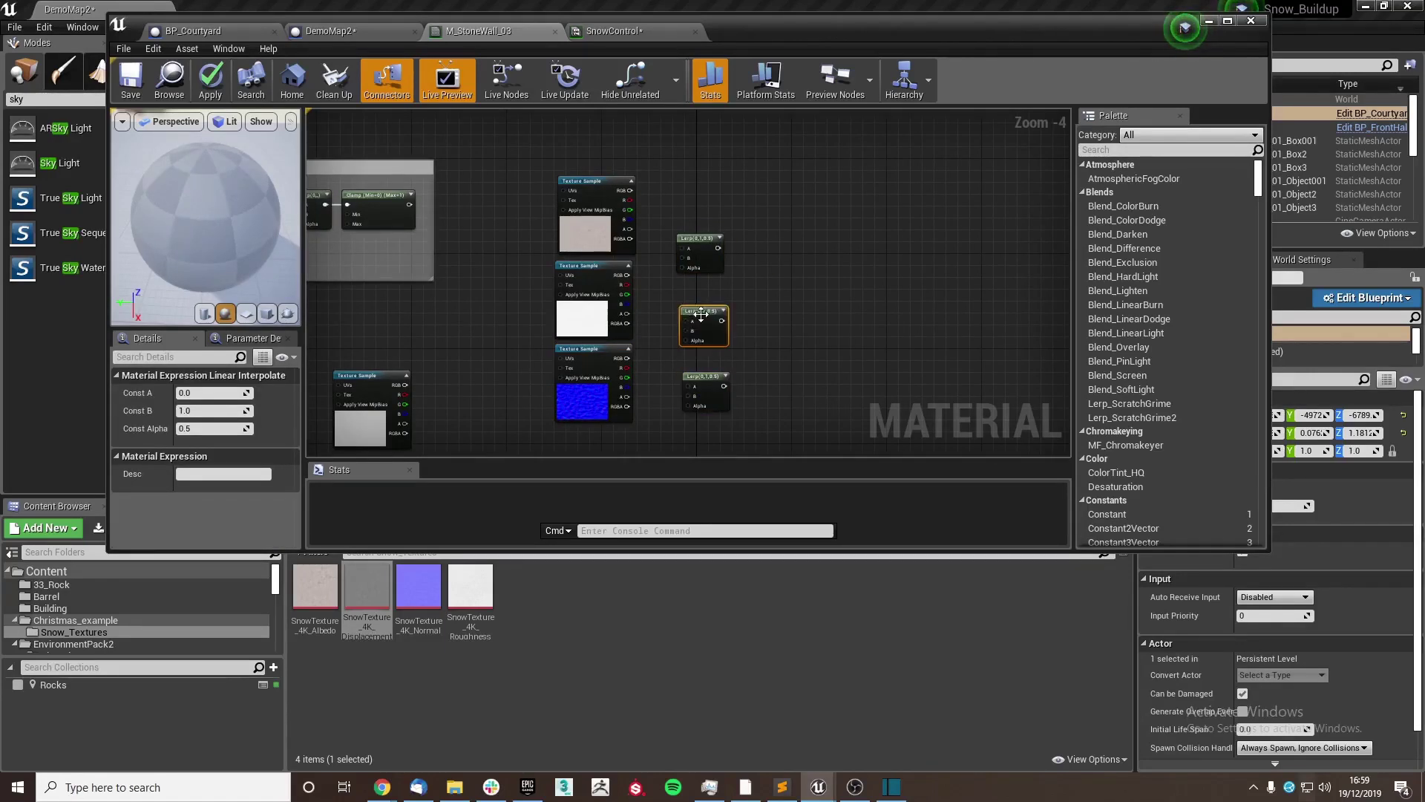
drag(705, 377, 696, 359)
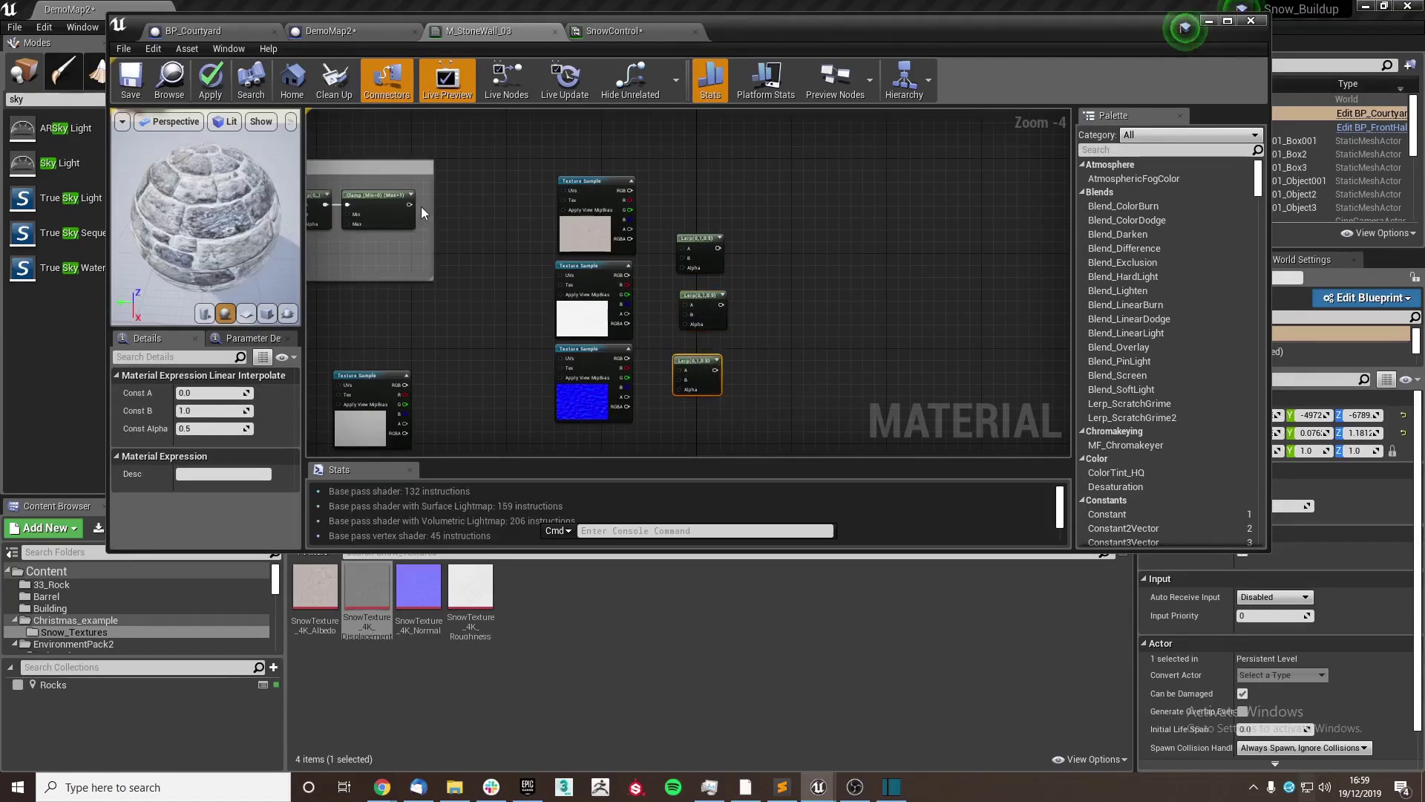
- Connect the mask's Clamp output to the Alpha of all three Lerps and each snow texture to its Lerp's B input
drag(407, 206, 678, 389)
drag(630, 186, 684, 313)
drag(628, 357, 679, 378)
- Move the material output node near the new Lerps and feed the stone color, roughness and normal into their matching A inputs
scroll(677, 375, down, 3)
click(691, 341)
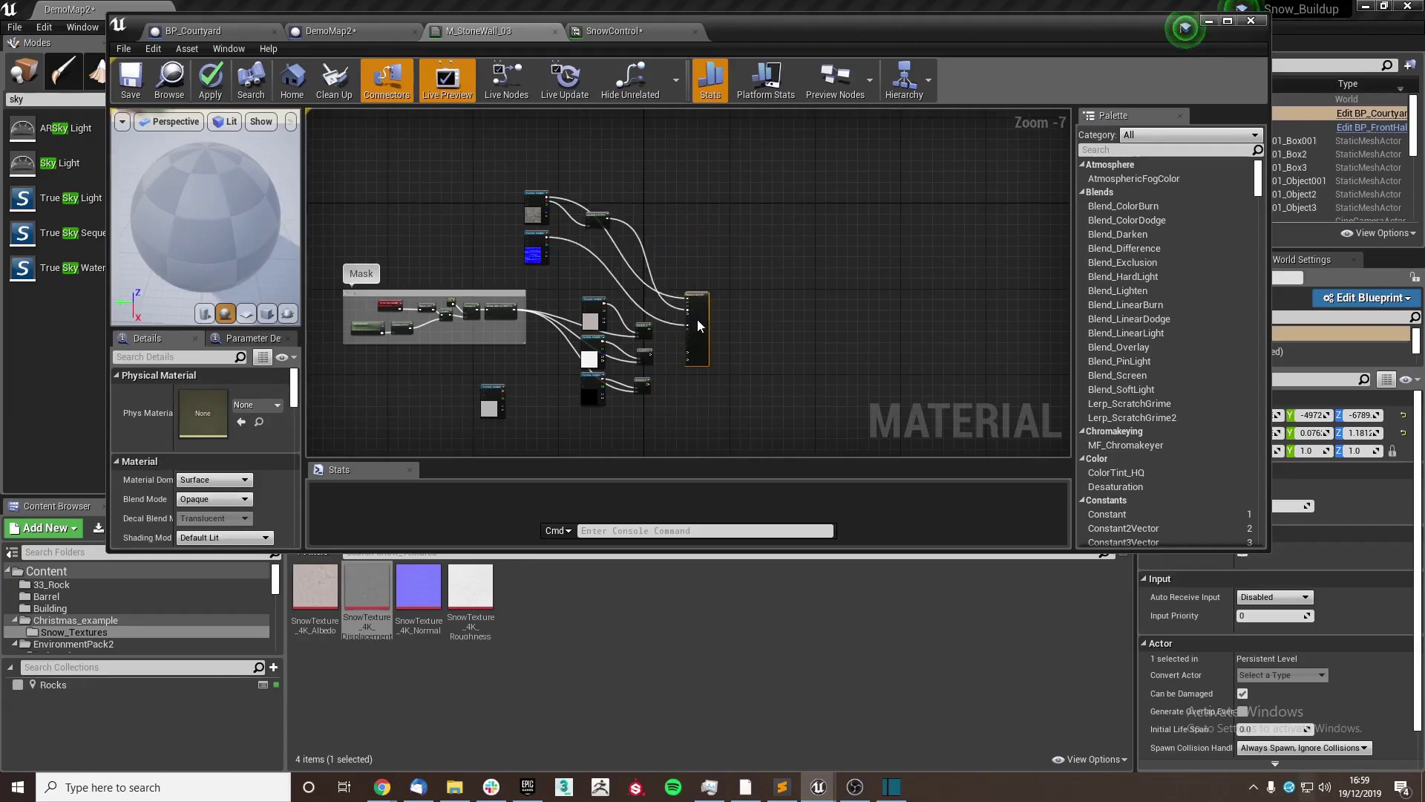
scroll(605, 220, up, 4)
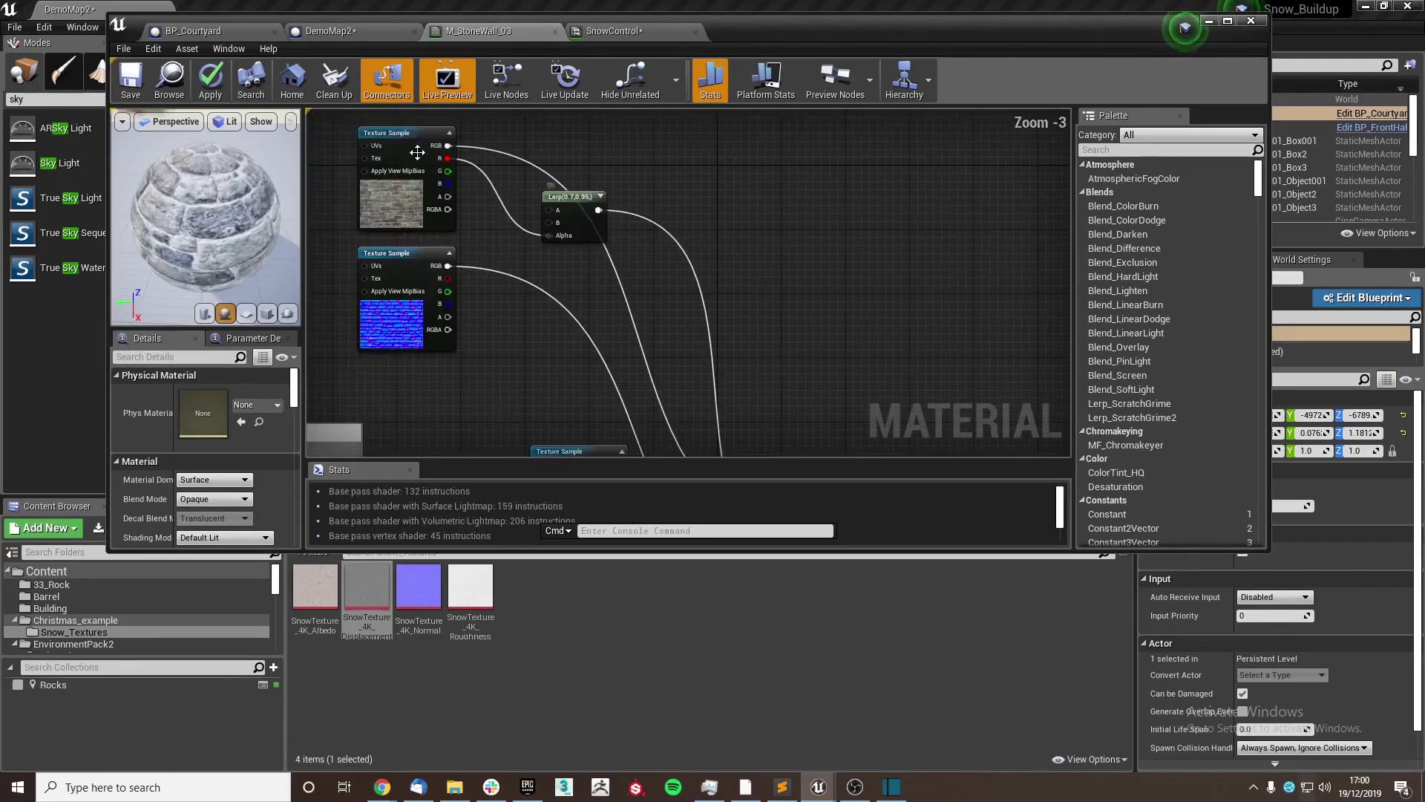
drag(447, 146, 698, 311)
right_drag(590, 269, 634, 385)
scroll(634, 386, down, 1)
right_drag(518, 198, 515, 279)
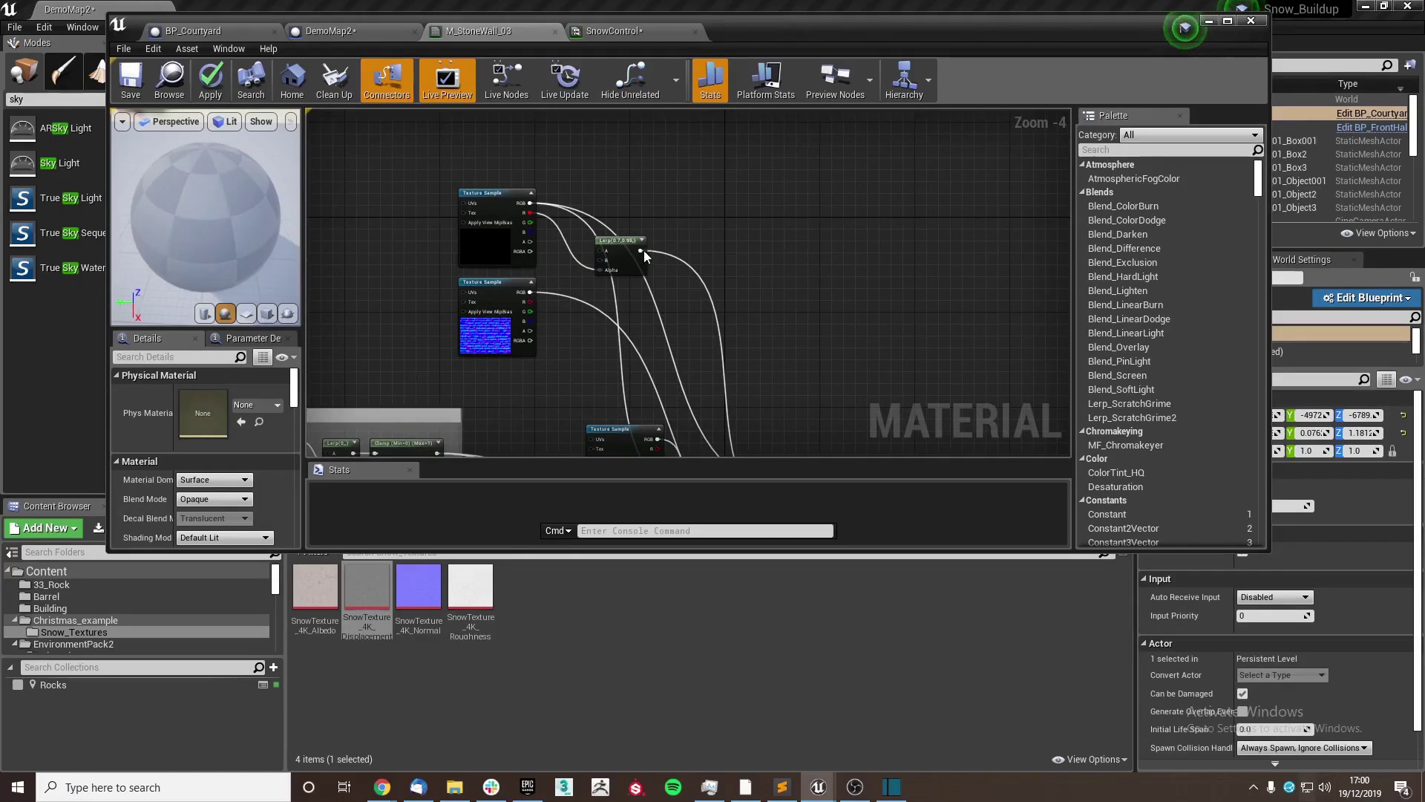
drag(641, 251, 712, 345)
right_drag(560, 289, 574, 392)
- Connect the three snow blend Lerp outputs to the material's Base Color, Roughness and Normal inputs
drag(542, 189, 749, 201)
right_drag(789, 248, 655, 278)
drag(745, 221, 835, 228)
right_drag(668, 251, 773, 337)
scroll(775, 340, down, 1)
right_drag(642, 260, 571, 255)
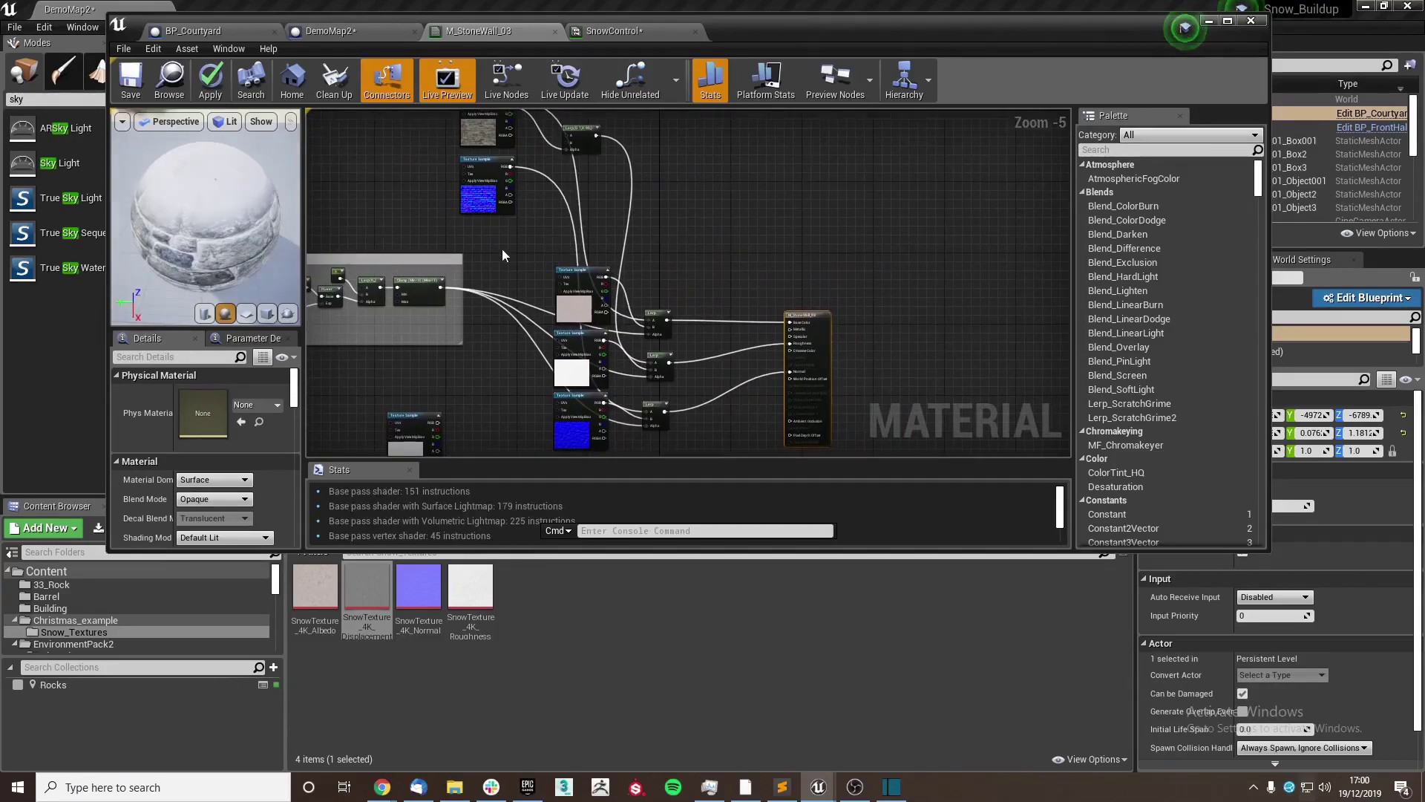
- Space out the graph by moving the snow textures with their Lerps, and the stone wall texture nodes, away from crowded wires
drag(506, 256, 657, 434)
right_drag(585, 277, 602, 207)
drag(599, 208, 568, 238)
click(622, 199)
right_drag(622, 199, 663, 371)
drag(484, 208, 635, 304)
drag(548, 237, 403, 226)
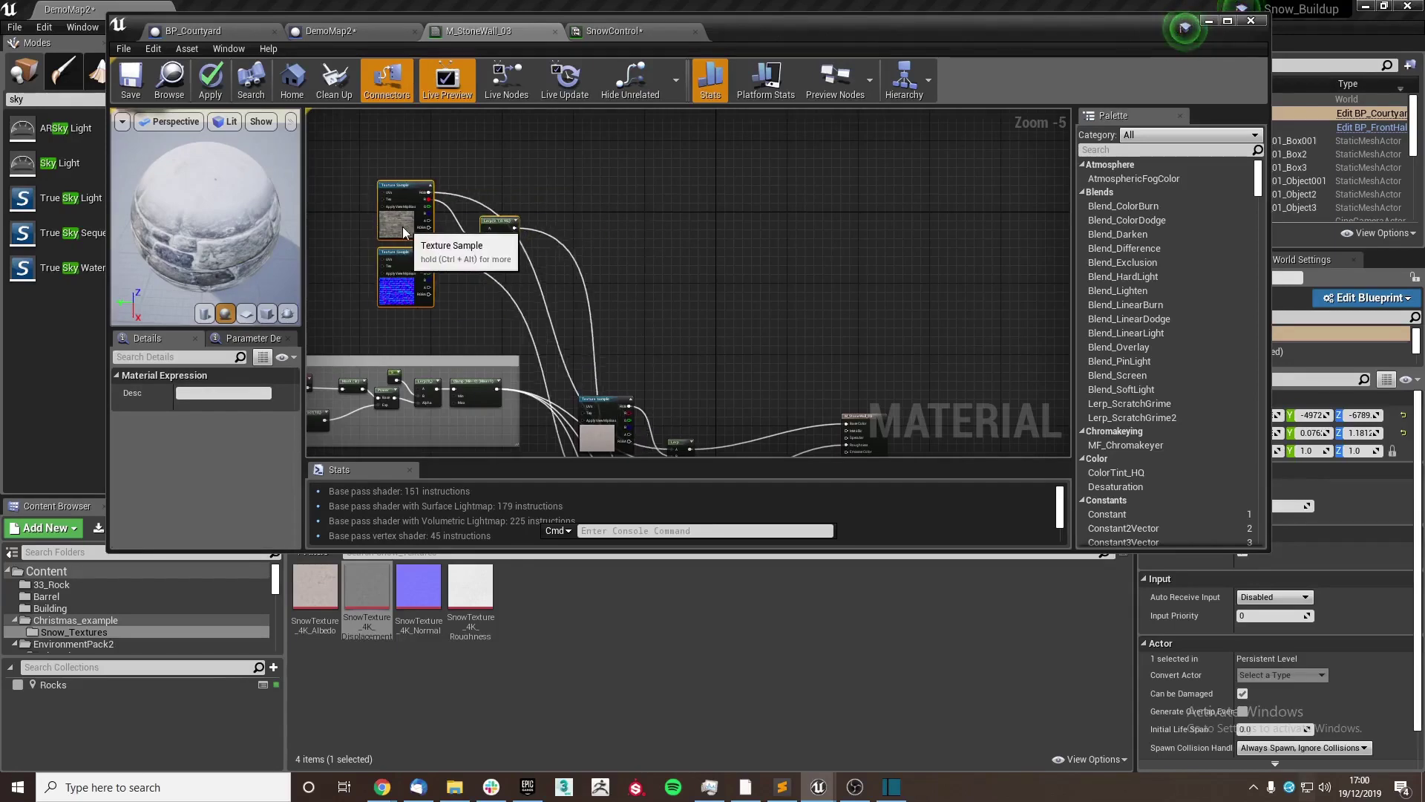
- Move the snow displacement texture sample into the empty area below the snow normal sample
right_drag(645, 377, 688, 202)
click(751, 417)
right_drag(750, 417, 772, 312)
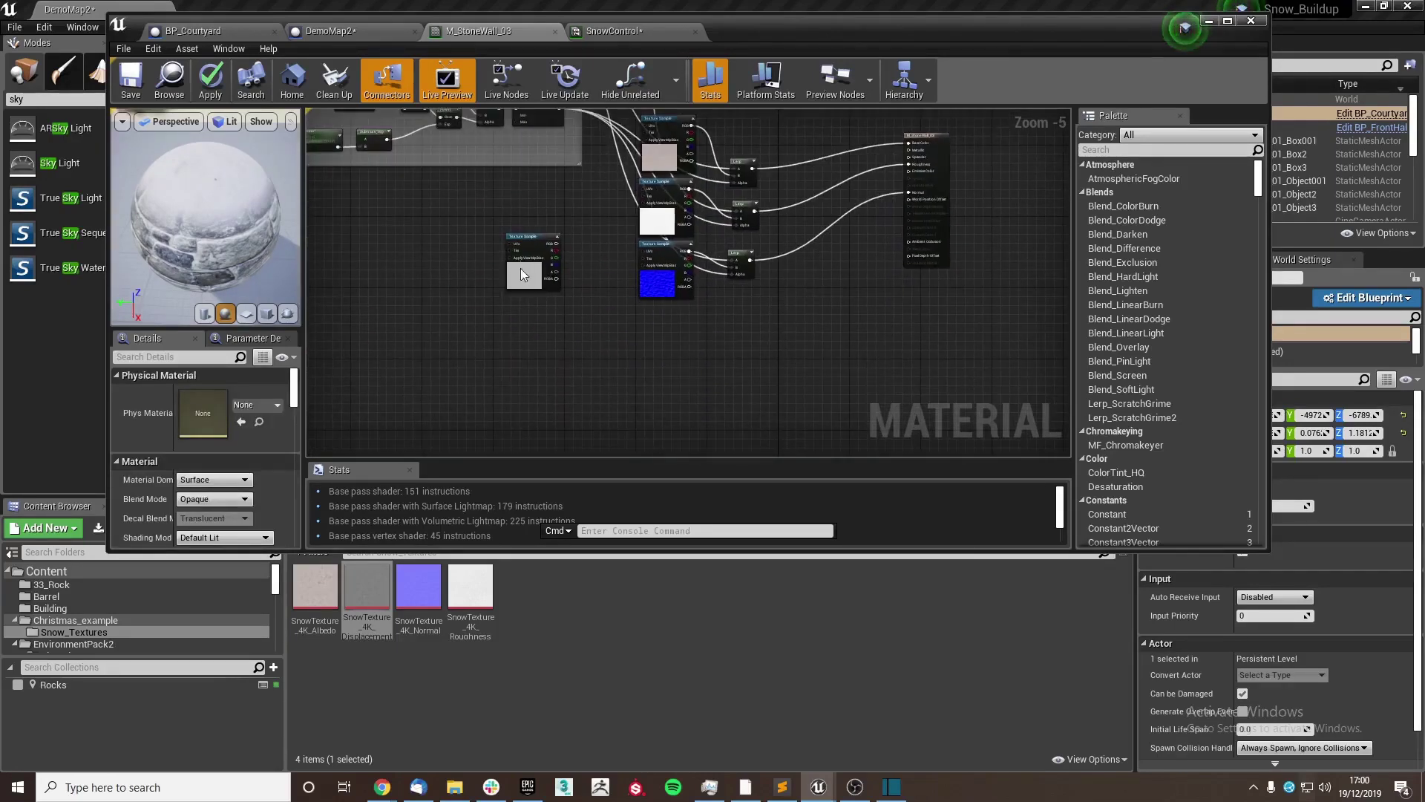
drag(523, 267, 585, 364)
right_drag(587, 364, 602, 312)
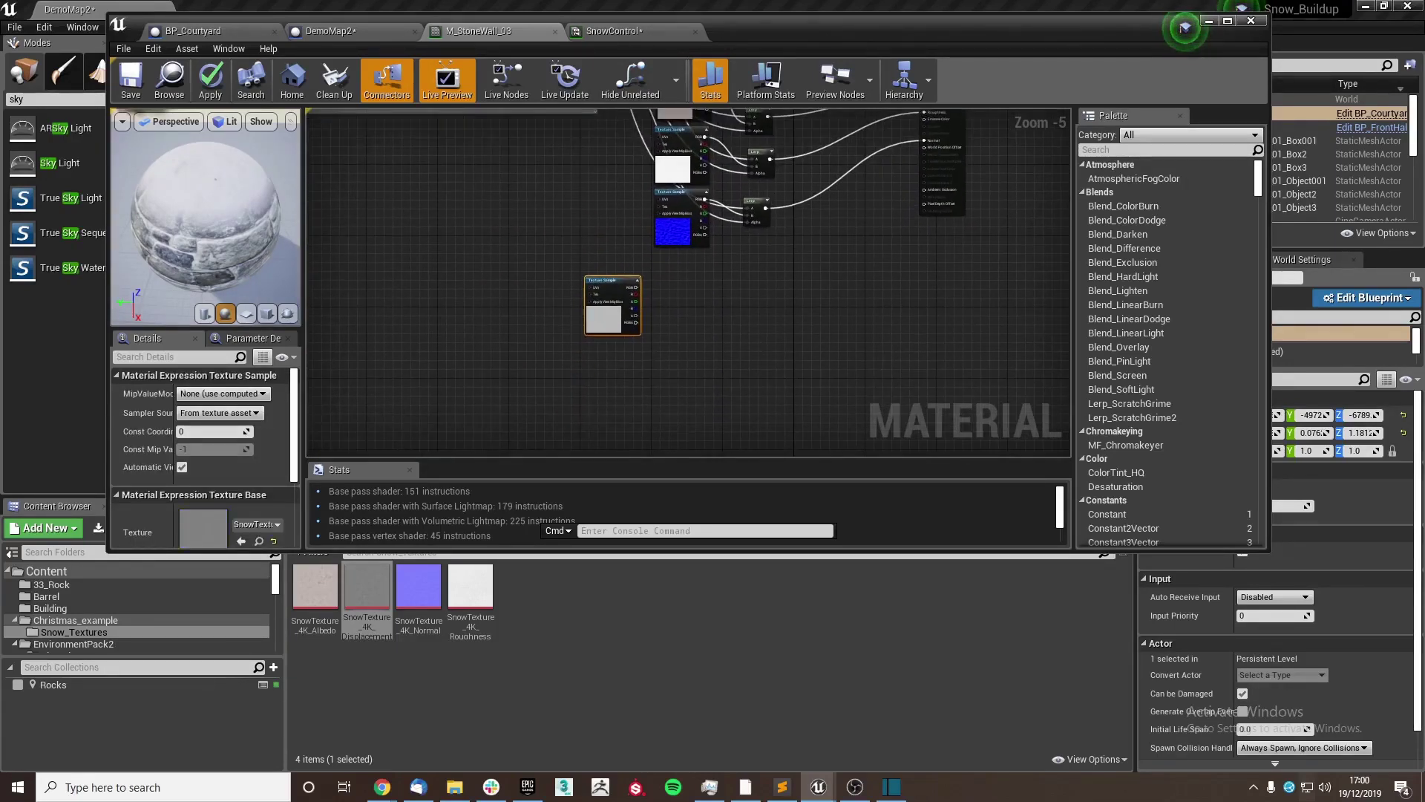
click(1185, 27)
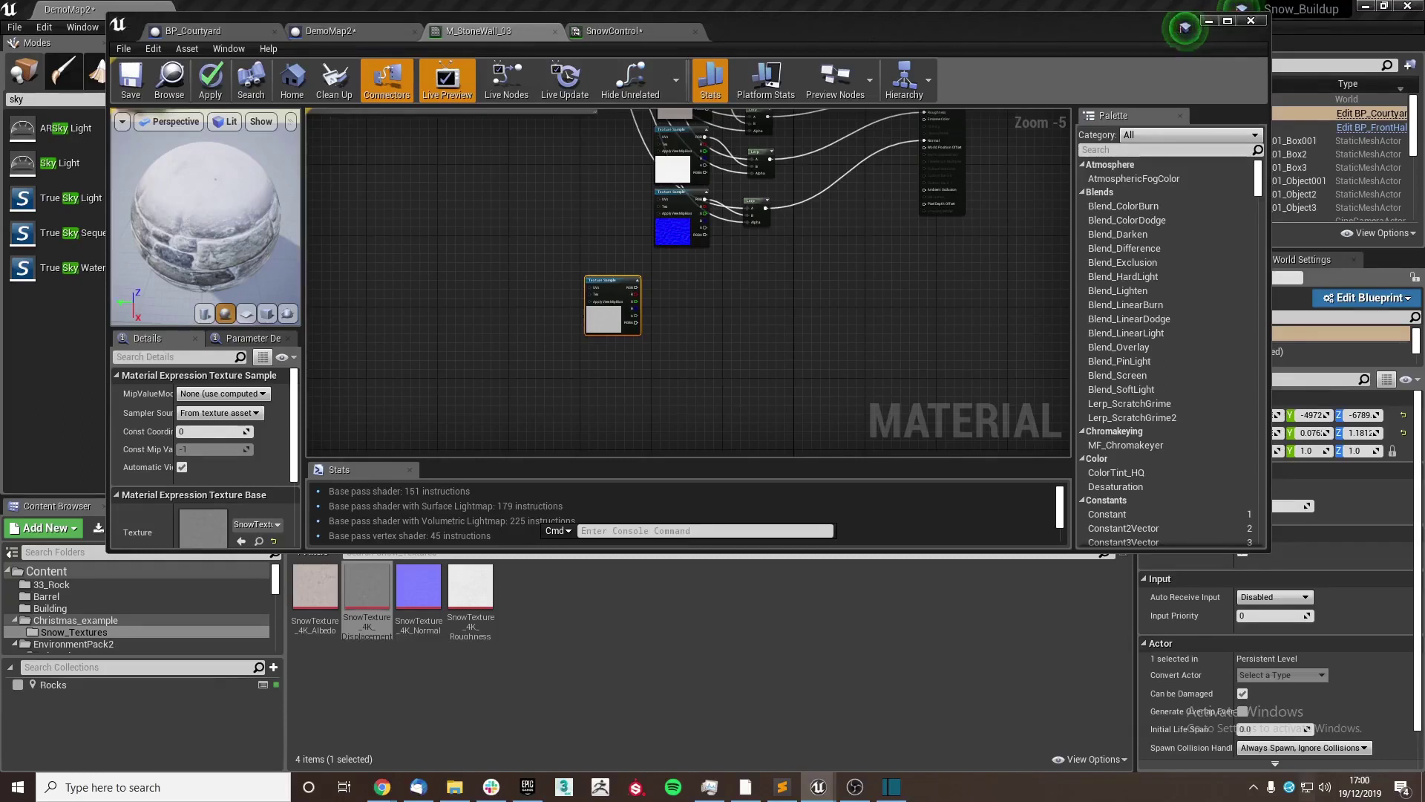
mouse_move(523, 365)
right_down()
mouse_move(491, 359)
mouse_move(511, 359)
right_up()
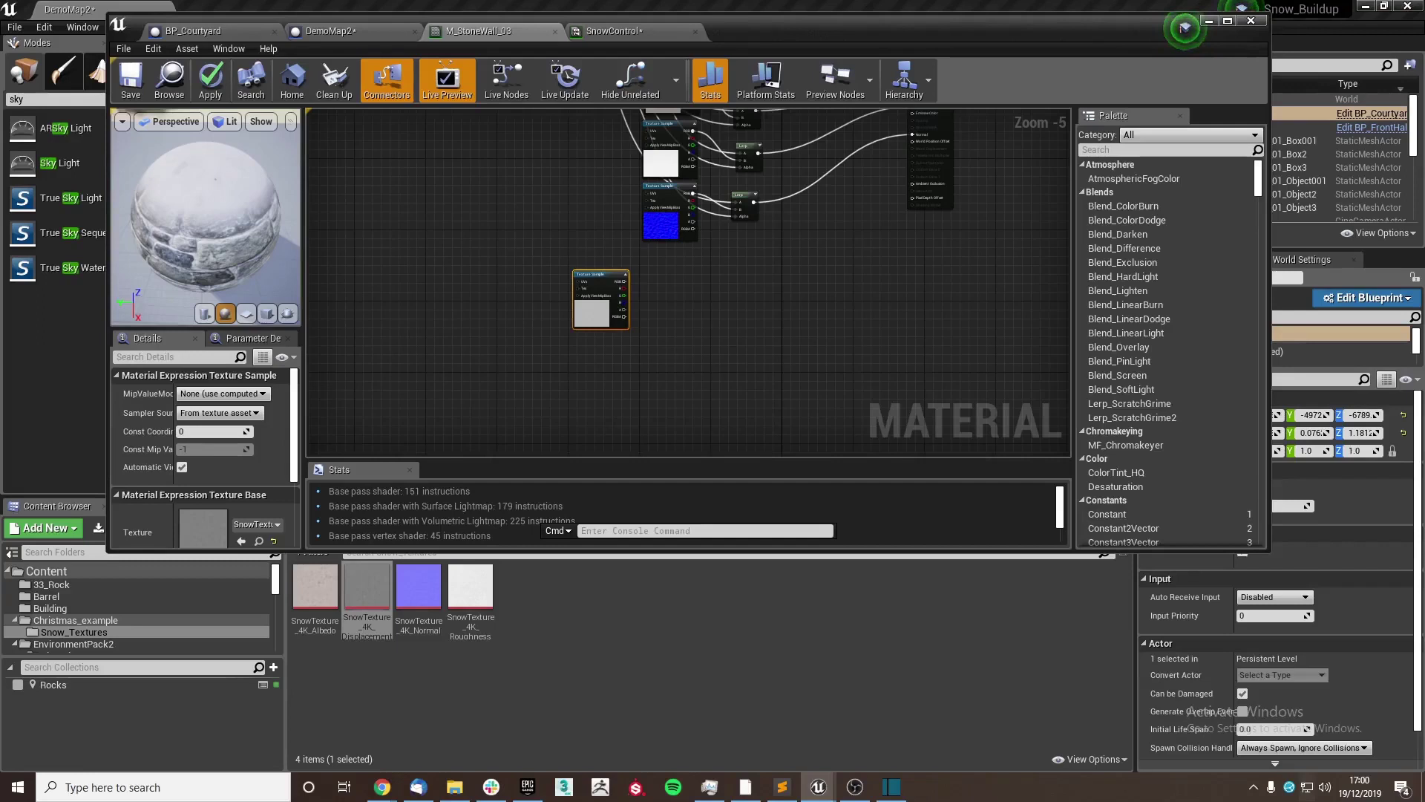
drag(206, 217, 186, 142)
mouse_move(684, 224)
right_down()
mouse_move(638, 343)
mouse_move(670, 223)
right_up()
right_drag(548, 304, 638, 288)
right_drag(505, 297, 441, 323)
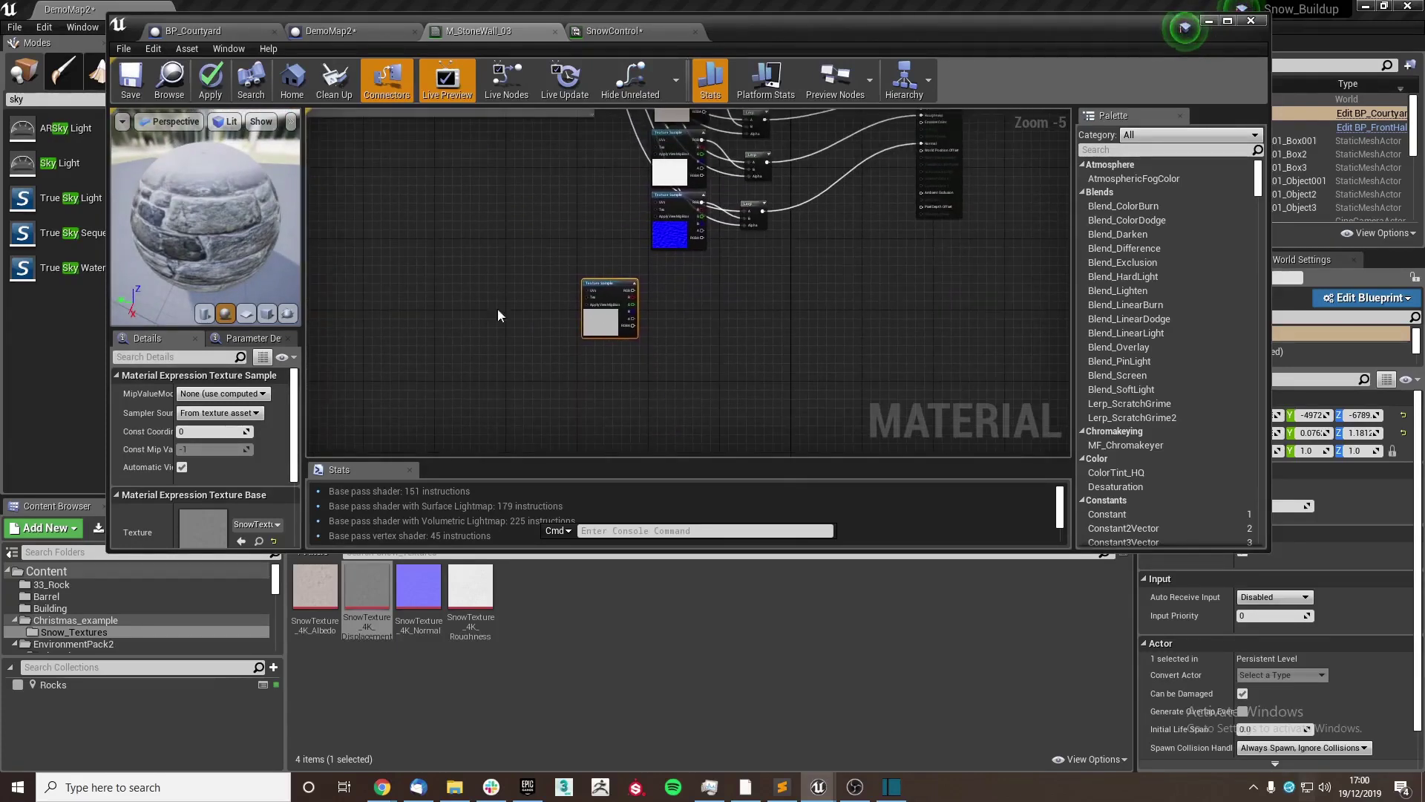
- Add a second VertexNormalWS node just below the snow displacement texture sample
right_drag(670, 313, 603, 321)
text(ver)
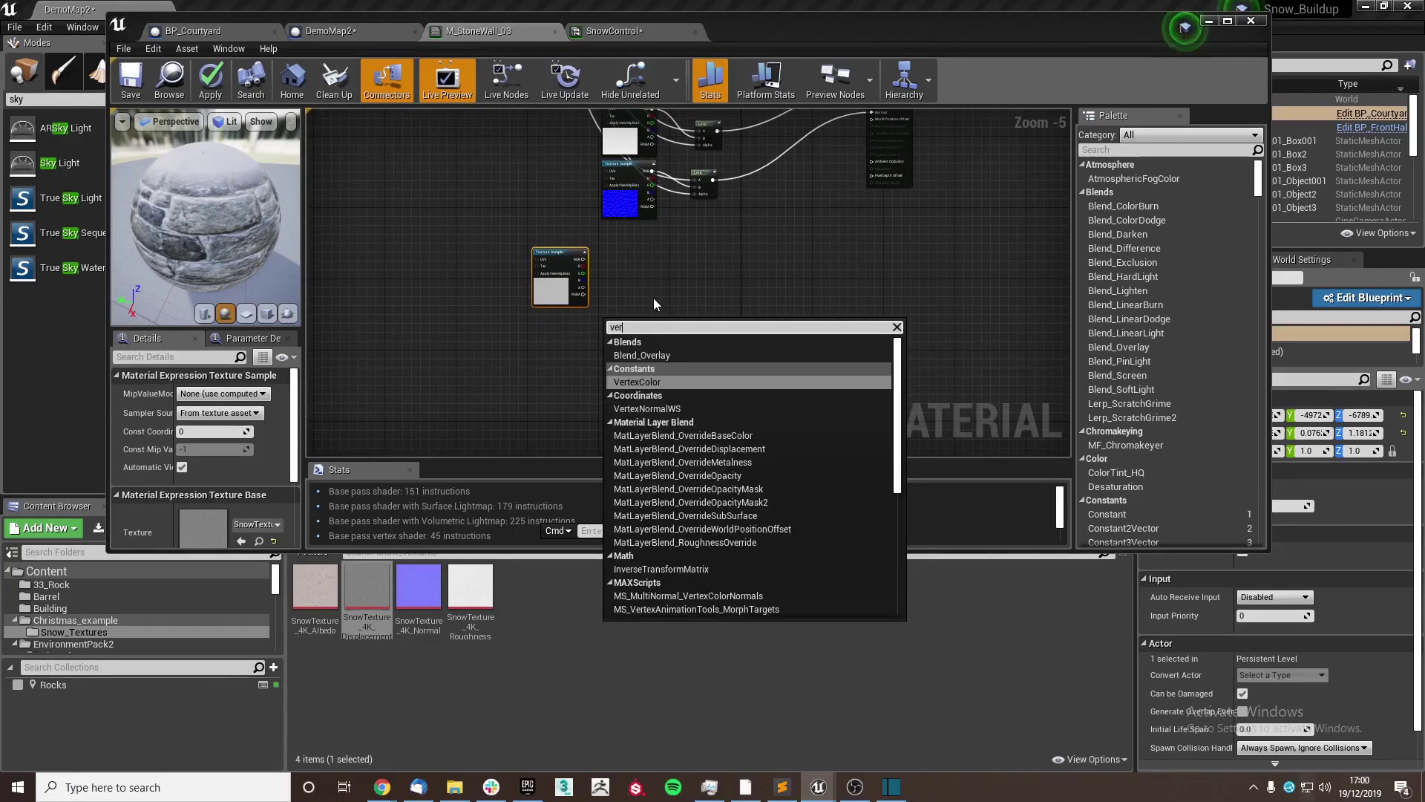
key(Return)
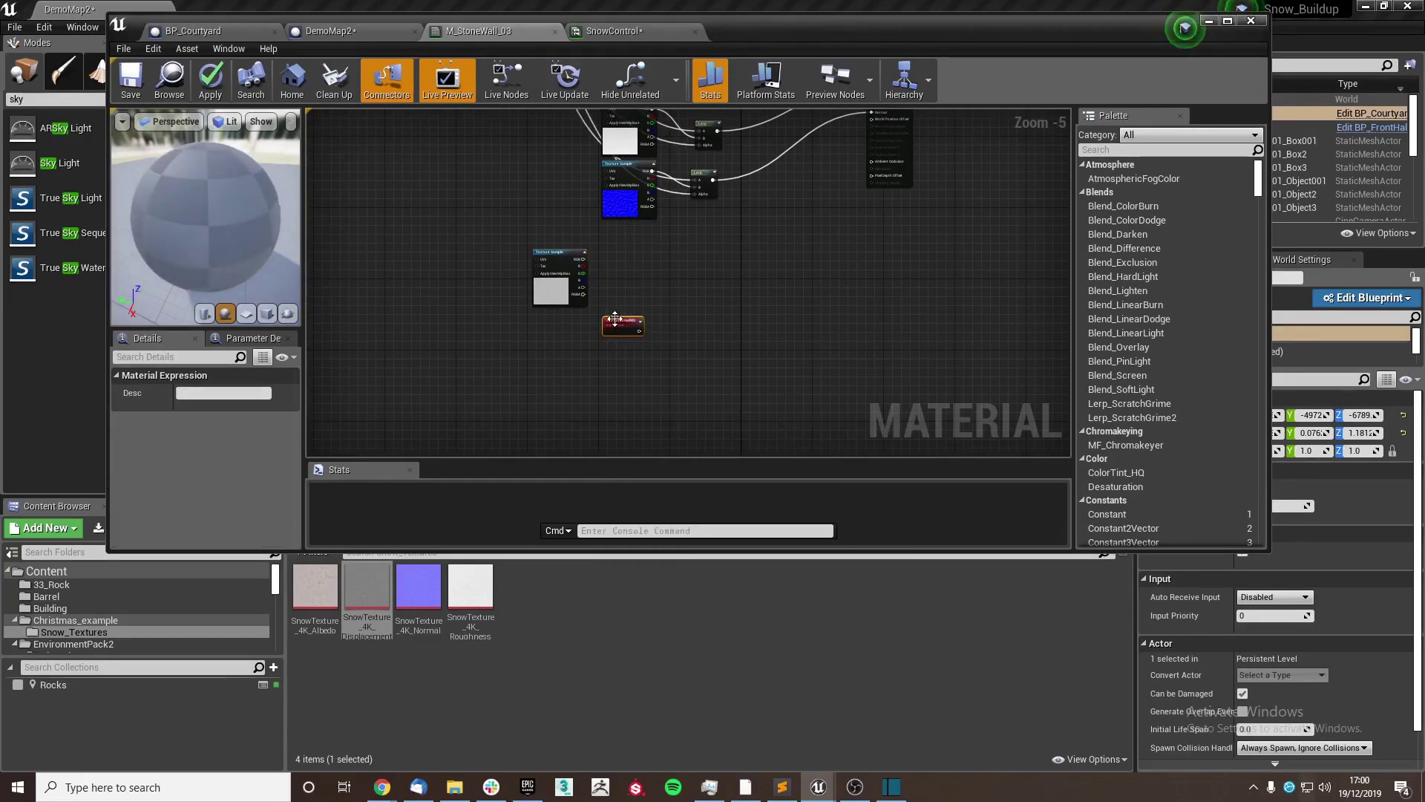
- Nudge the second VertexNormalWS node aside and paste a copy of the BlendPower collection parameter below the snow displacement texture
drag(619, 318, 627, 300)
right_drag(561, 335, 557, 403)
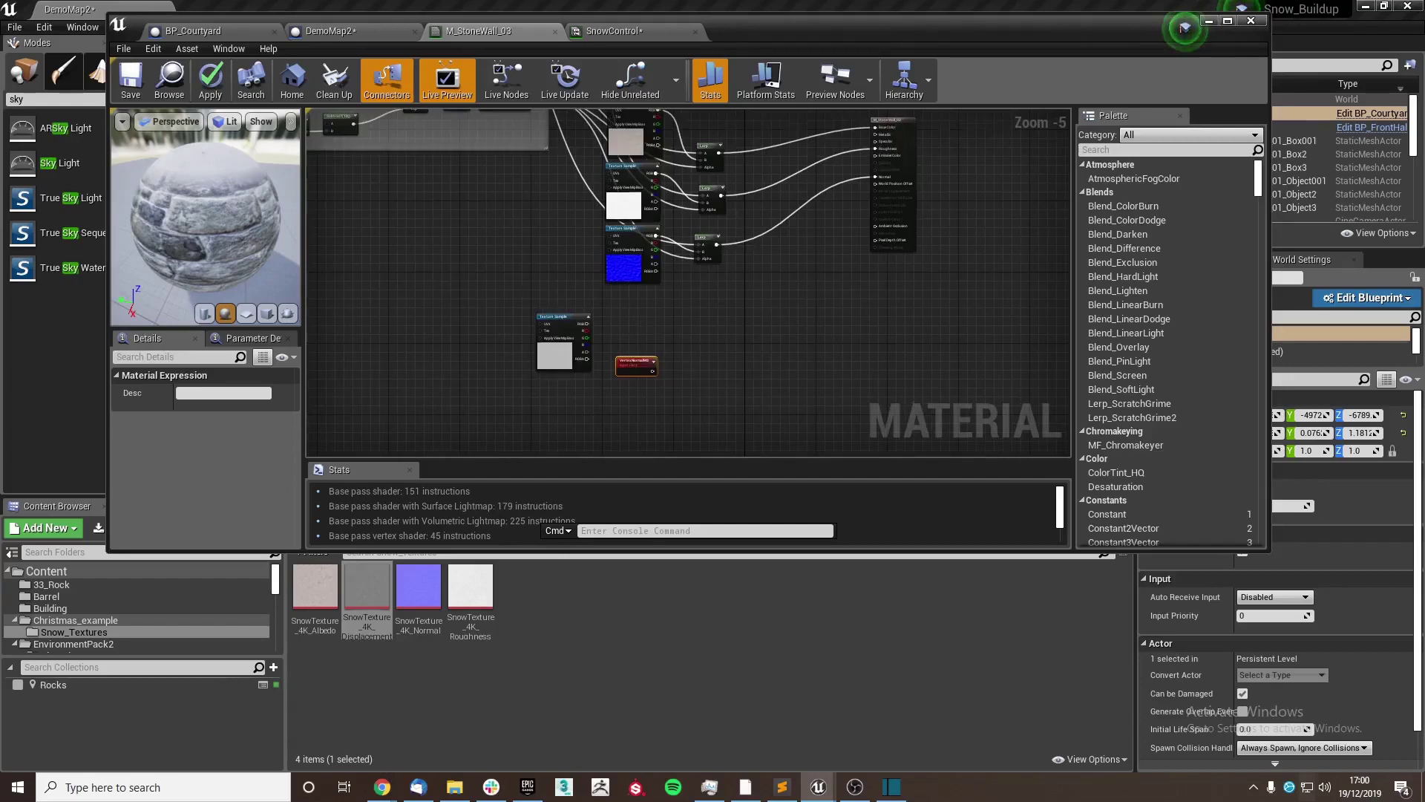
right_drag(310, 136, 436, 206)
click(435, 206)
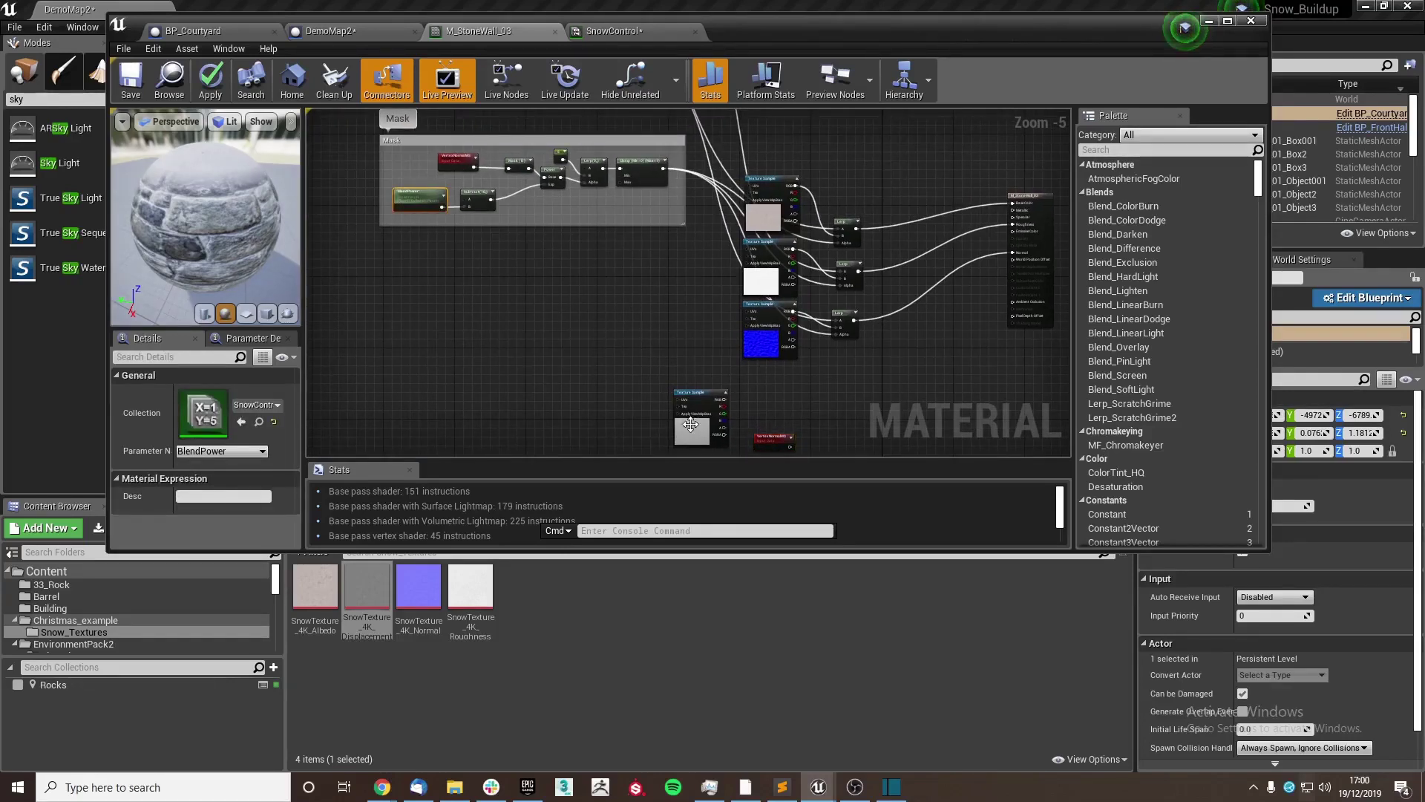
right_drag(690, 424, 632, 242)
key(ctrl+v)
scroll(661, 312, up, 4)
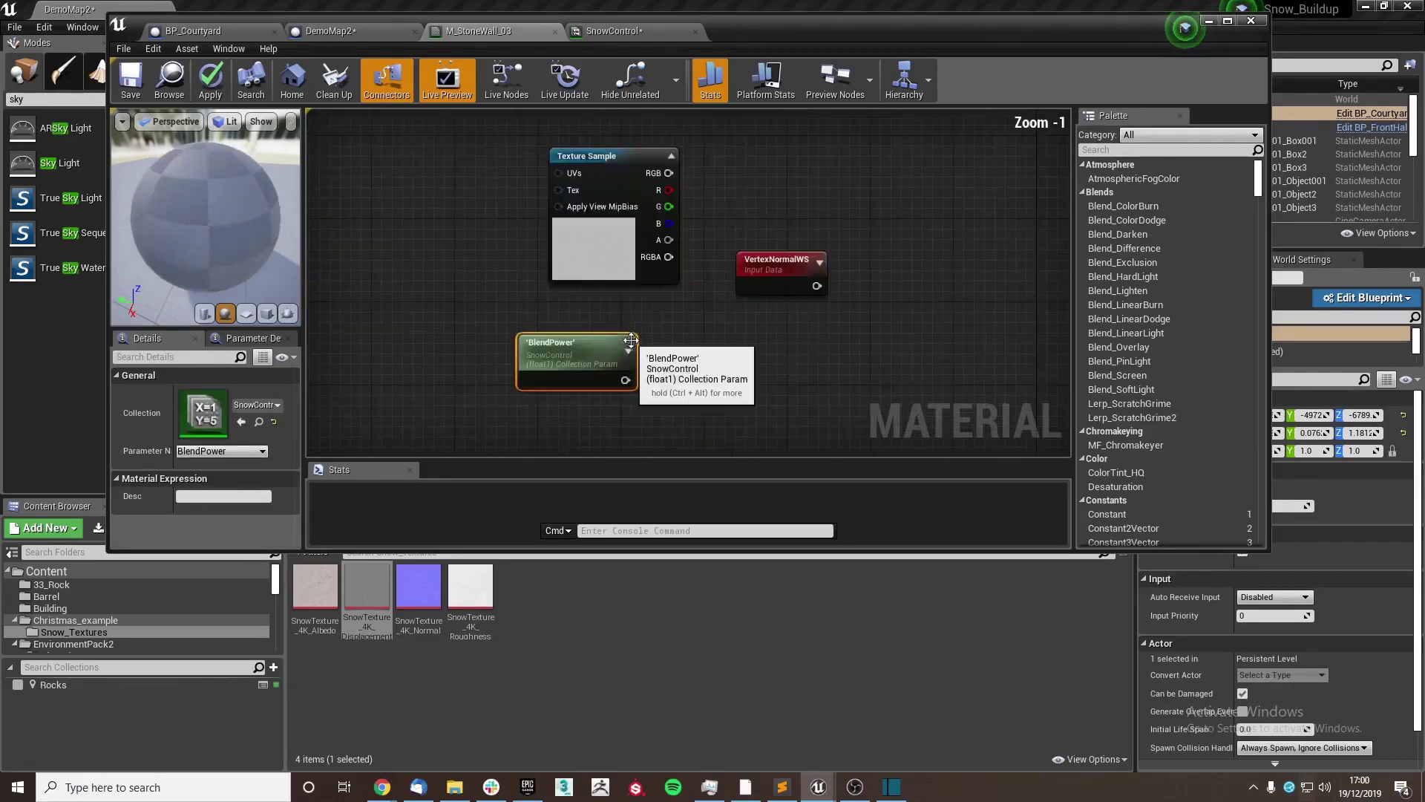
scroll(631, 340, up, 1)
- Switch the copied collection parameter to TesselationMulti, move it nearer the material node and connect it to Tessellation Multiplier
click(221, 451)
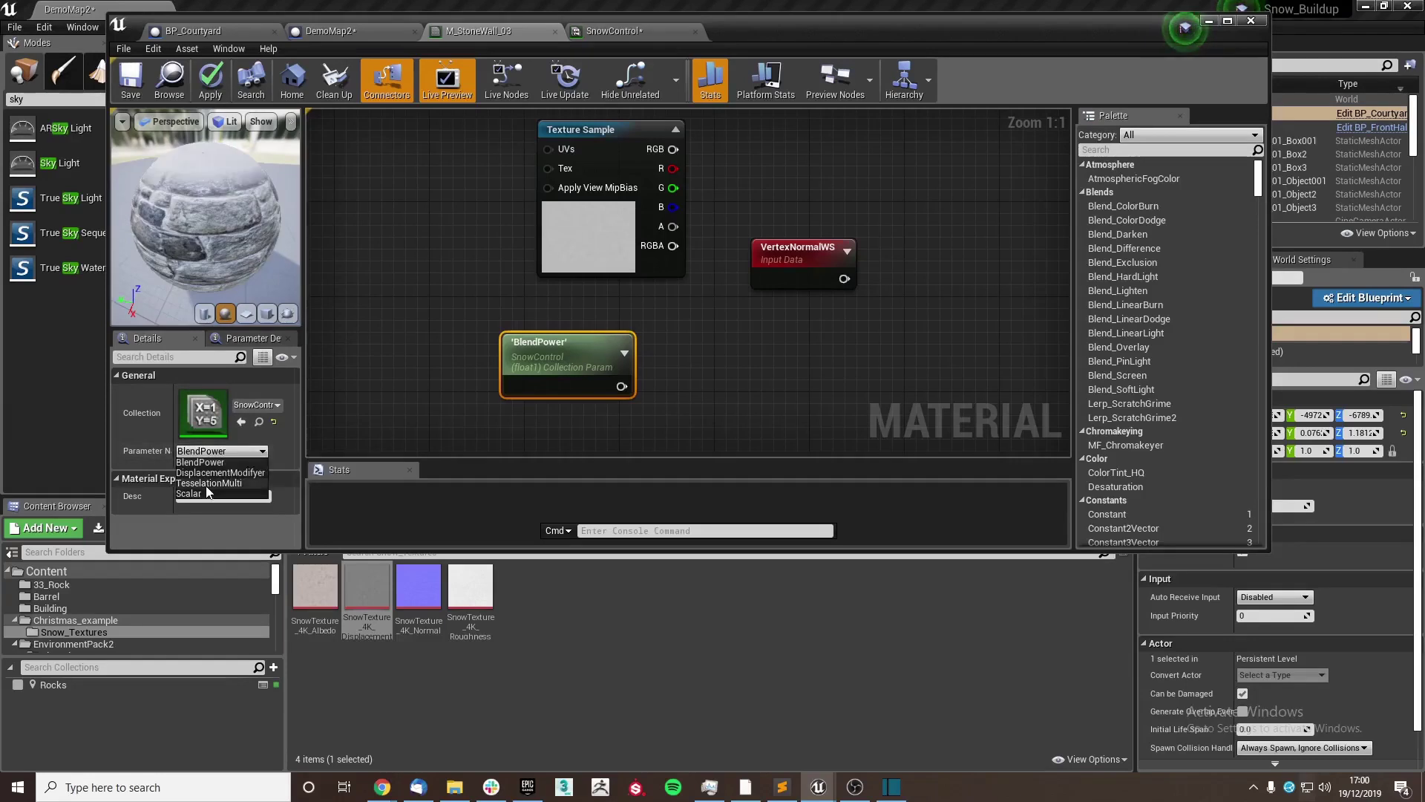
click(209, 483)
scroll(512, 359, down, 2)
drag(513, 359, 776, 196)
right_drag(775, 196, 520, 380)
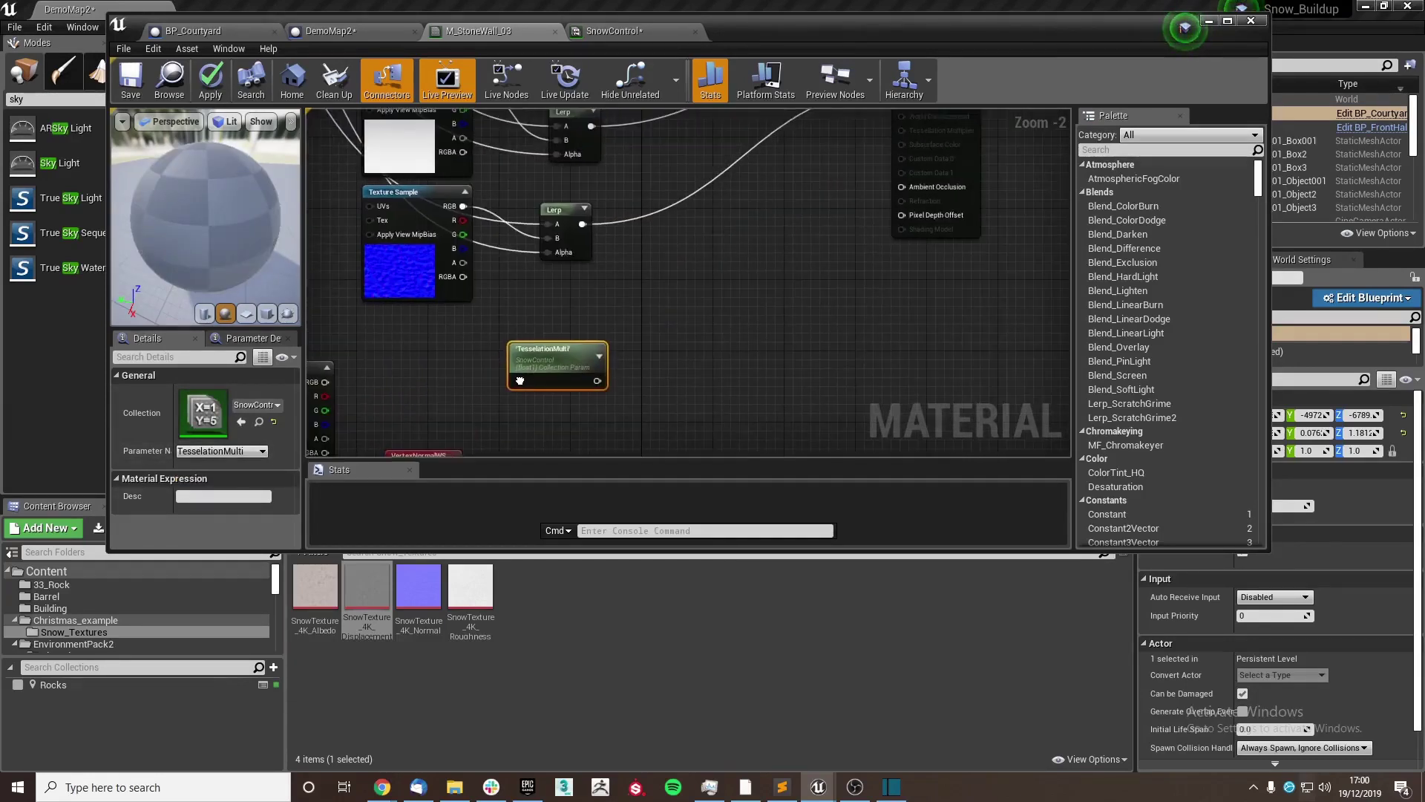
drag(586, 354, 653, 310)
right_drag(661, 305, 476, 358)
scroll(476, 358, down, 1)
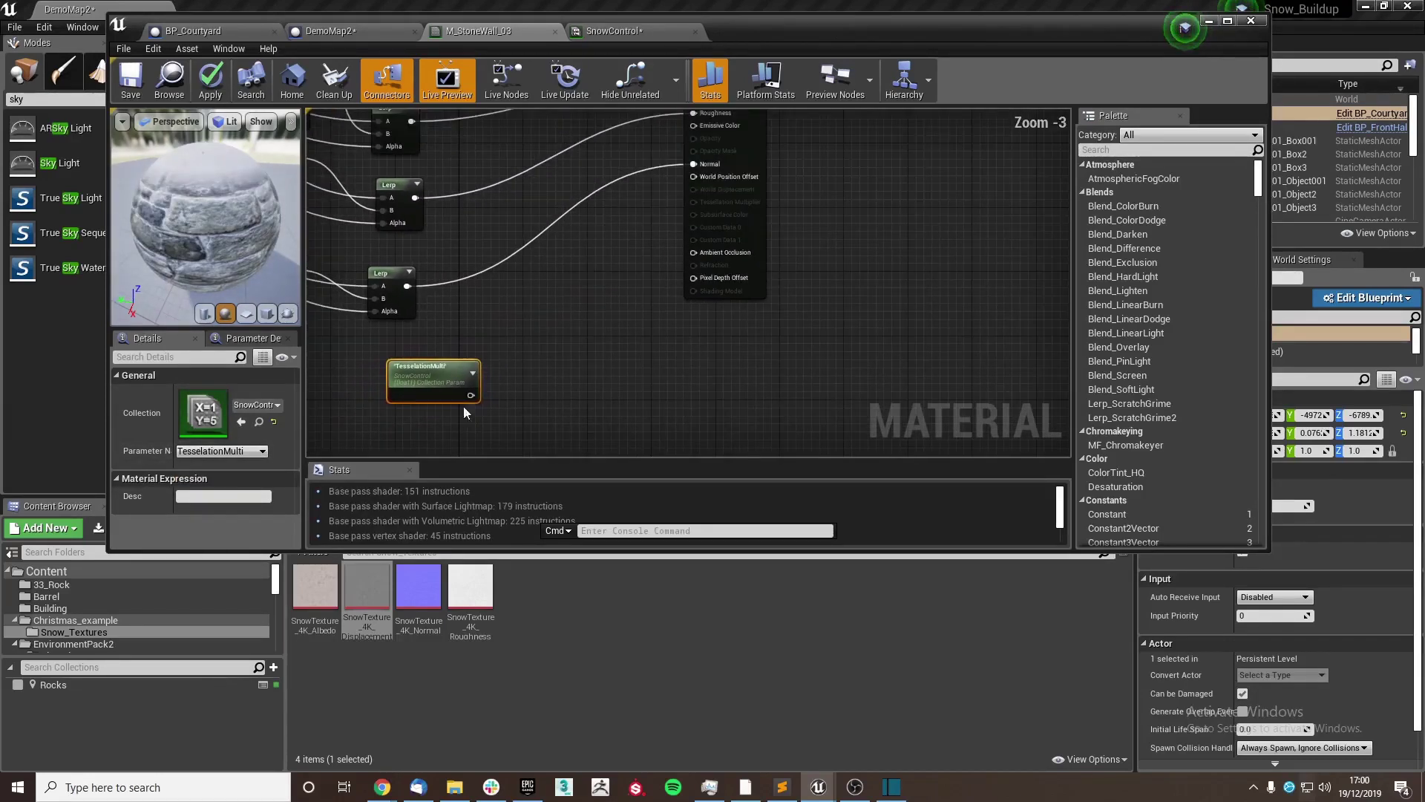
drag(471, 395, 721, 206)
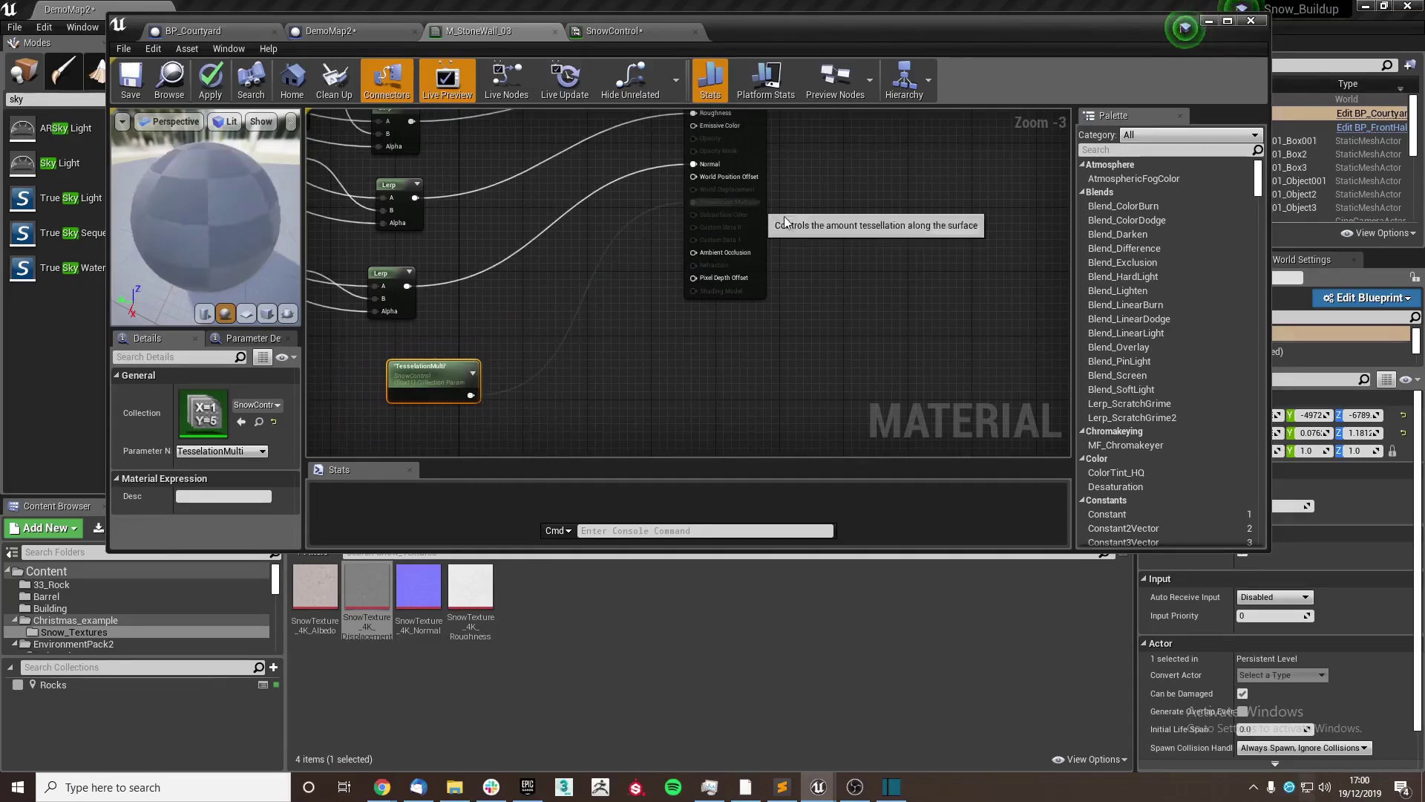
- Set the M_StoneWall_03 material's D3D11 tessellation mode to Flat Tessellation
right_drag(785, 221, 744, 338)
click(688, 173)
scroll(274, 461, down, 15)
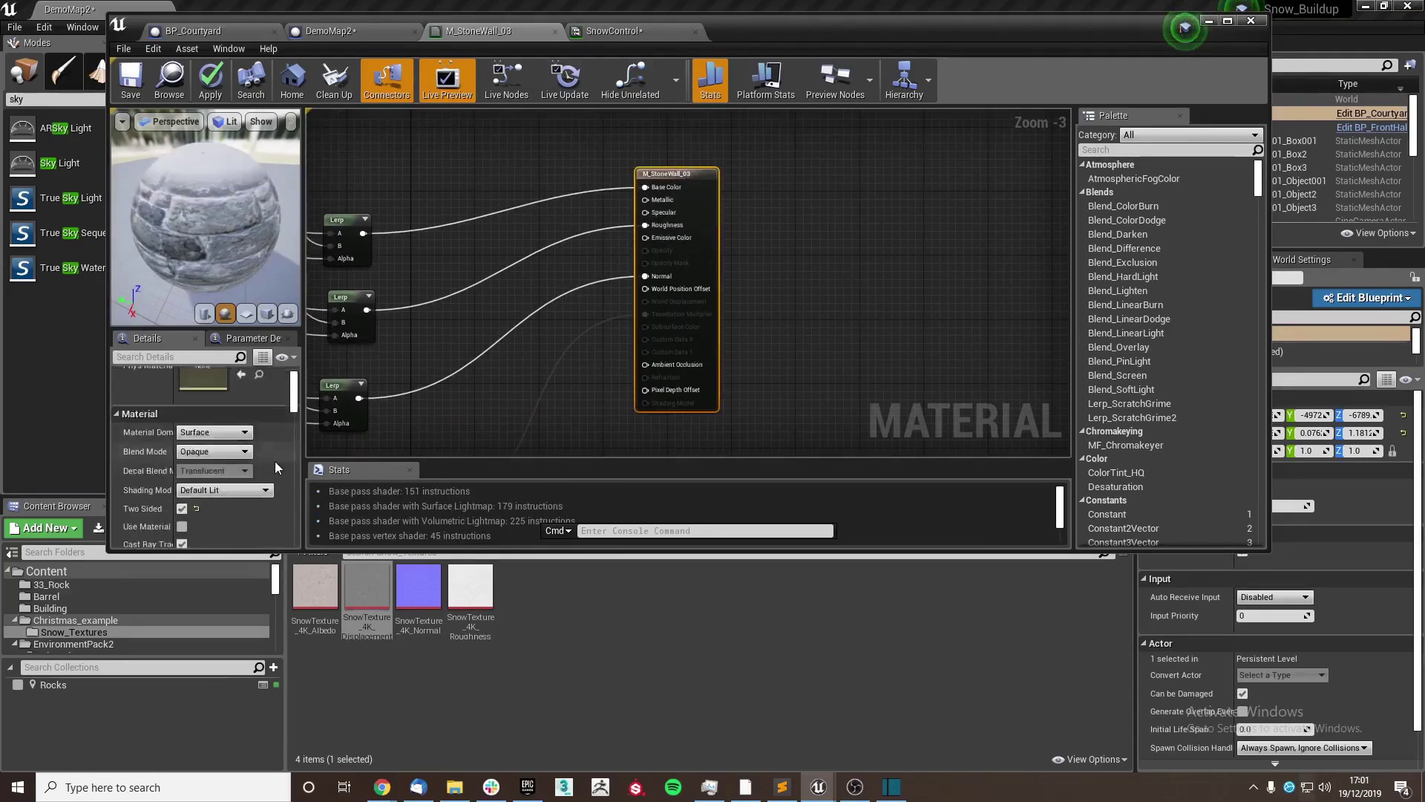
scroll(275, 465, down, 8)
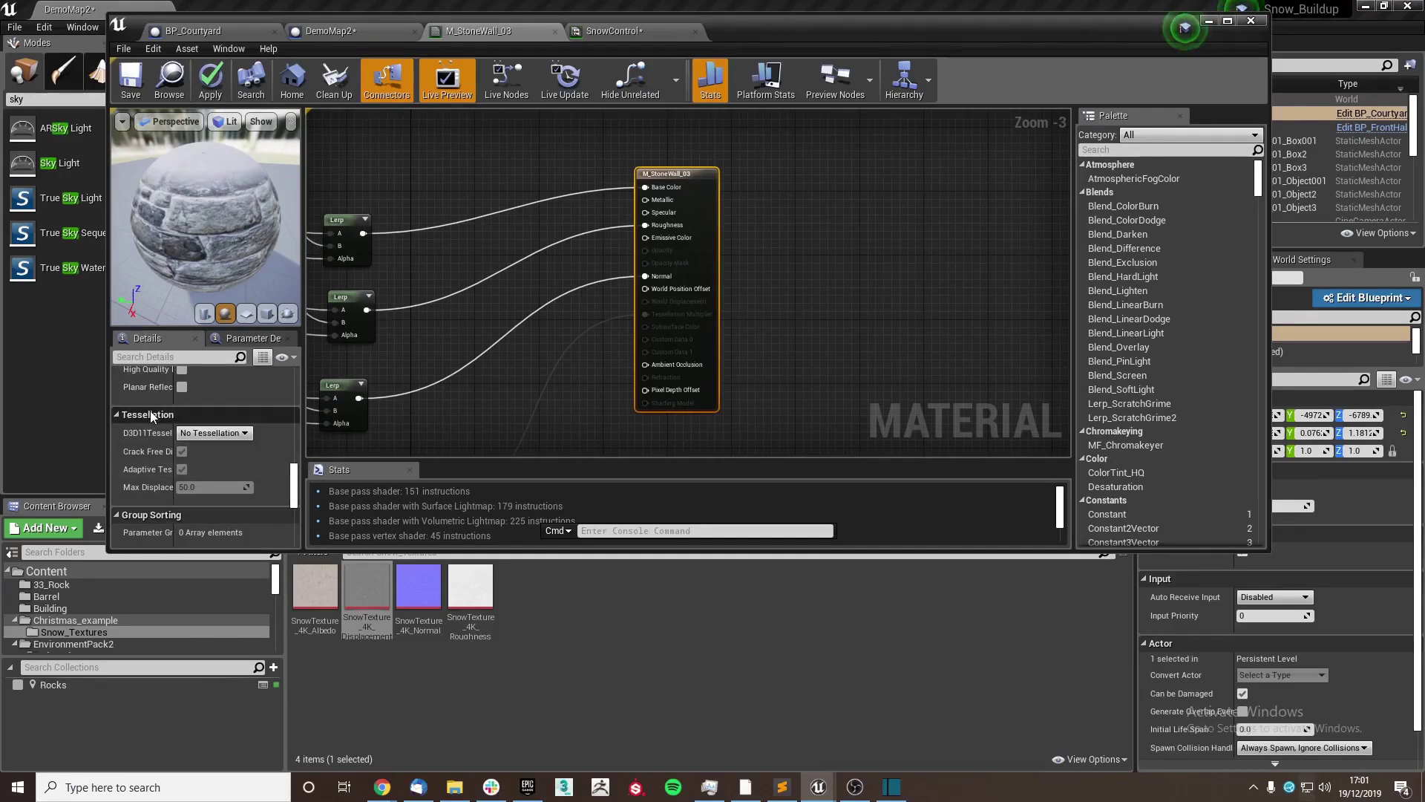
click(198, 434)
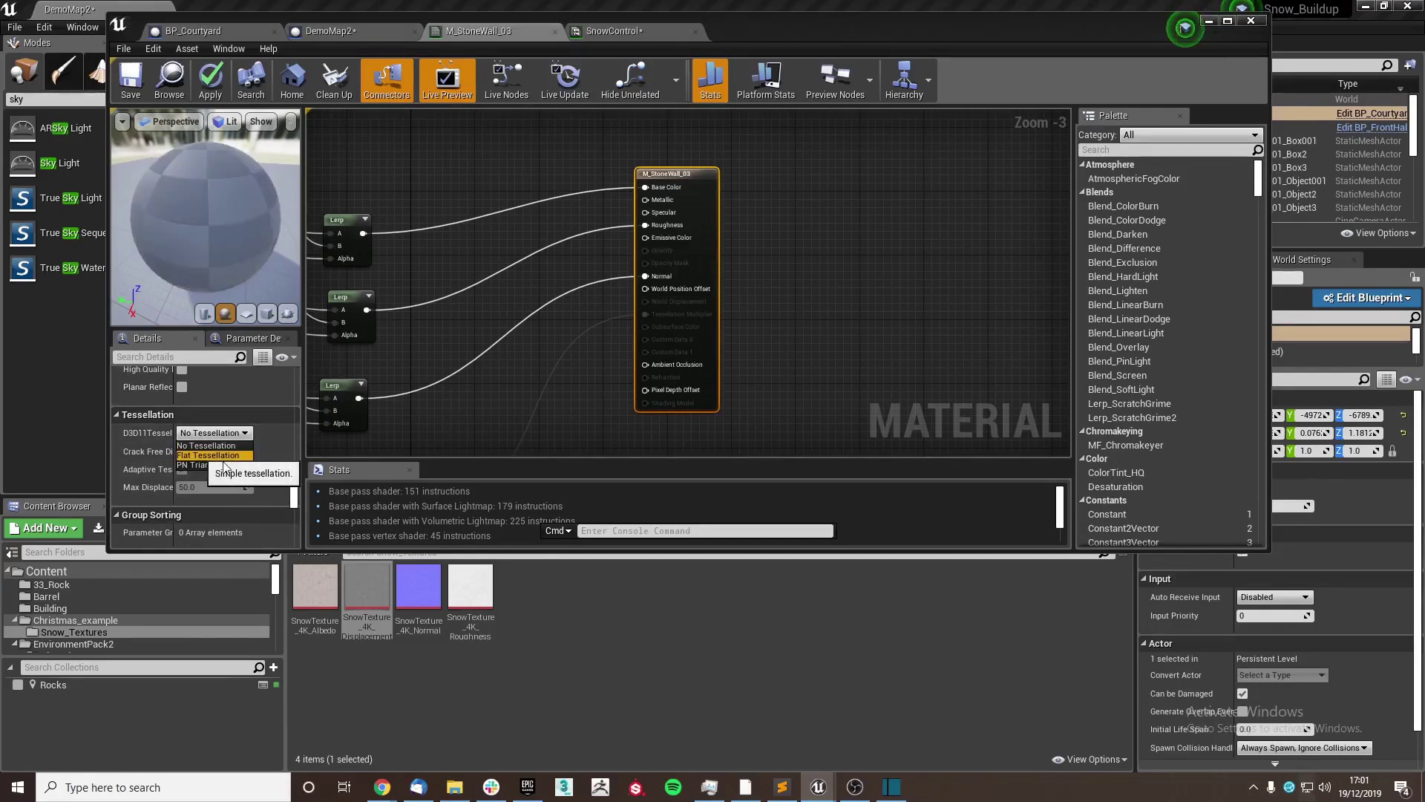
click(216, 465)
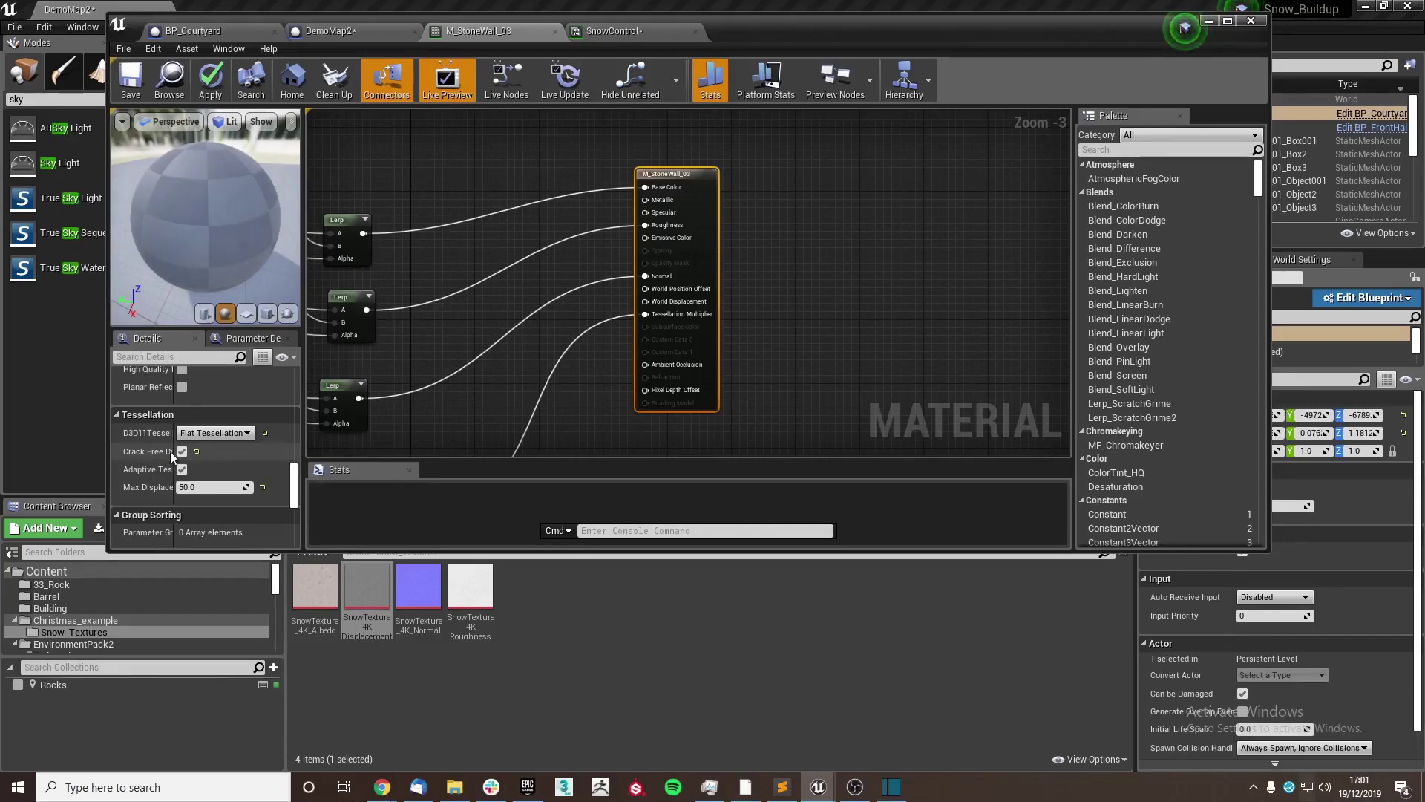
scroll(294, 480, down, 1)
scroll(294, 480, down, 1)
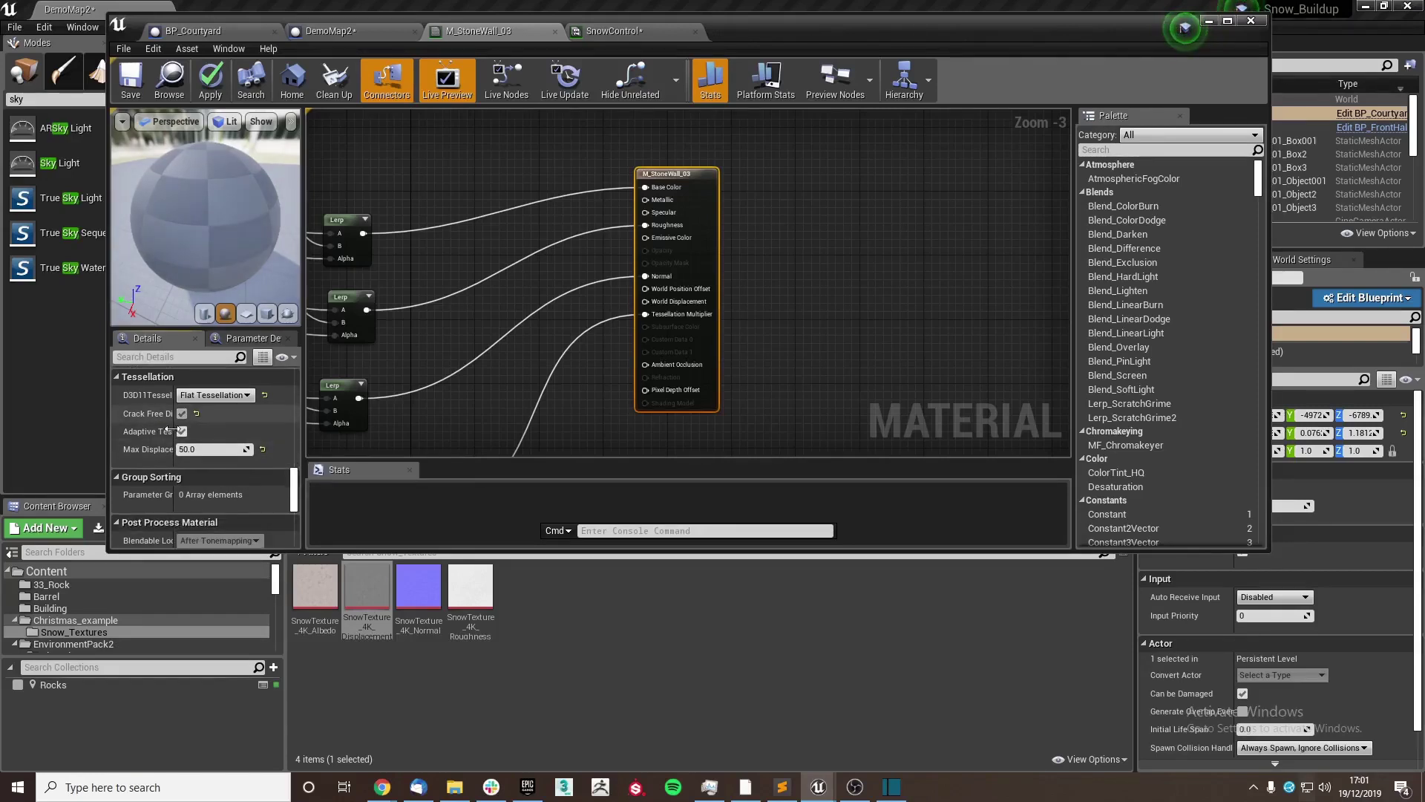
click(195, 449)
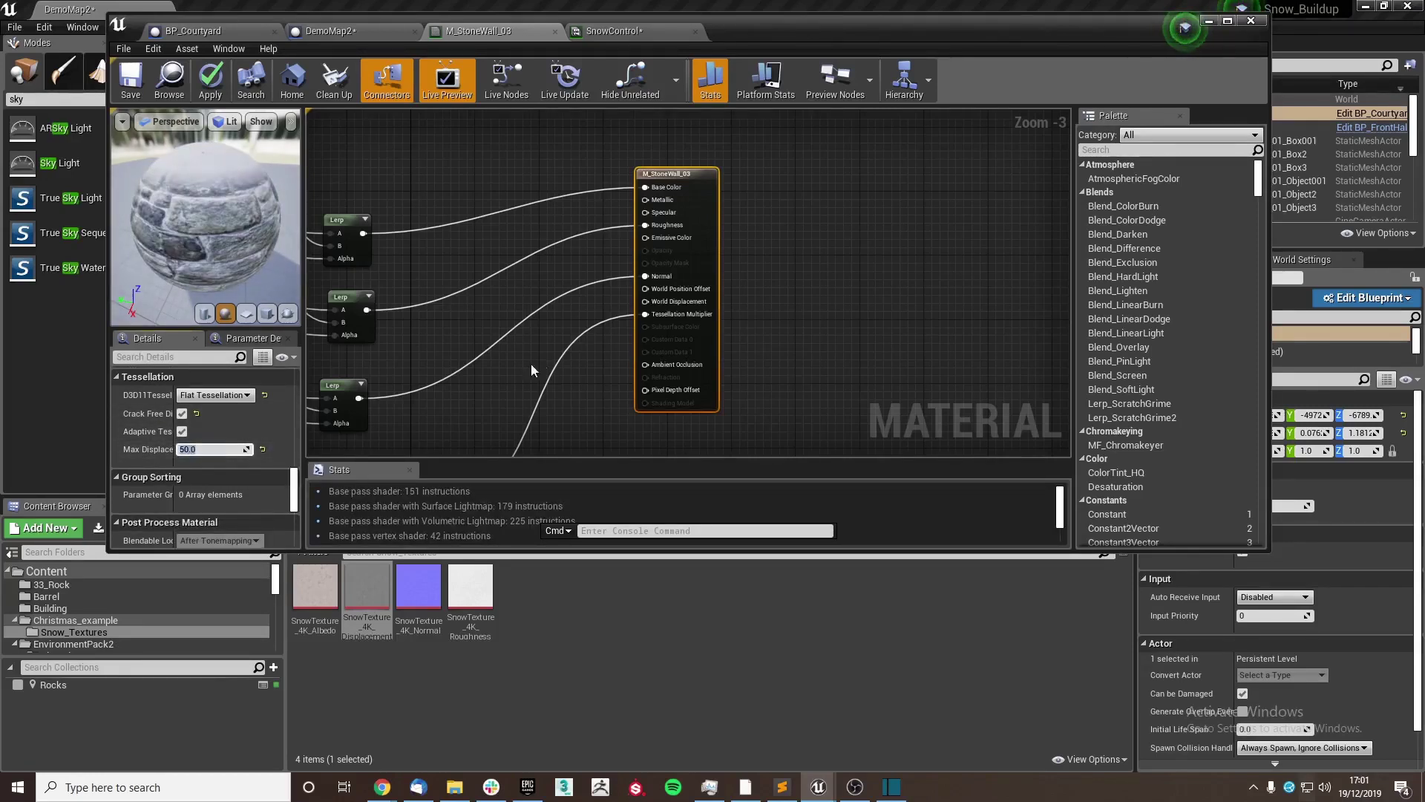
- Move the TesselationMulti parameter node directly beneath the snow normal texture sample
right_drag(532, 364, 652, 283)
scroll(629, 292, down, 1)
right_drag(793, 194, 769, 225)
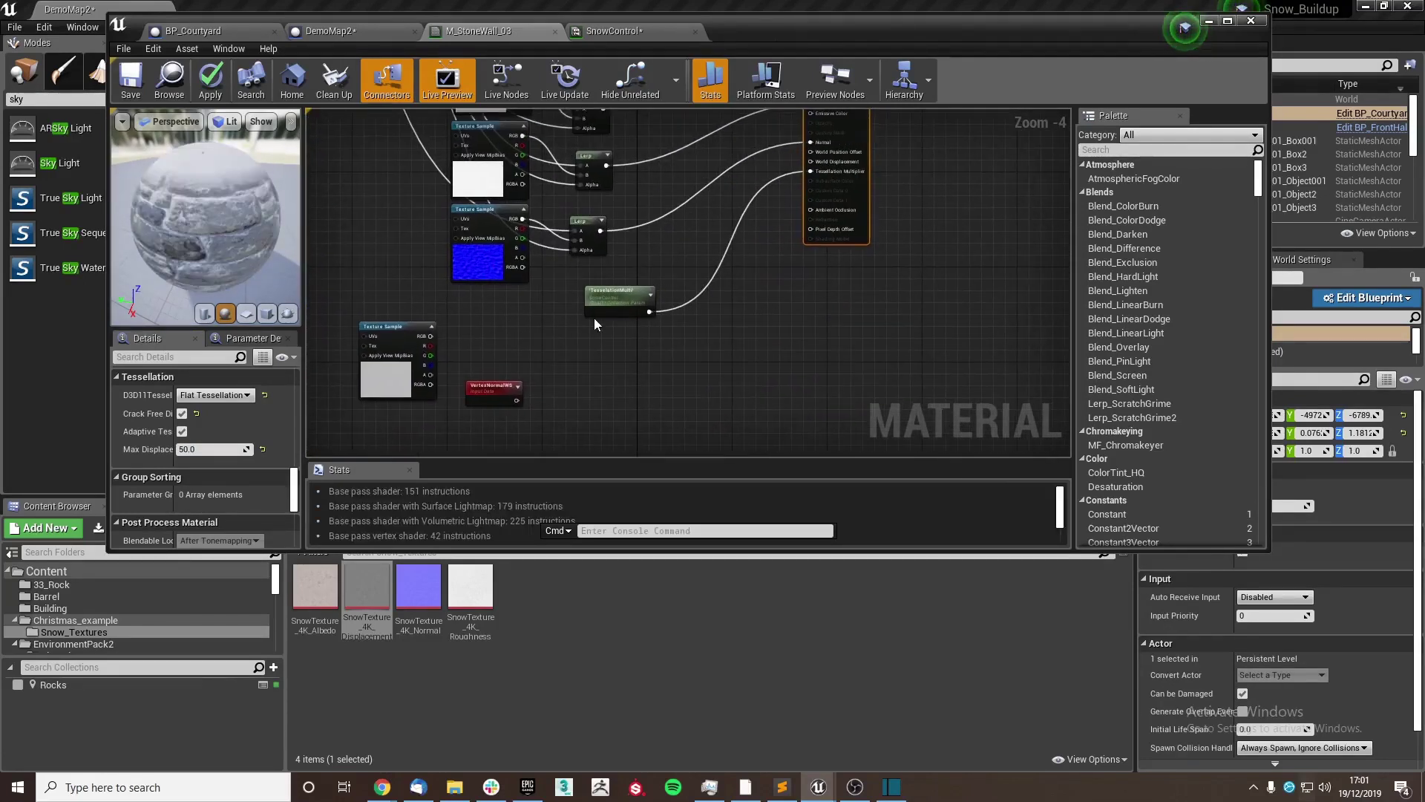
drag(614, 300, 479, 304)
right_drag(708, 240, 601, 297)
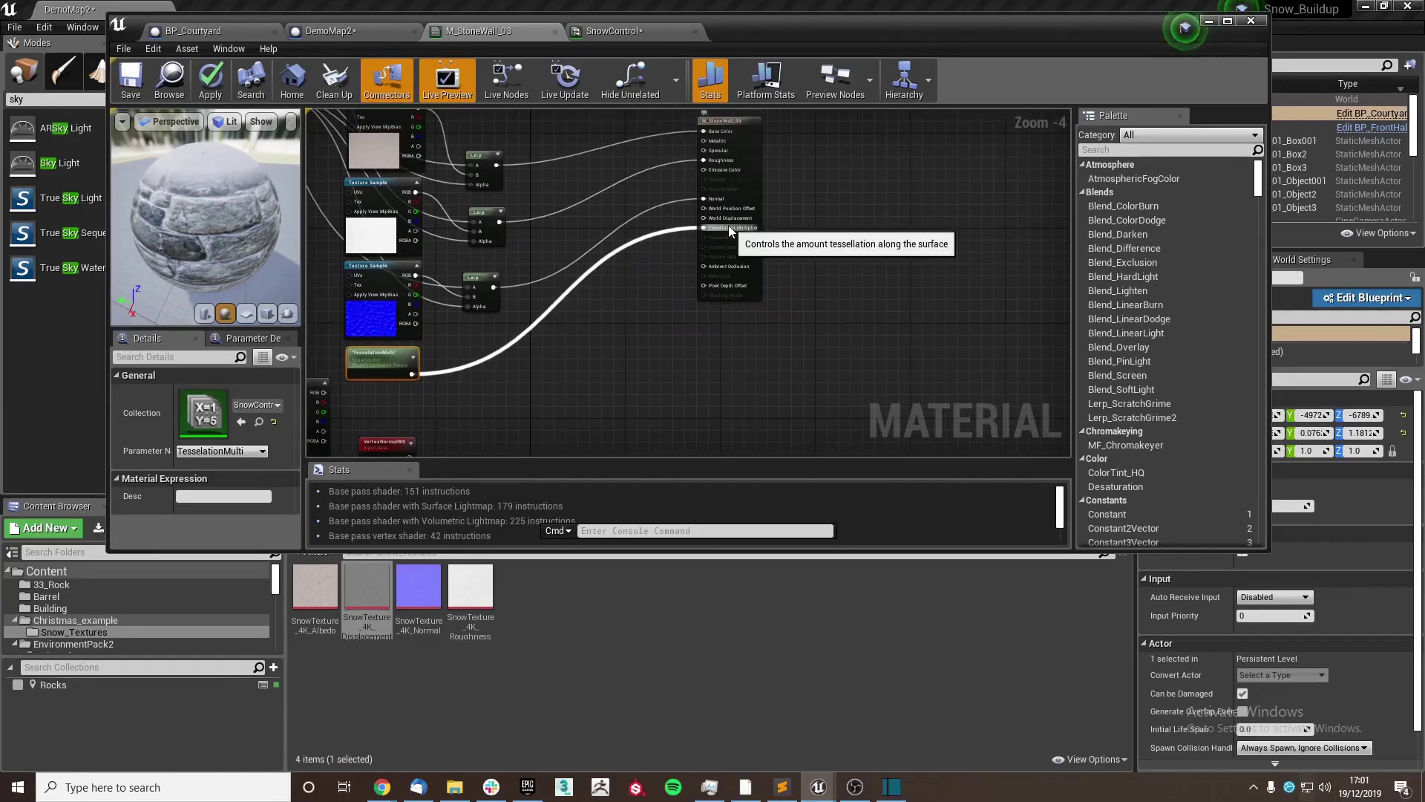
right_drag(464, 424, 610, 275)
drag(429, 279, 430, 282)
- Duplicate the TesselationMulti parameter node and place the copy below the snow displacement texture sample
click(430, 367)
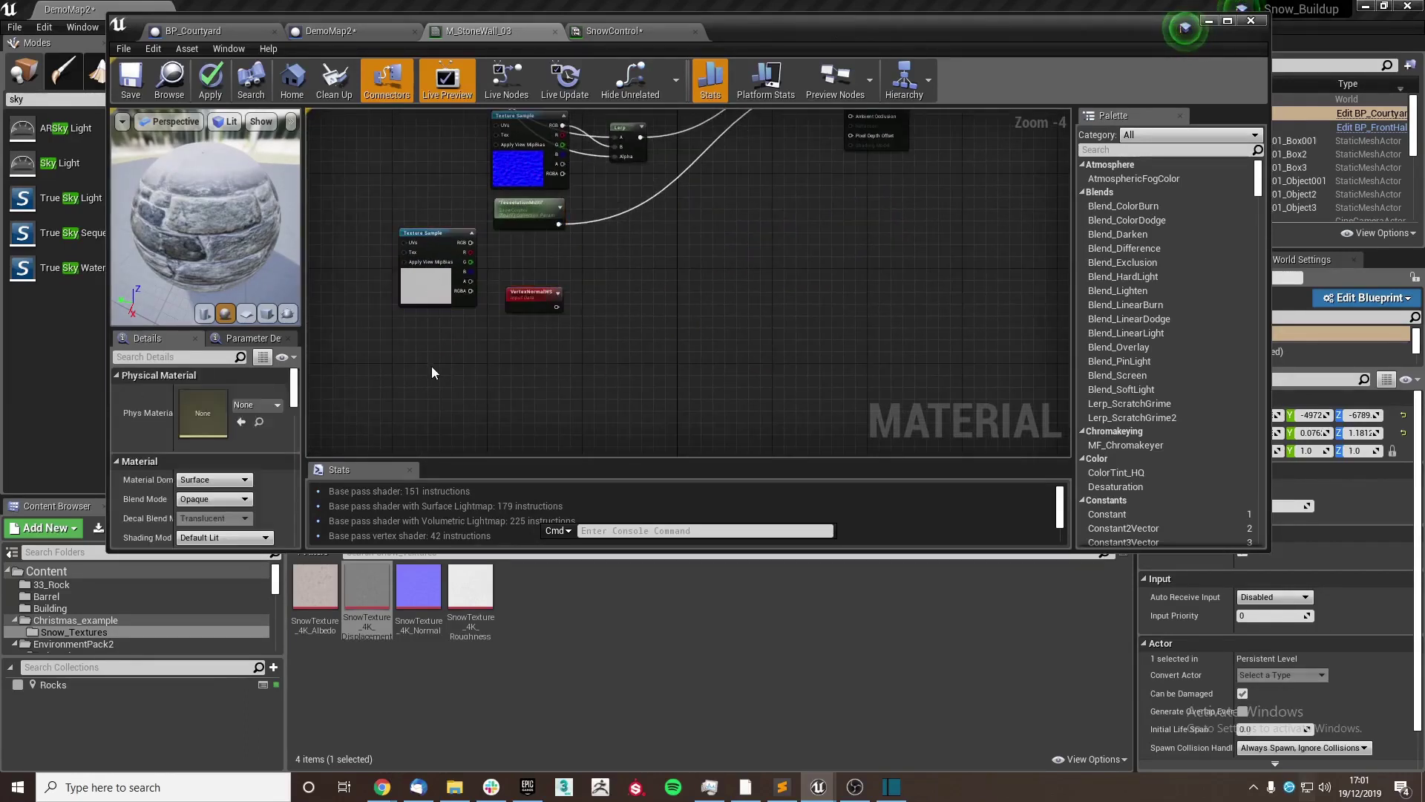
click(520, 206)
key(ctrl+c)
key(ctrl+v)
drag(438, 334, 398, 334)
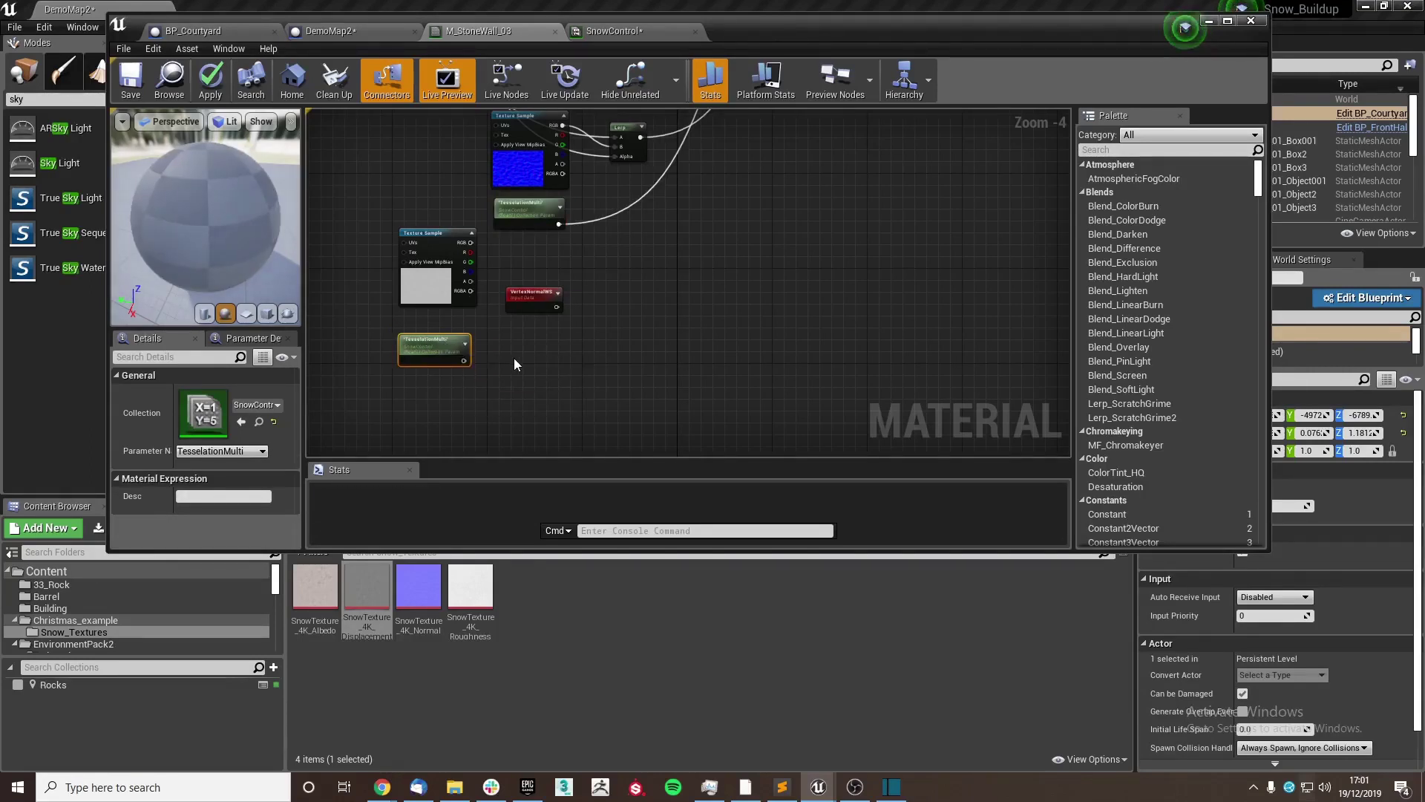
- Add a Multiply node combining the snow displacement texture's RGB output with the duplicated collection parameter
key(m)
click(512, 351)
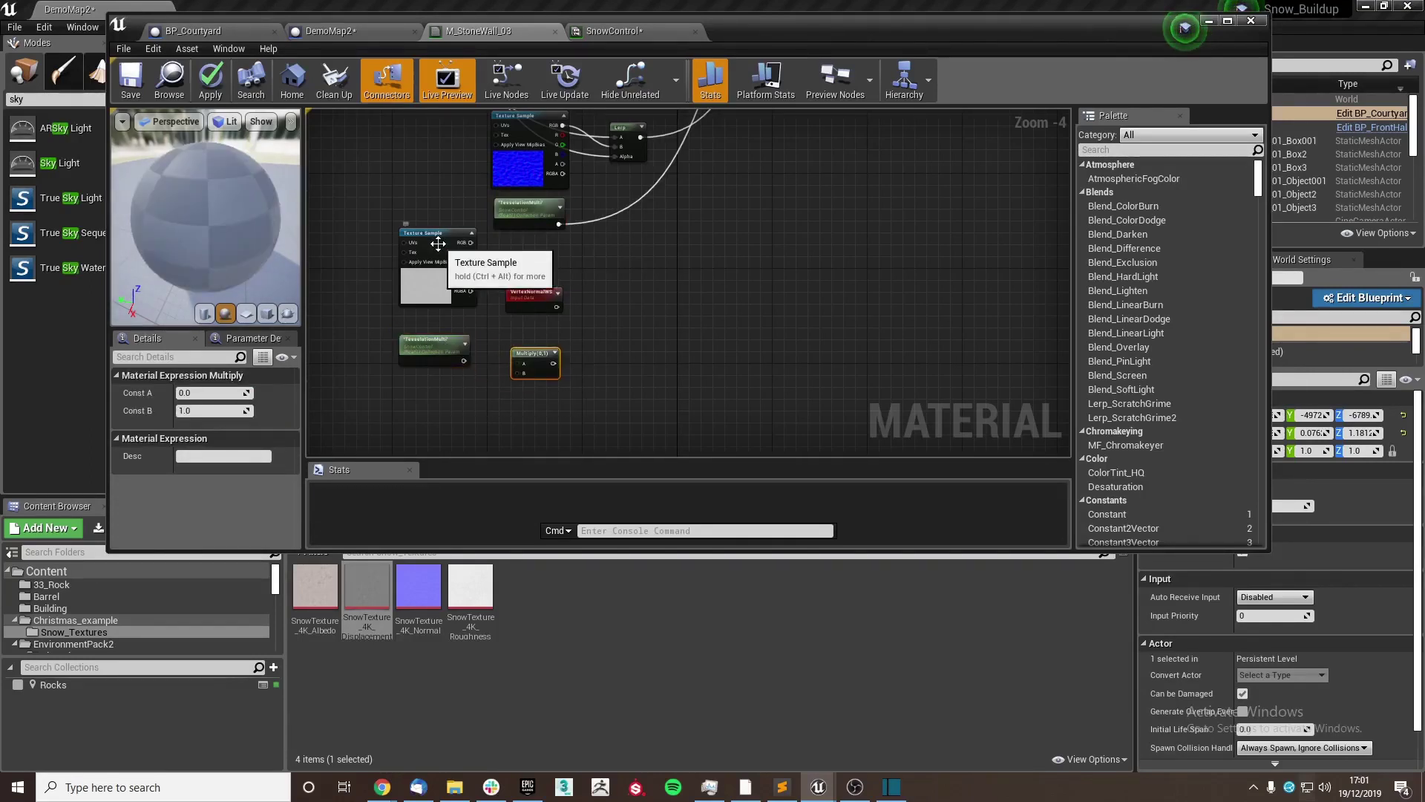
drag(444, 237, 523, 372)
- Switch the duplicated collection parameter feeding the Multiply to DisplacementModifyer
click(435, 346)
click(221, 450)
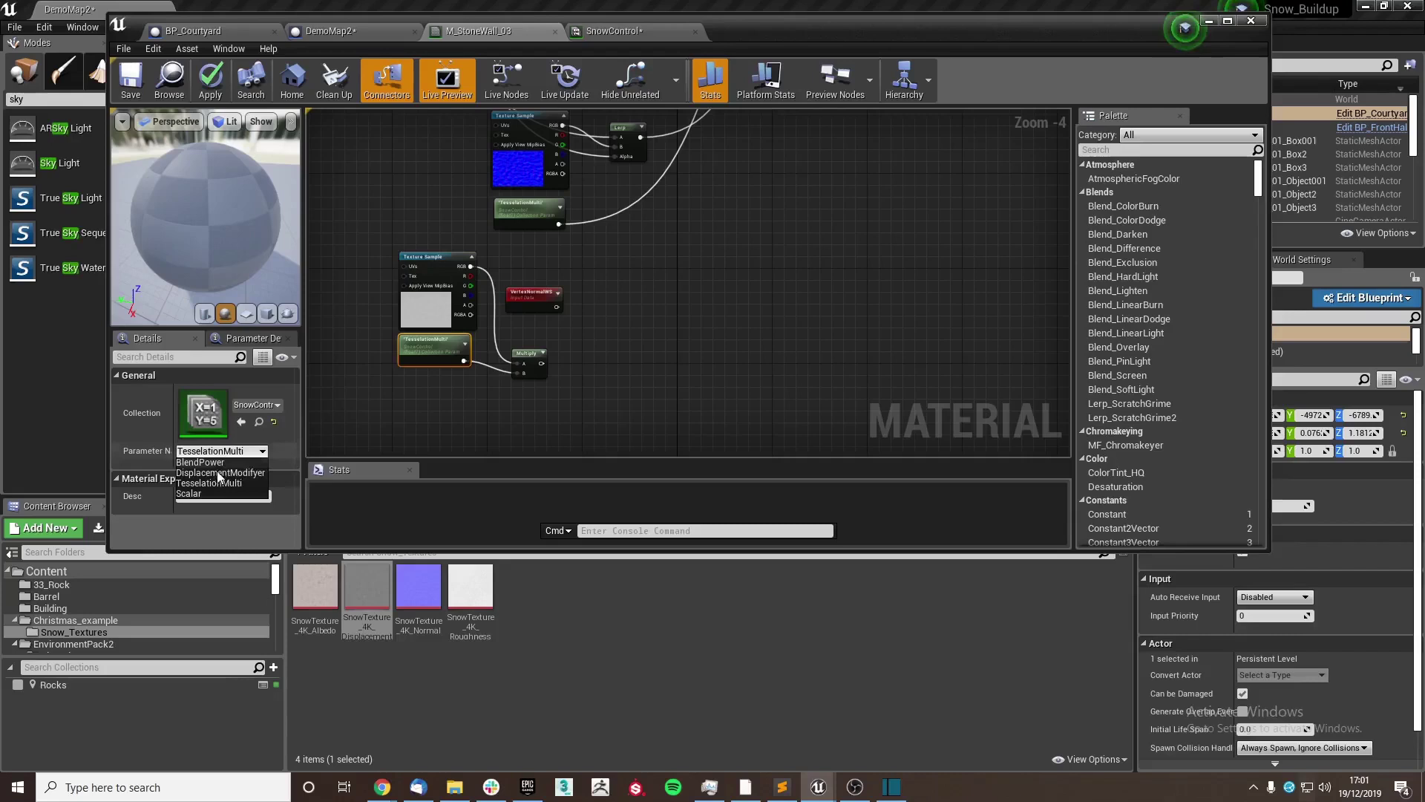
click(221, 473)
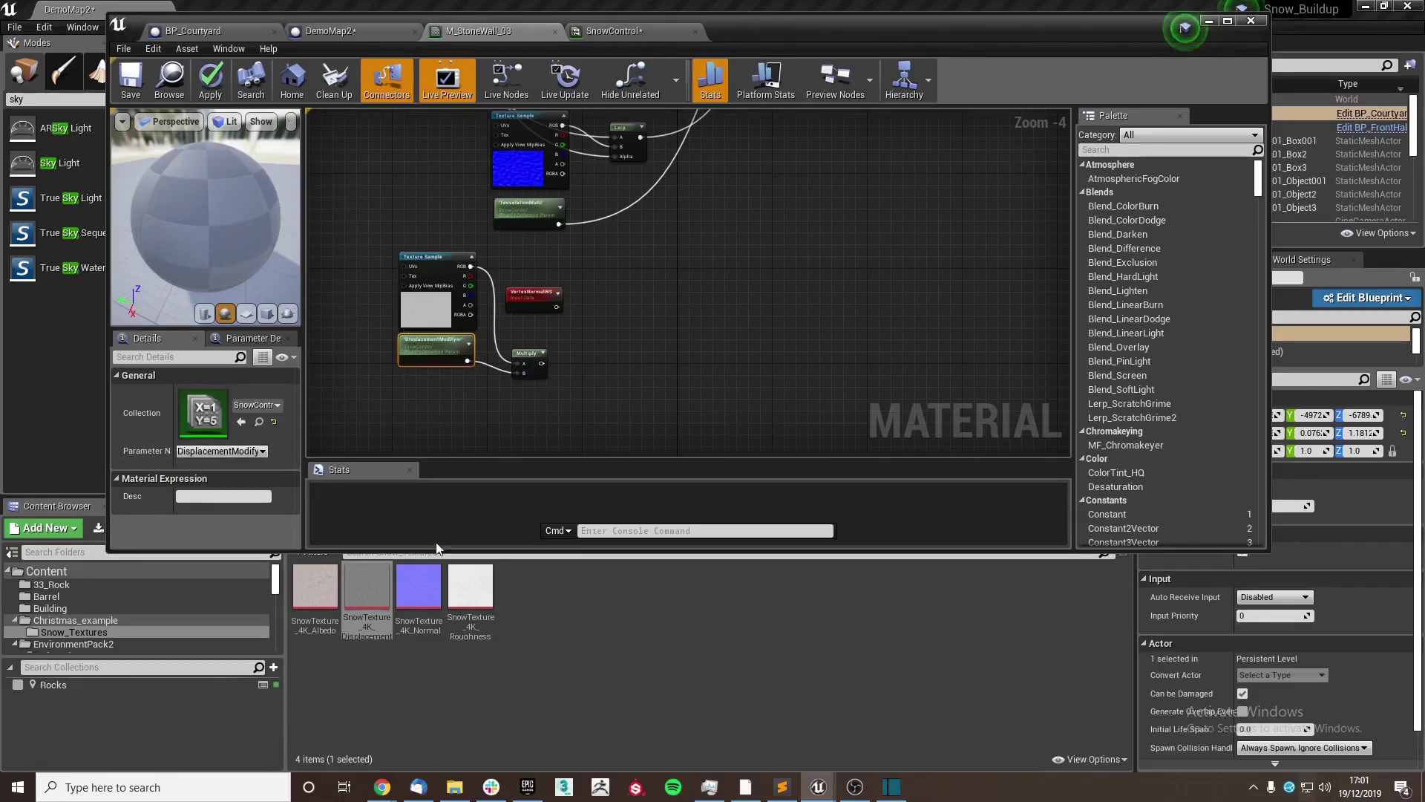
- Multiply the second VertexNormalWS output by the scaled displacement result in a second Multiply node
right_drag(557, 336, 495, 342)
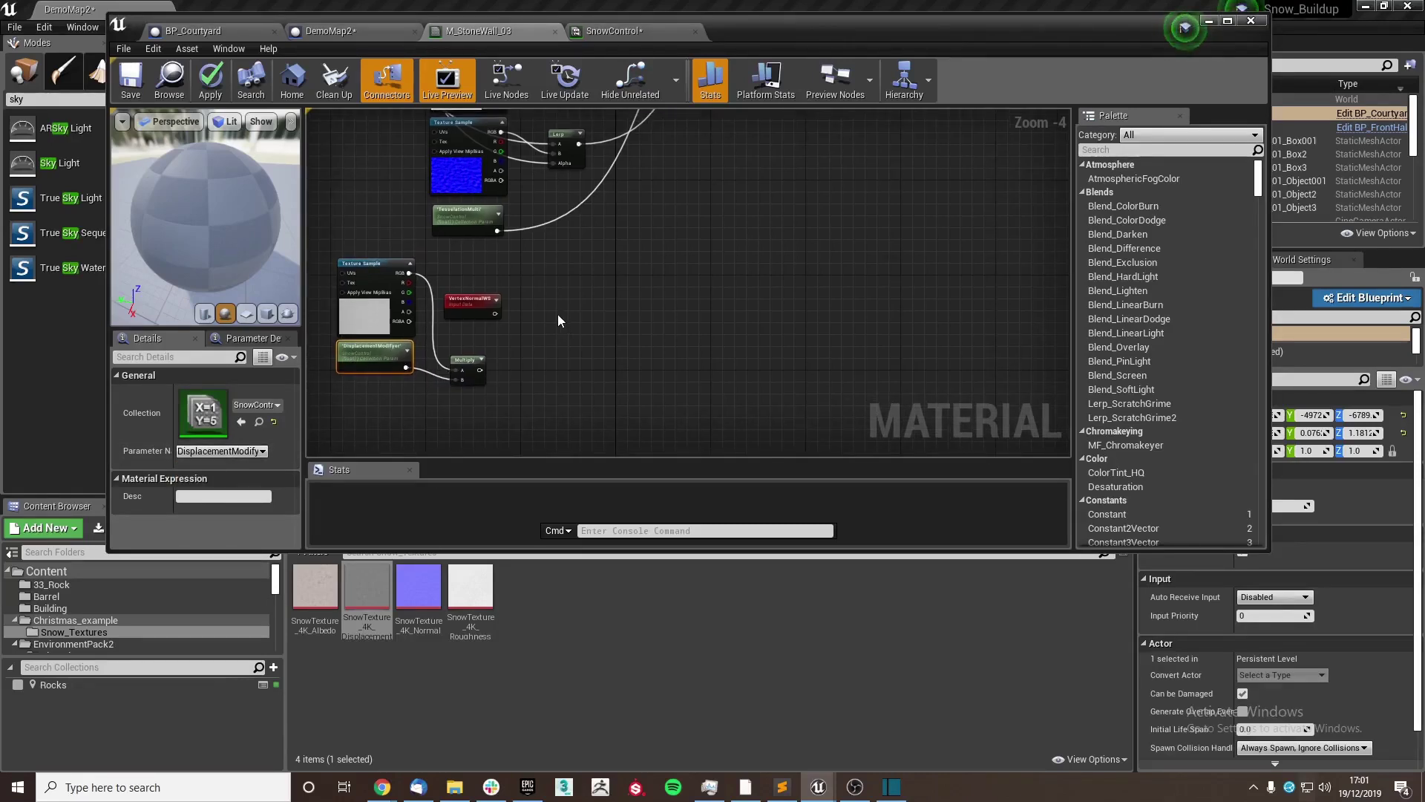
drag(494, 313, 545, 307)
drag(479, 369, 541, 324)
- Add a Lerp node for the displacement and feed the vertex normal Multiply into its B input
right_drag(540, 324, 481, 339)
click(490, 321)
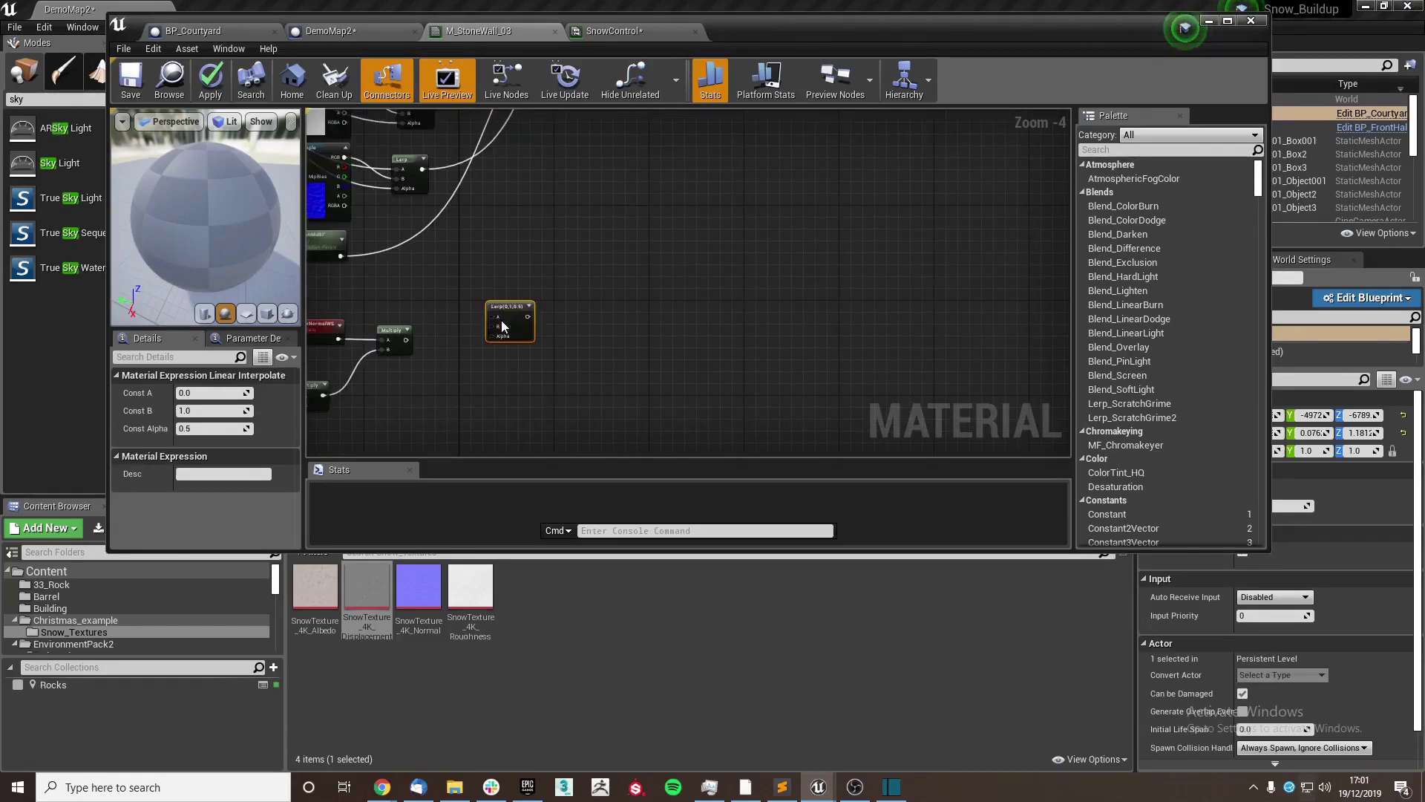
drag(406, 339, 474, 319)
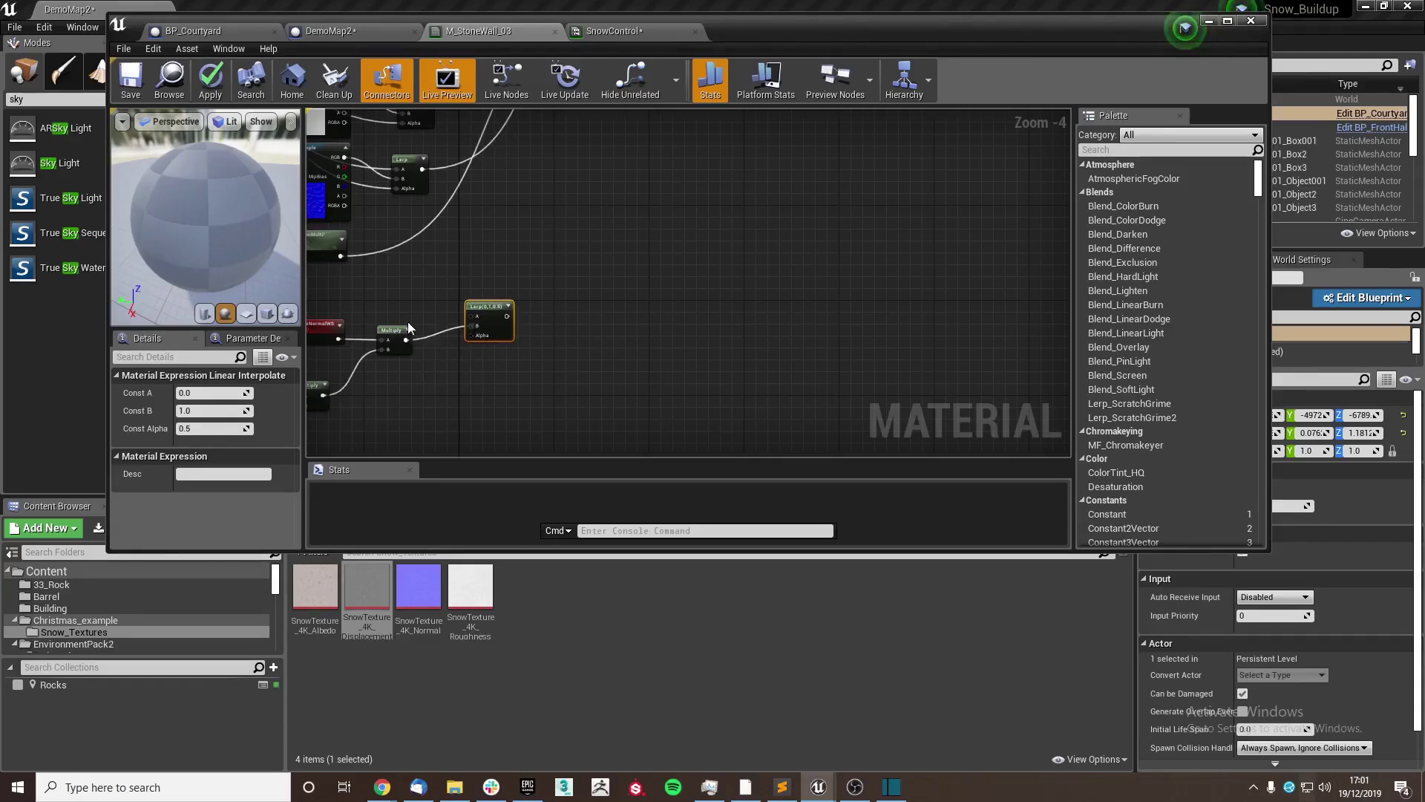
- Add a constant of 0 above the vertex normal Multiply to supply the displacement Lerp's A input
right_drag(408, 322, 519, 320)
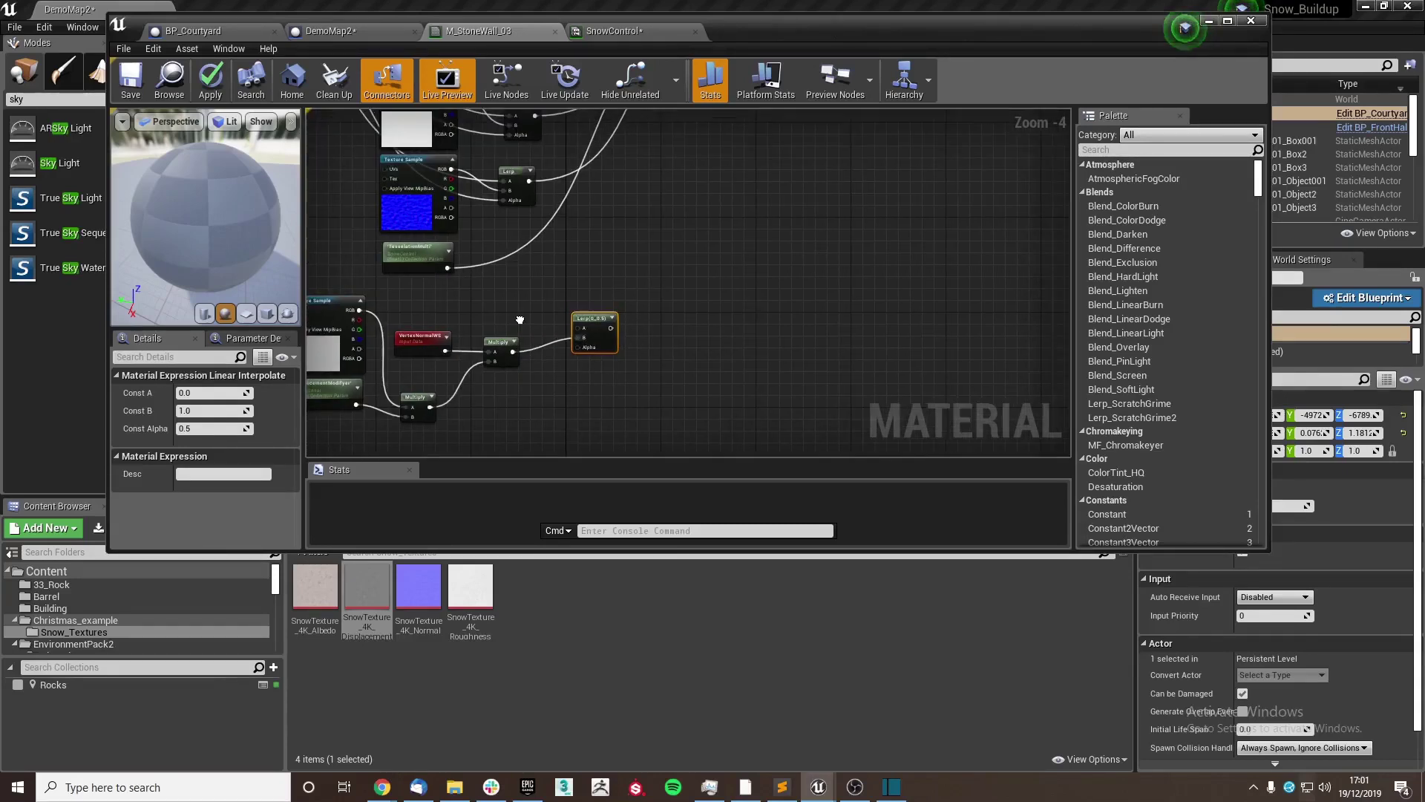
click(519, 313)
drag(530, 328, 502, 321)
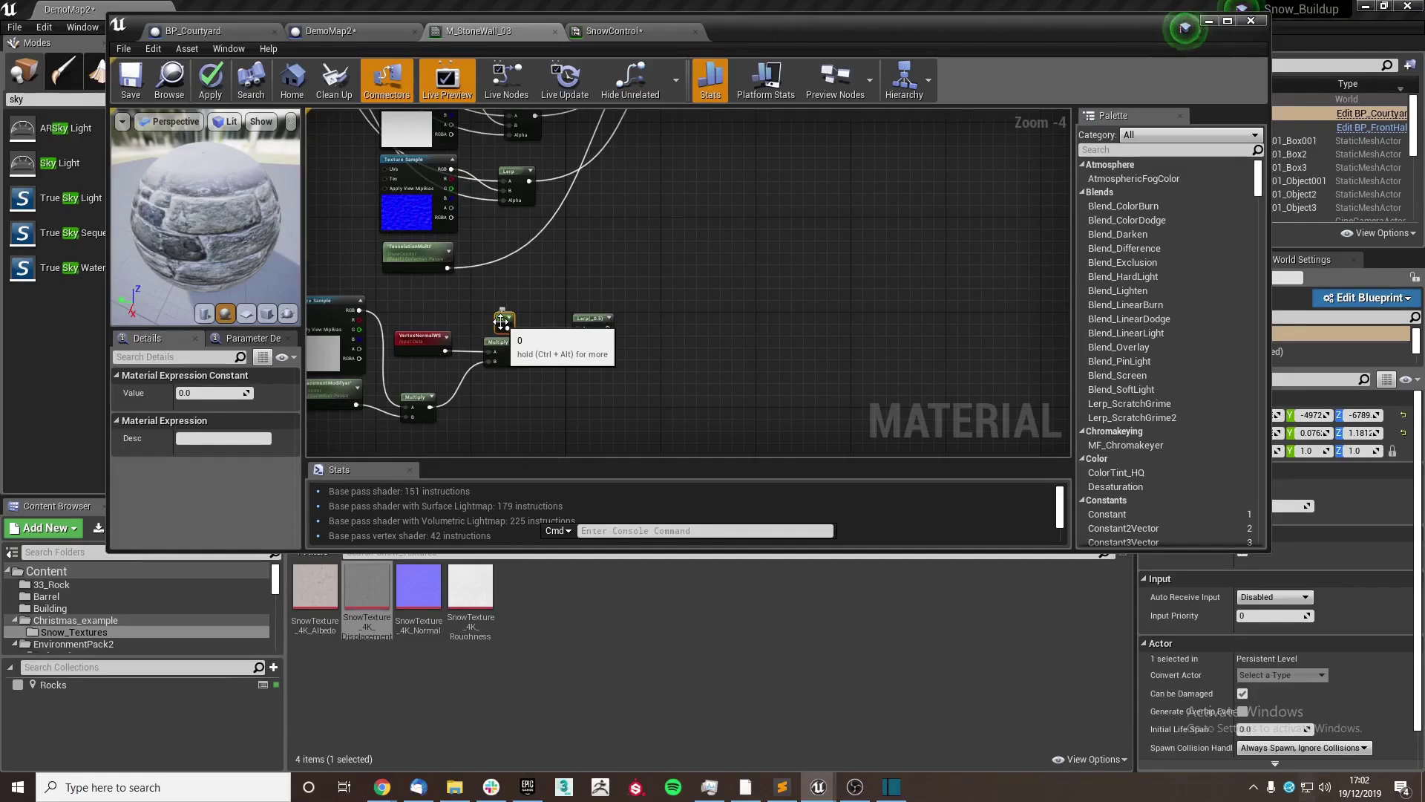
- Connect the Mask group's output to the displacement Lerp's Alpha, and the Lerp's output to the material's World Displacement
right_drag(592, 288, 698, 362)
scroll(698, 361, down, 1)
right_drag(452, 131, 462, 225)
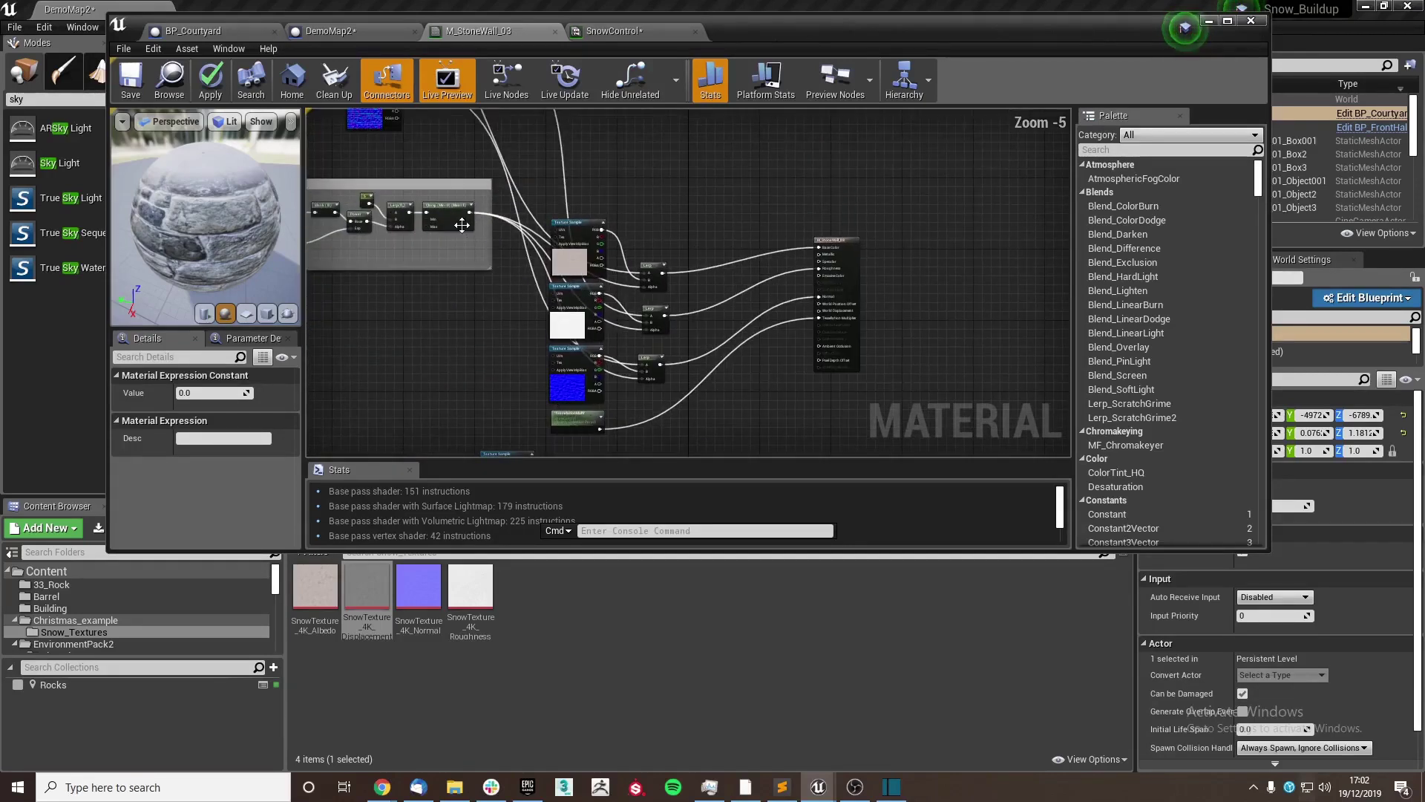
scroll(468, 214, up, 1)
drag(470, 212, 776, 356)
right_drag(821, 326, 468, 370)
drag(448, 380, 595, 163)
- Apply the changes to the M_StoneWall_03 material and save it
scroll(755, 281, down, 3)
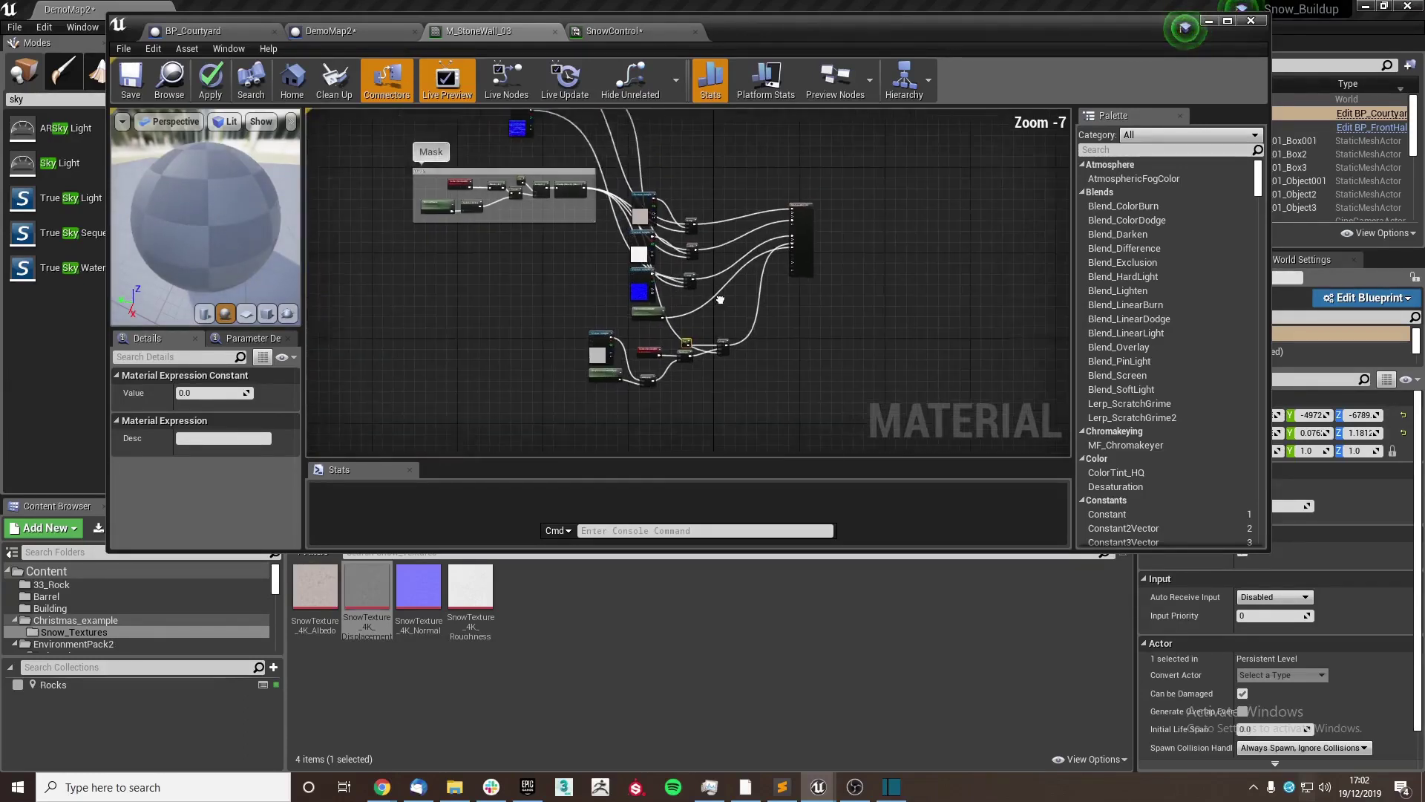
right_drag(720, 300, 661, 363)
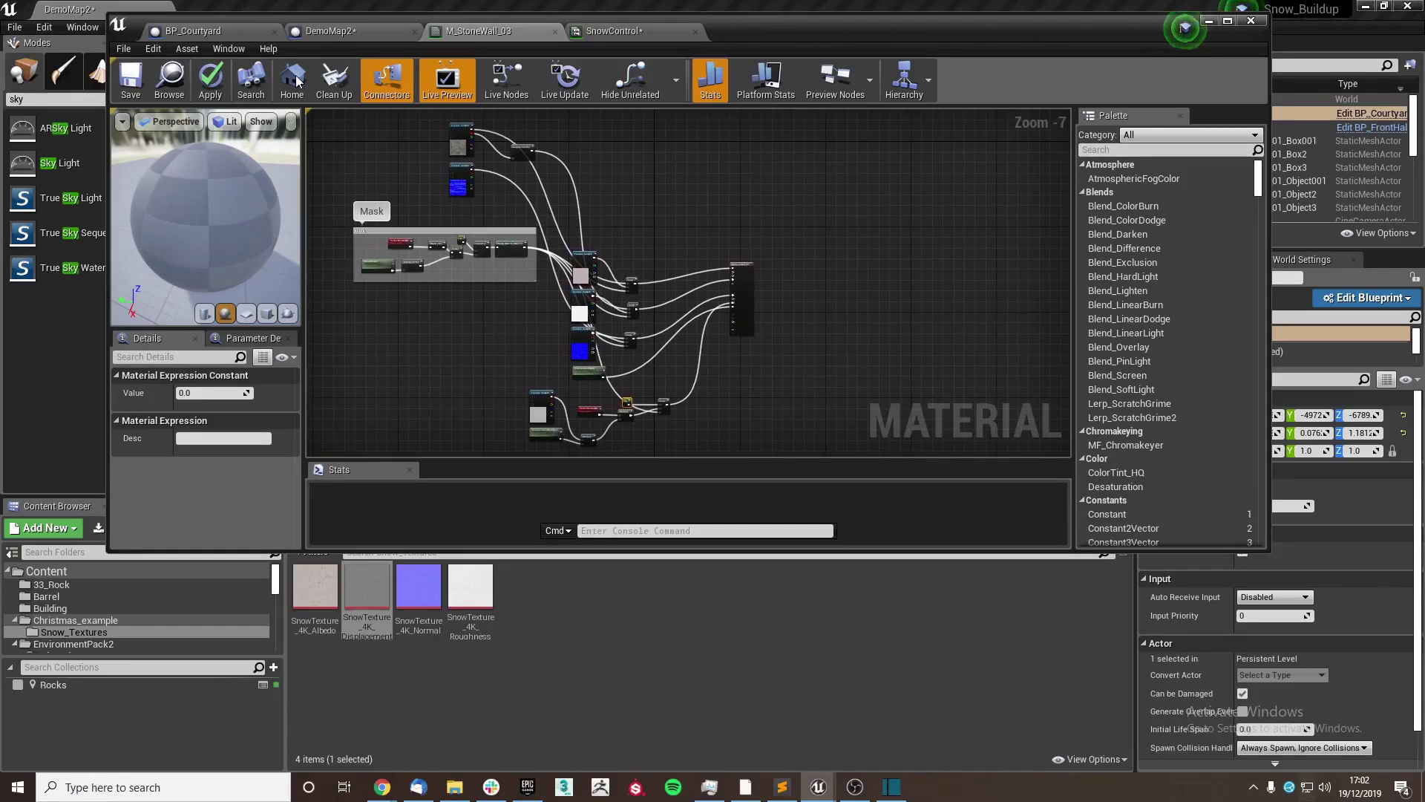
click(206, 95)
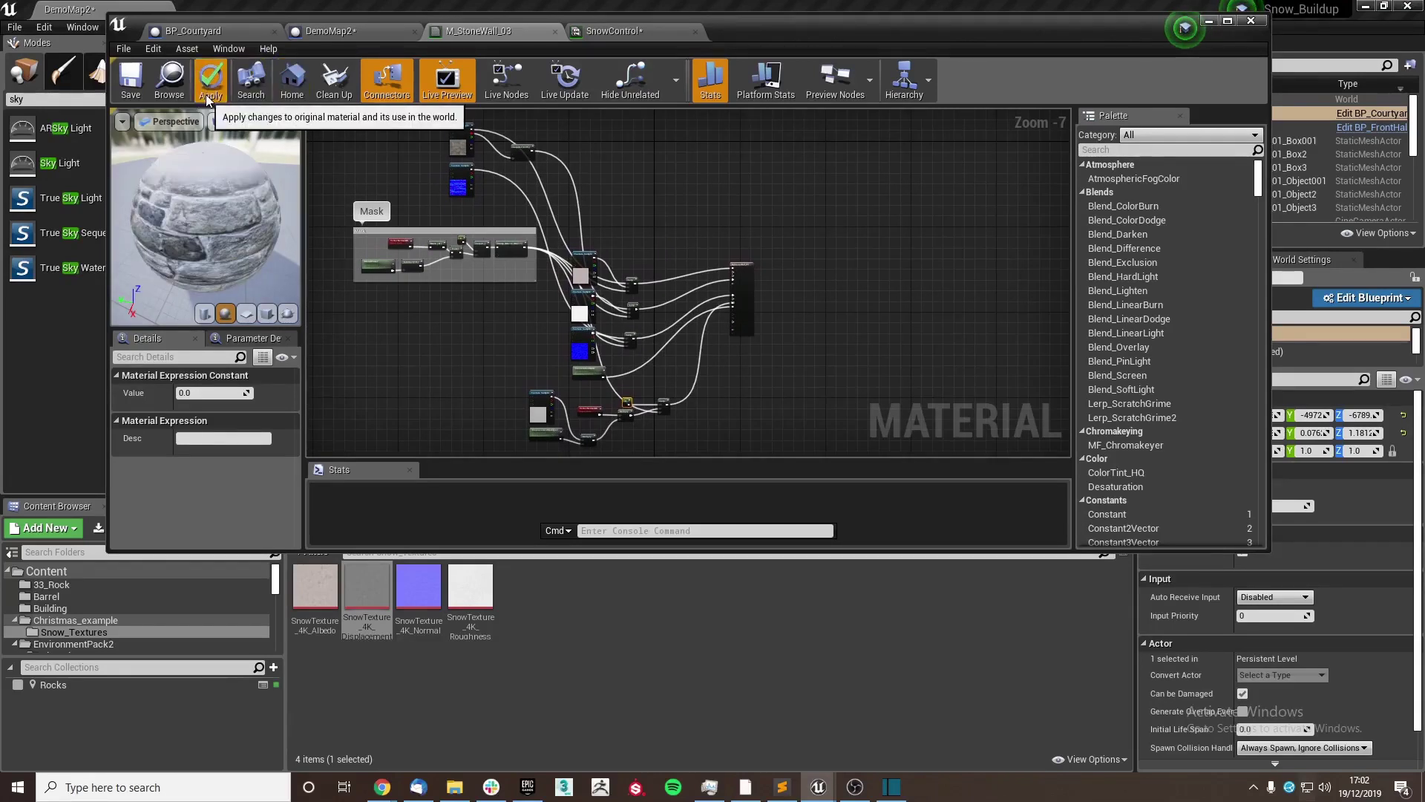
click(127, 86)
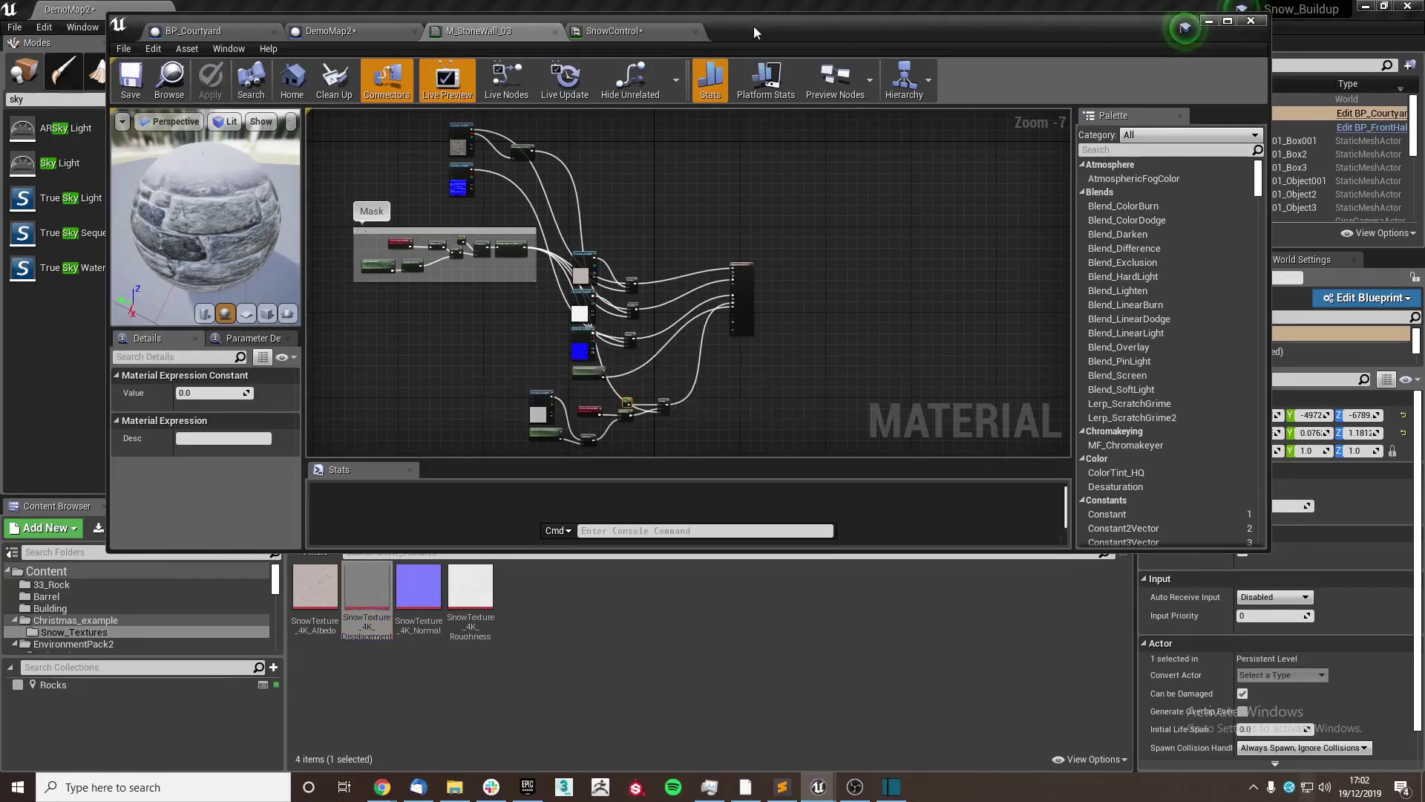
- Move the editor window aside to reveal the level viewport and show the SnowControl parameter collection
drag(754, 25, 1078, 195)
drag(685, 189, 1063, 175)
click(1303, 184)
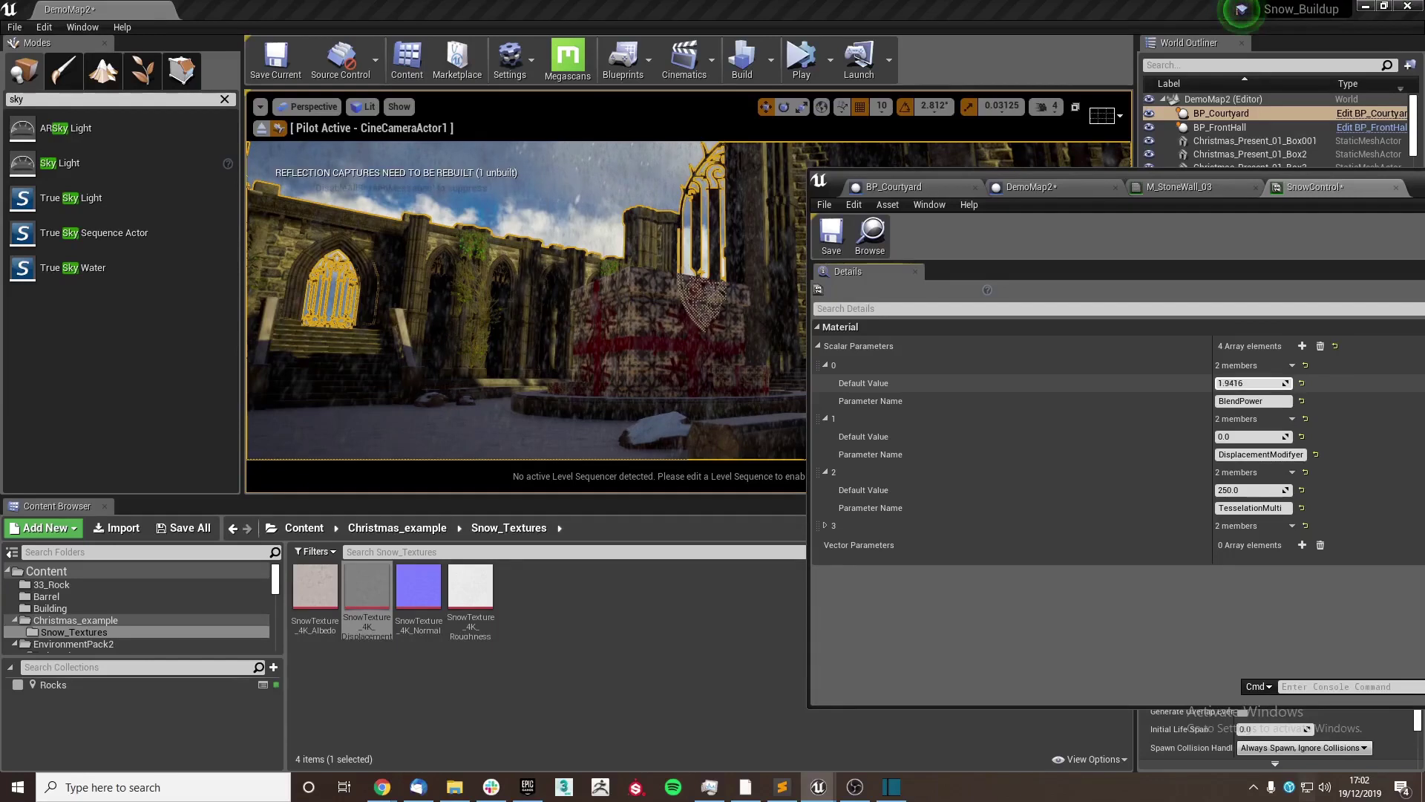
- Try the snow build-up with BlendPower at about 8.33 and DisplacementModifyer at about 11.85
drag(1238, 383, 1244, 382)
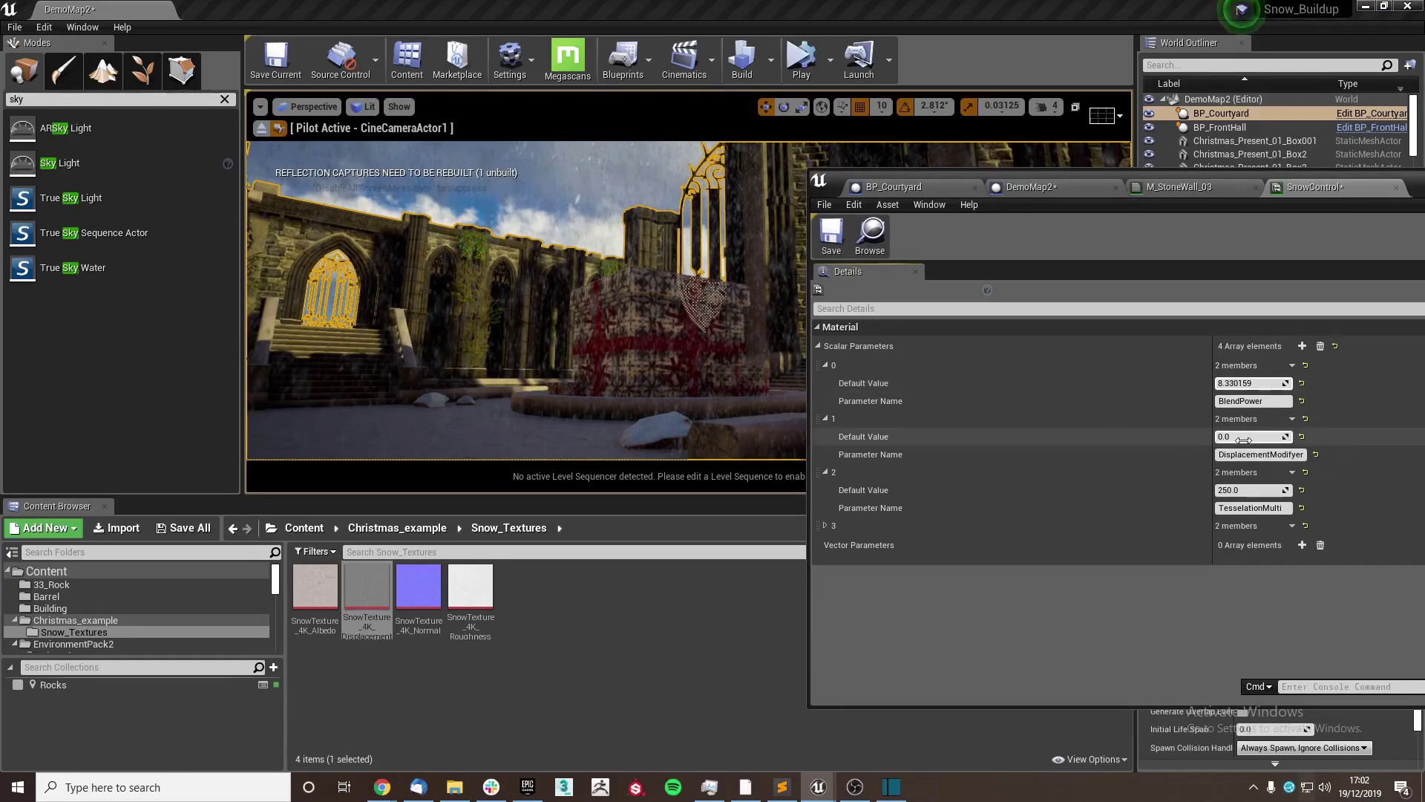
drag(1248, 437, 1256, 436)
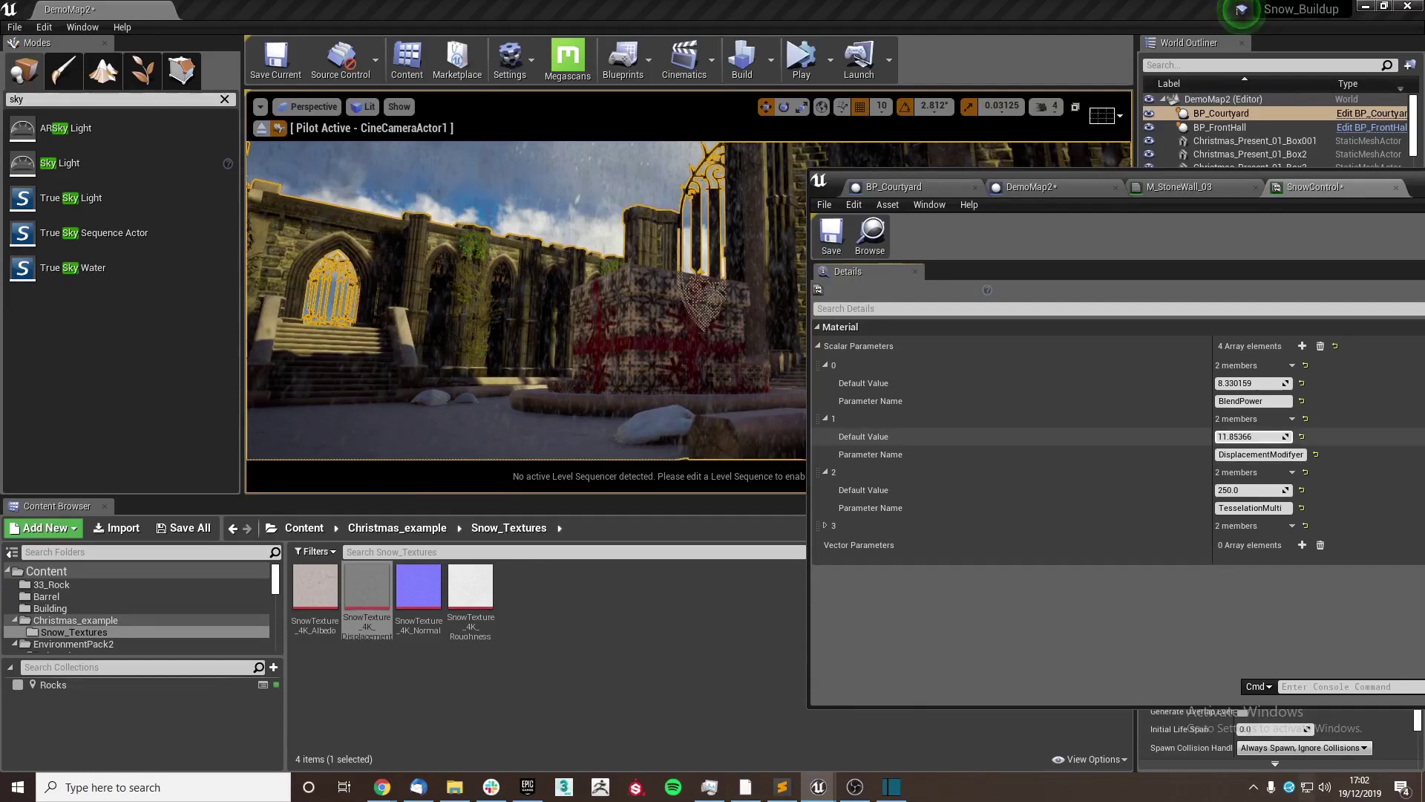
- Reset the DisplacementModifyer and BlendPower default values to 0.0 and save the SnowControl collection
click(1301, 437)
click(1301, 383)
drag(1328, 190, 1133, 186)
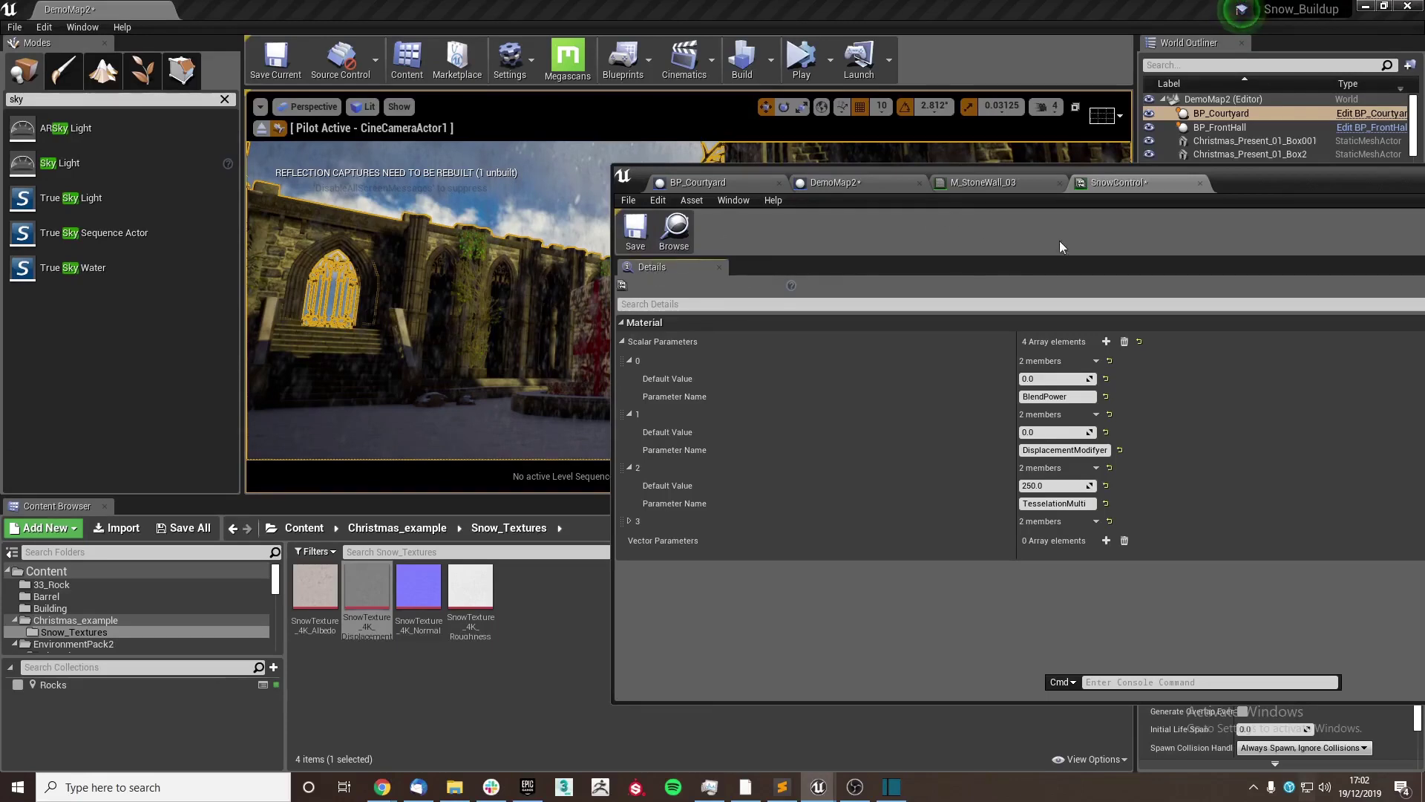
click(635, 229)
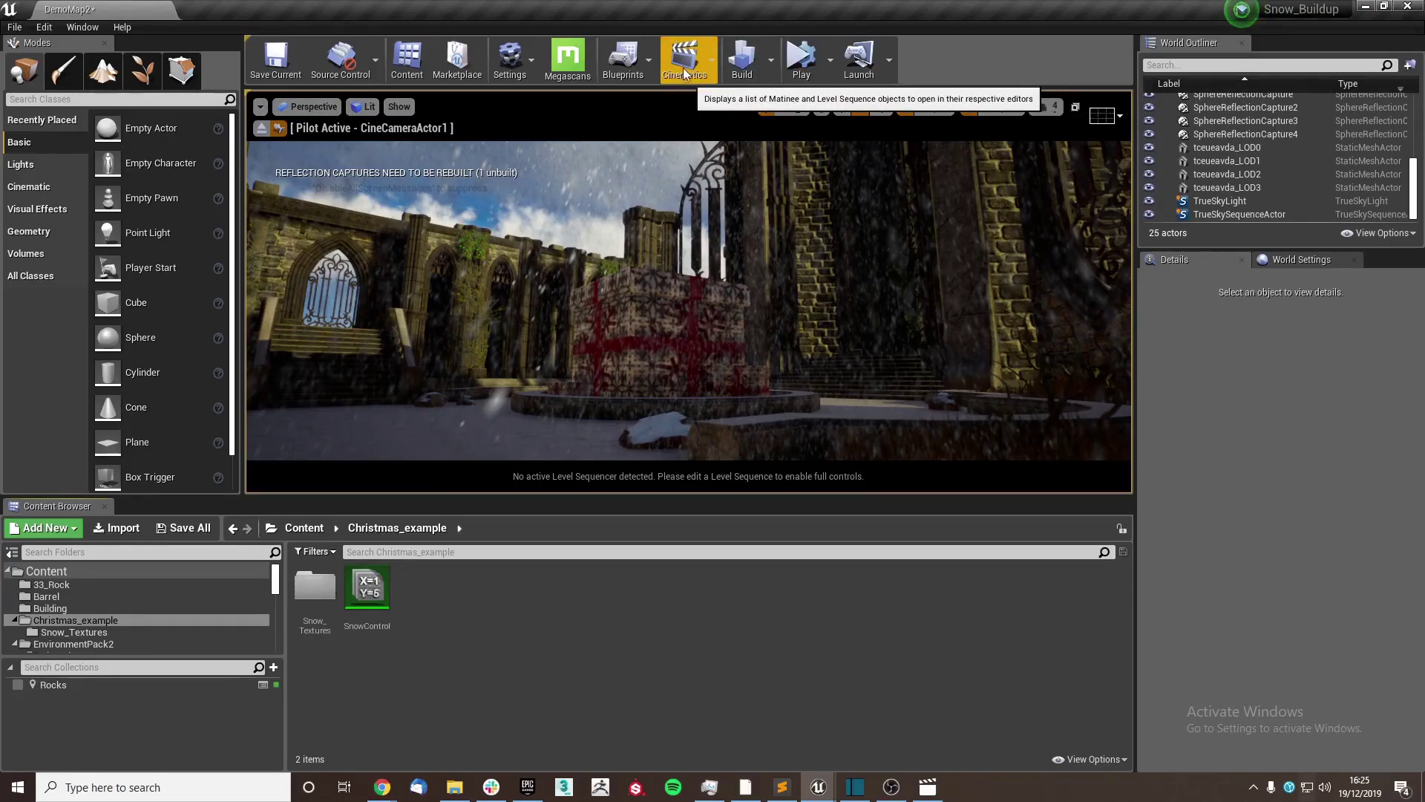
- Open the DemoMap2 level blueprint and review its whole event graph around the Event Tick node
click(711, 74)
click(621, 60)
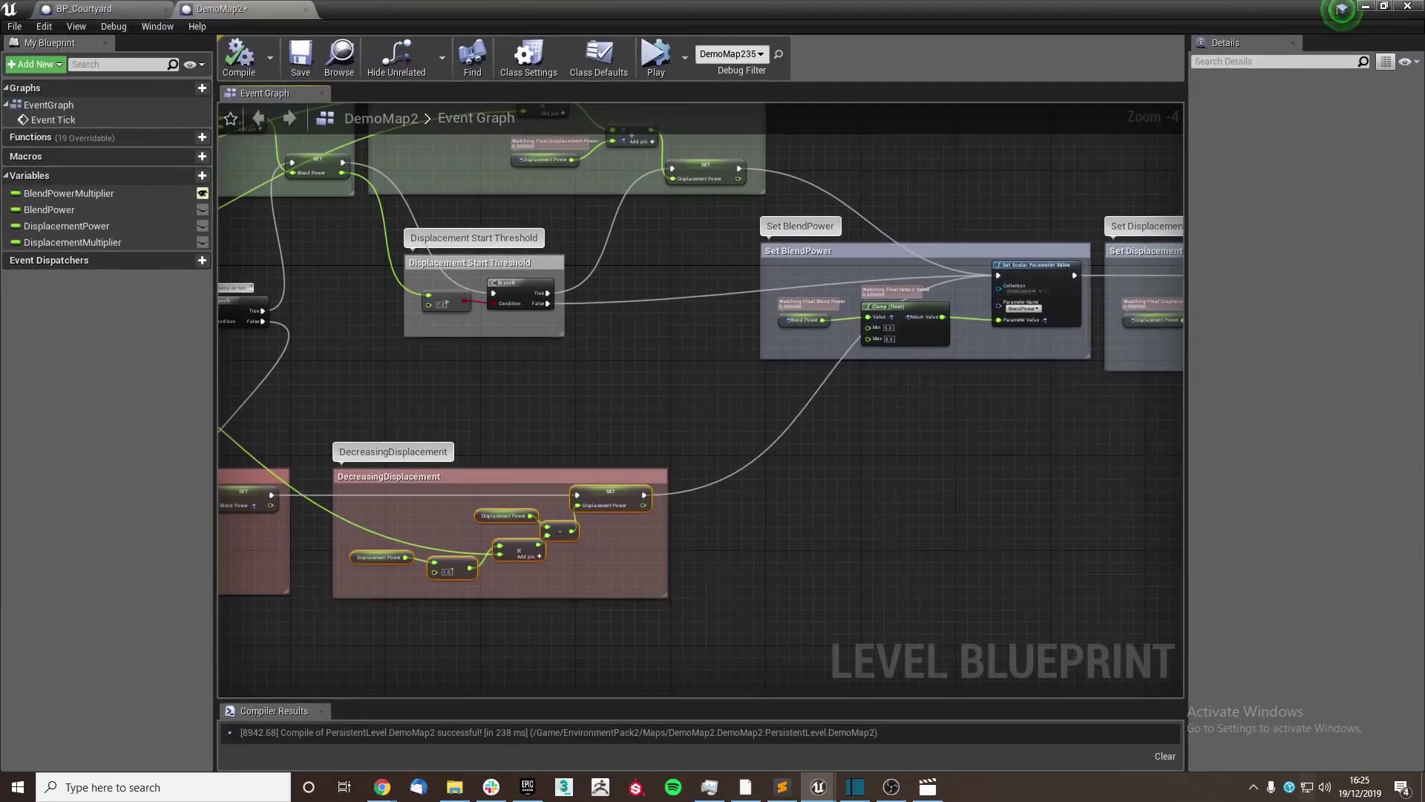
scroll(626, 374, down, 3)
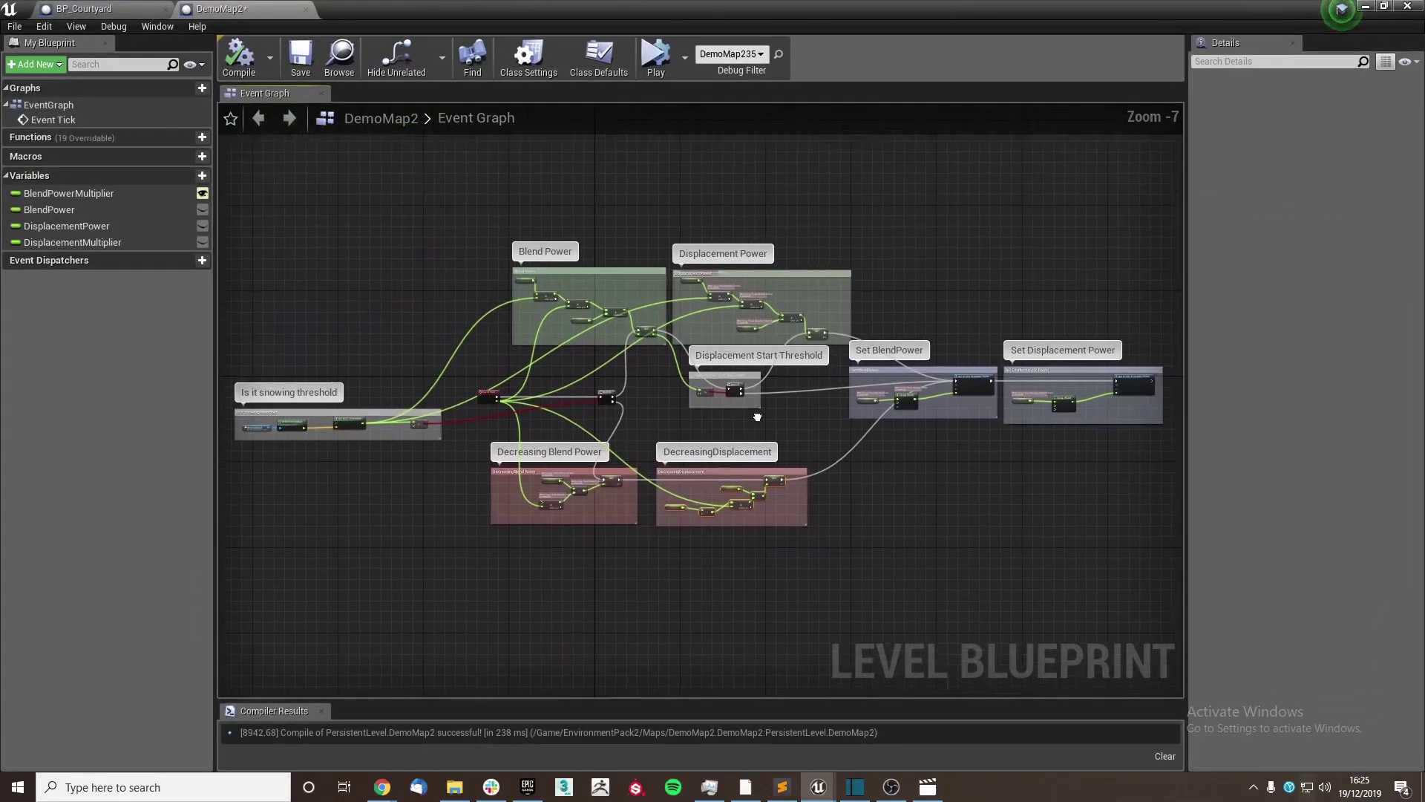
right_drag(757, 417, 750, 410)
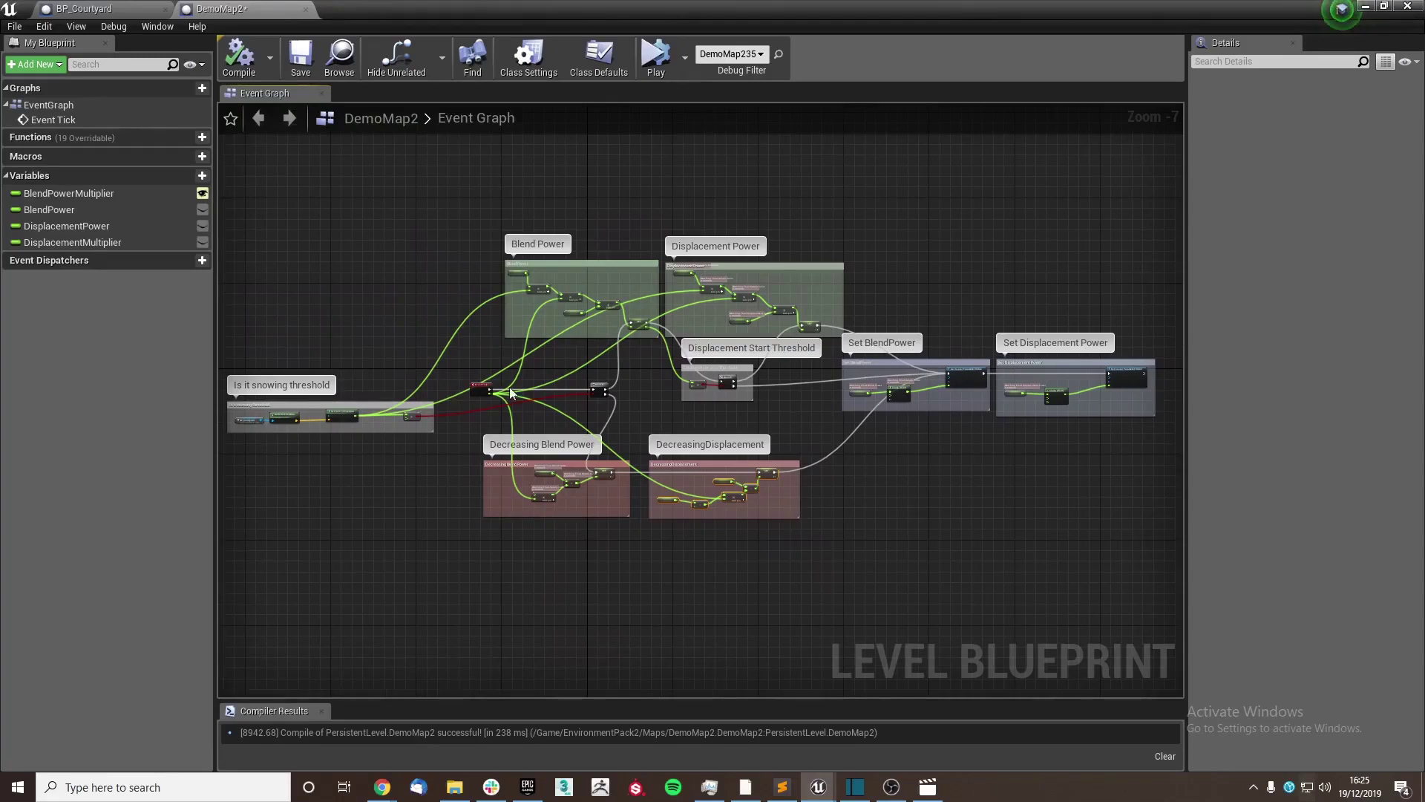
drag(483, 394, 486, 398)
scroll(465, 403, up, 2)
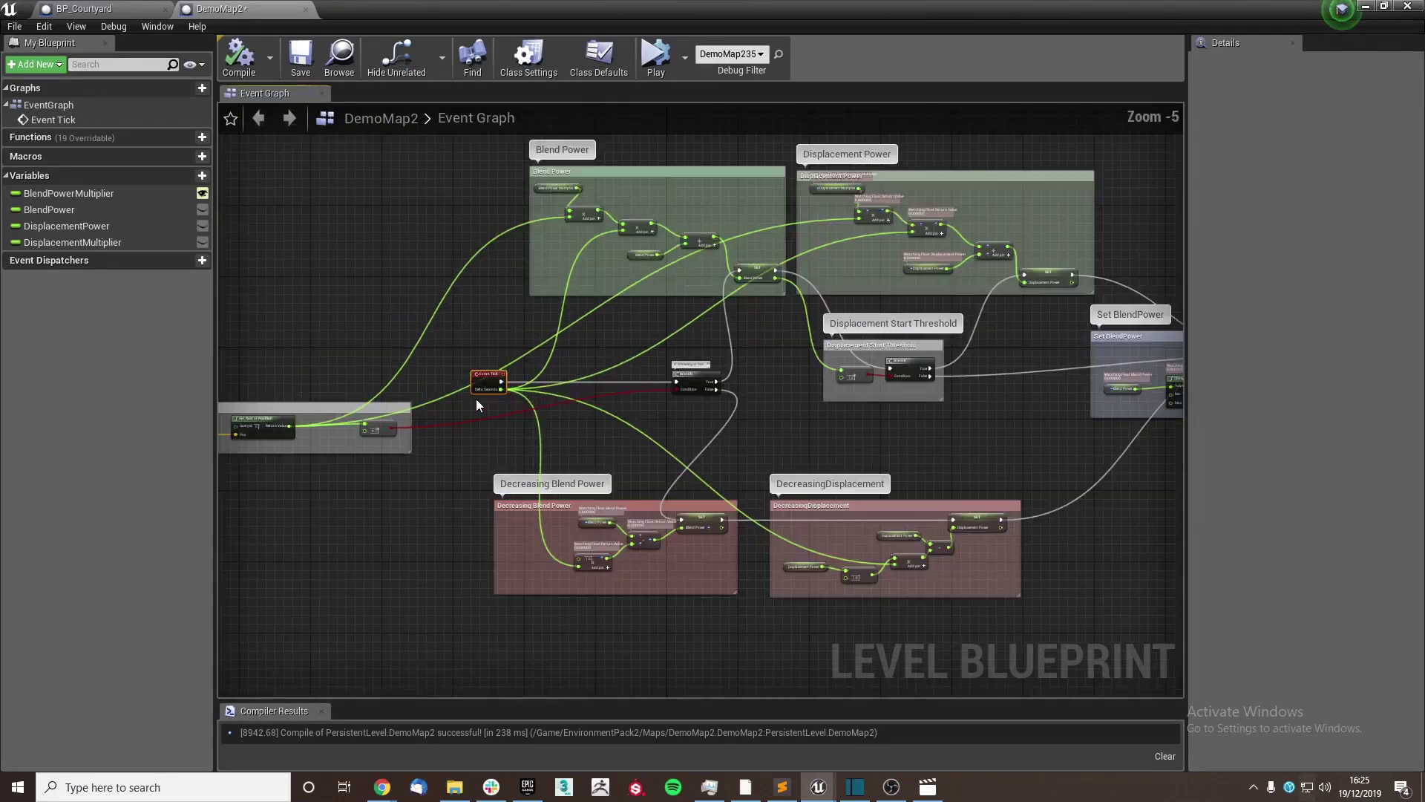
- Examine the Is it snowing threshold group and the branch that separates snowing from not snowing
right_drag(475, 398, 564, 361)
scroll(429, 388, up, 3)
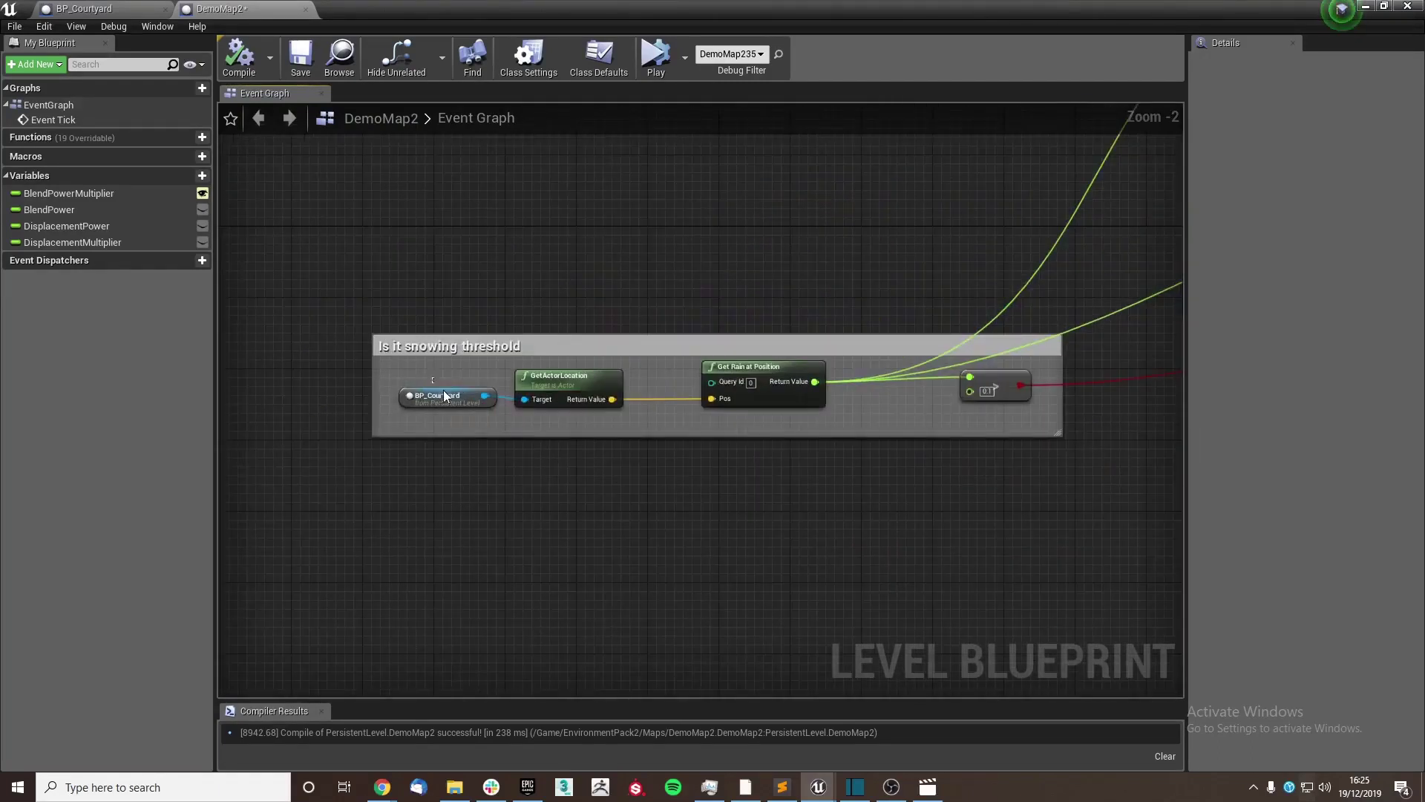
right_drag(1036, 419, 935, 438)
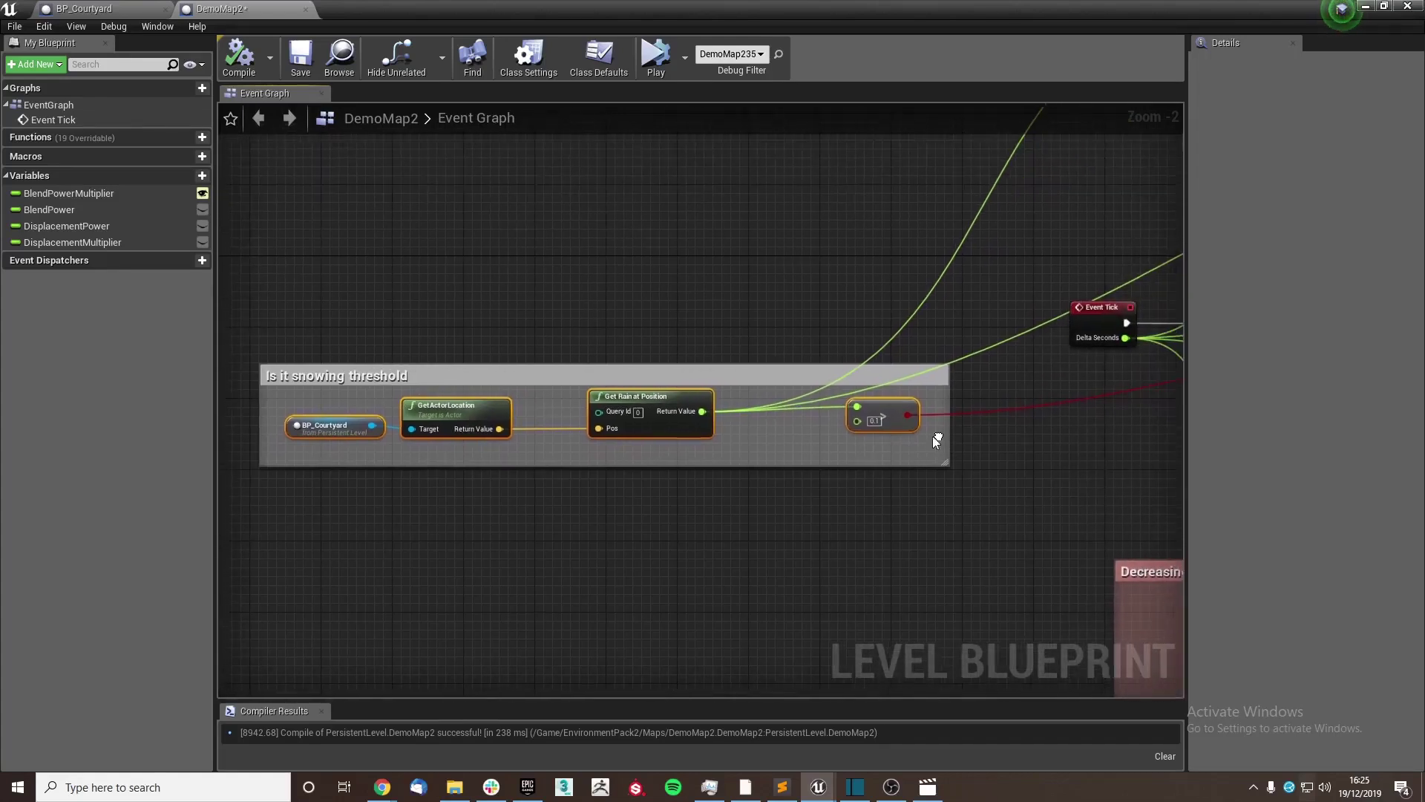
drag(887, 453, 273, 395)
right_drag(846, 291, 575, 301)
scroll(537, 300, down, 2)
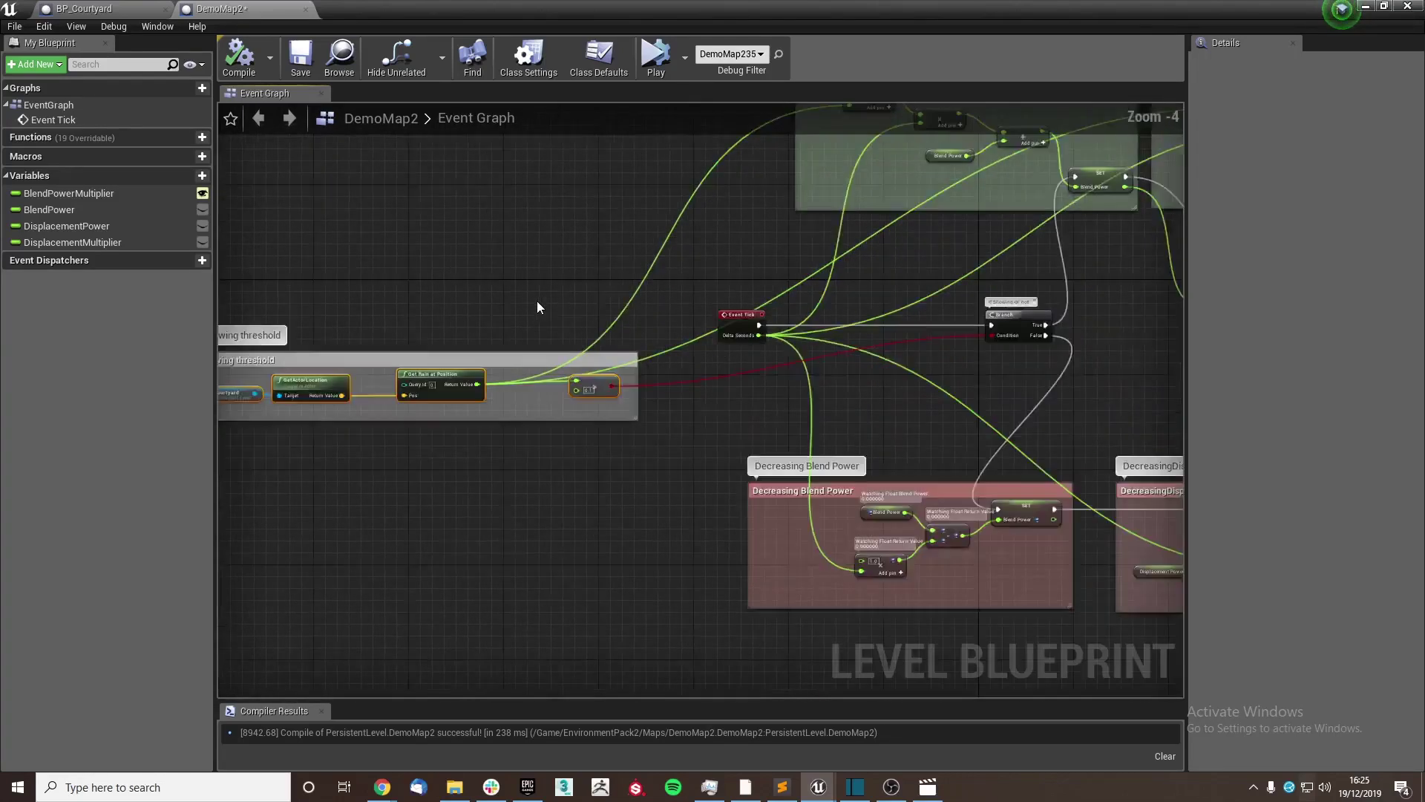
right_drag(757, 297, 448, 386)
scroll(448, 385, down, 1)
right_drag(616, 390, 438, 387)
scroll(437, 386, up, 1)
scroll(439, 392, up, 2)
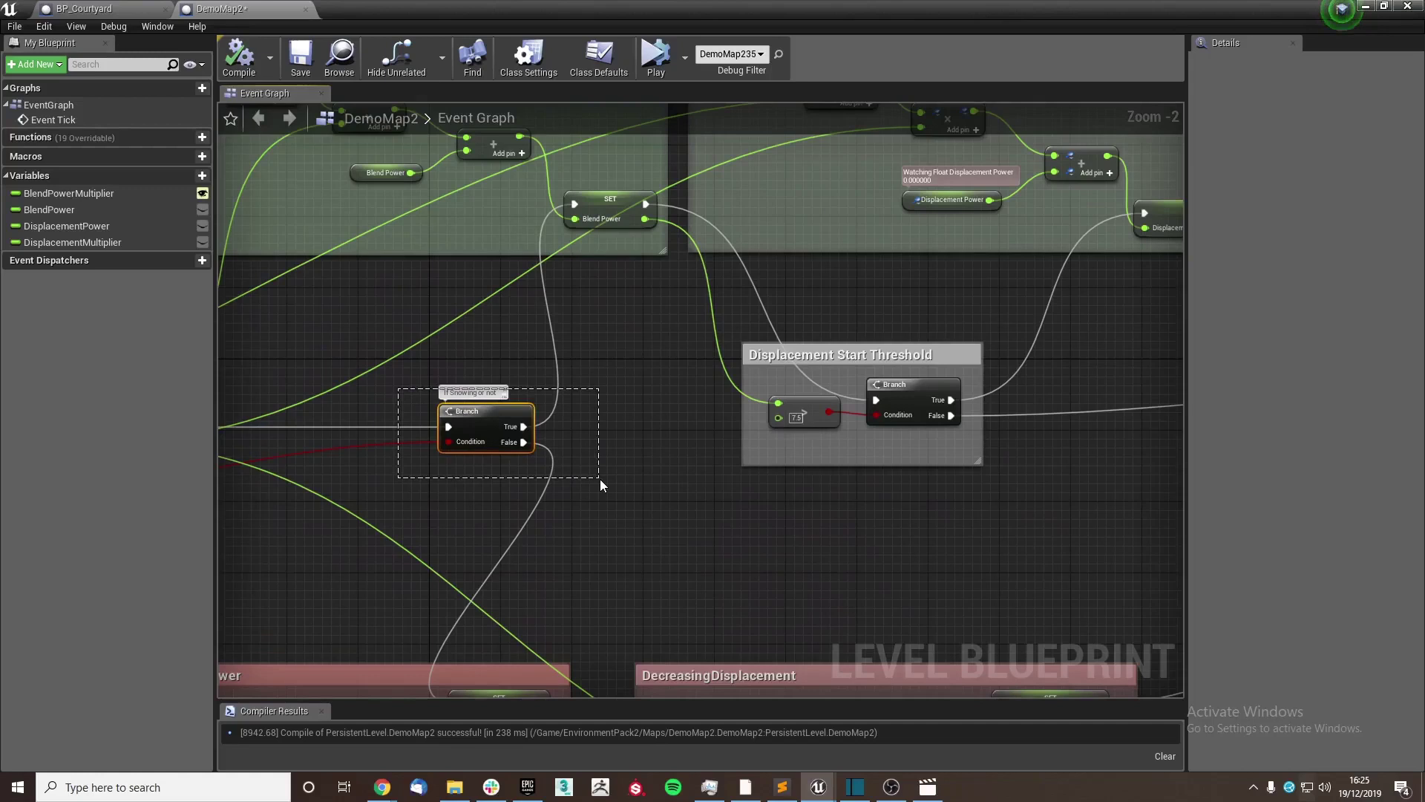
scroll(600, 478, down, 1)
right_drag(604, 514, 720, 587)
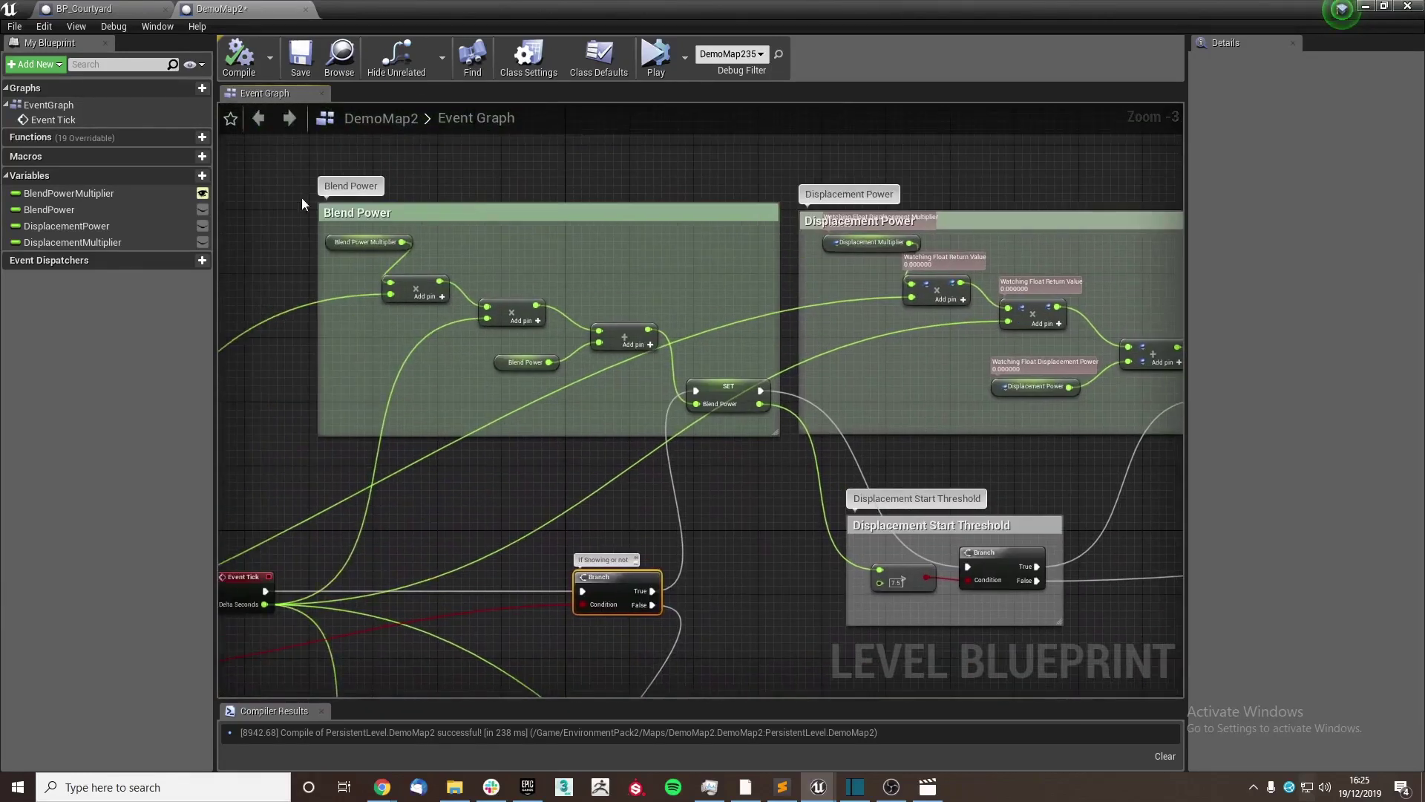
- Examine the Blend Power and Displacement Power groups and the groups that set both parameters
drag(294, 176, 1160, 413)
right_drag(1050, 428, 883, 404)
scroll(884, 404, down, 1)
right_drag(947, 449, 528, 420)
scroll(774, 461, up, 2)
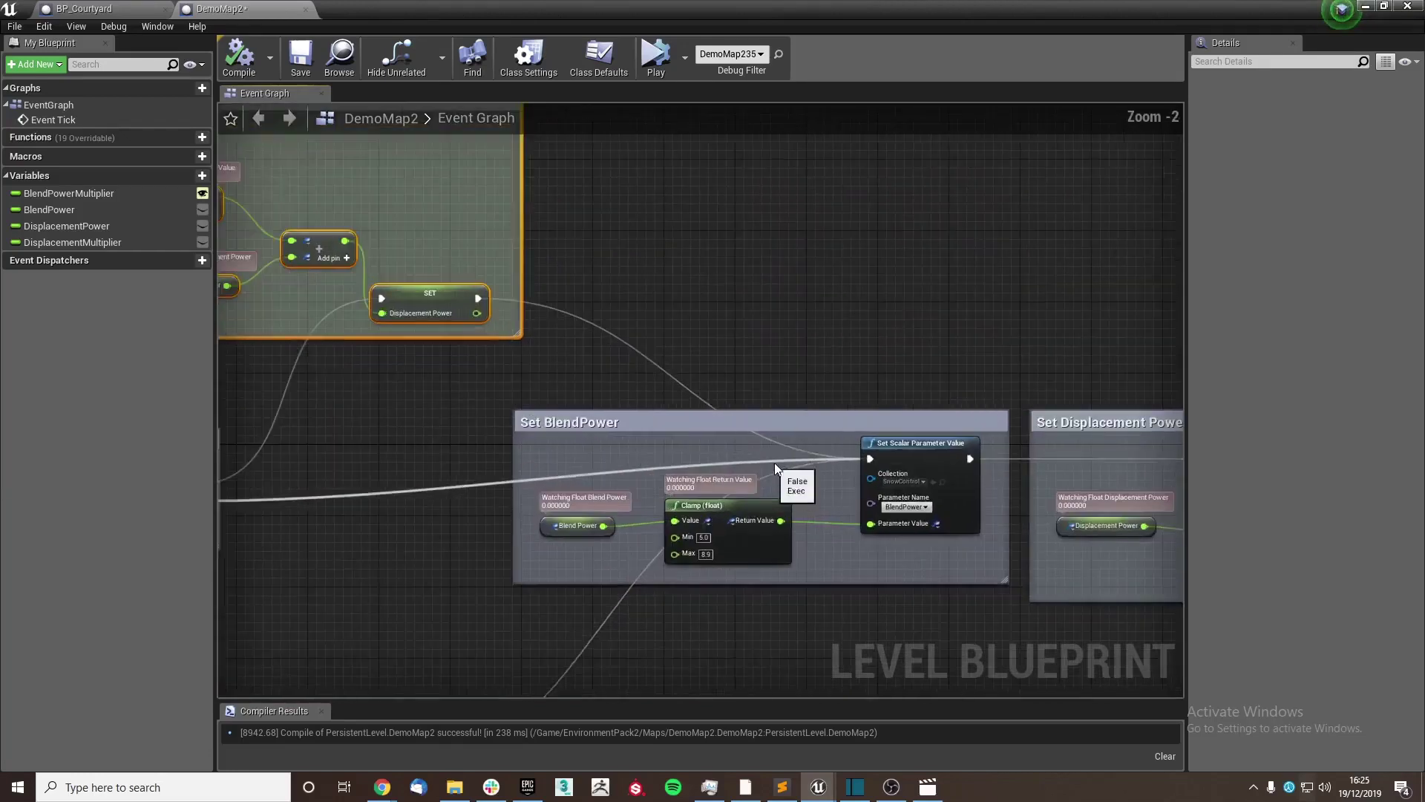
right_drag(900, 530, 702, 502)
drag(724, 509, 717, 374)
mouse_move(854, 439)
right_down()
mouse_move(488, 412)
mouse_move(766, 391)
right_up()
scroll(487, 409, down, 1)
scroll(577, 422, down, 1)
- Review the Decreasing Blend Power and DecreasingDisplacement groups
right_drag(577, 422, 914, 324)
right_drag(467, 418, 818, 385)
right_drag(651, 376, 750, 406)
drag(293, 407, 1096, 607)
right_drag(573, 496, 876, 547)
- Inspect how the BP_Courtyard location feeds Get Rain at Position, the greater-than comparison and the snowing branch
right_drag(282, 408, 572, 414)
scroll(572, 414, up, 2)
mouse_move(681, 430)
right_down()
mouse_move(635, 451)
mouse_move(685, 428)
right_up()
drag(355, 432, 346, 380)
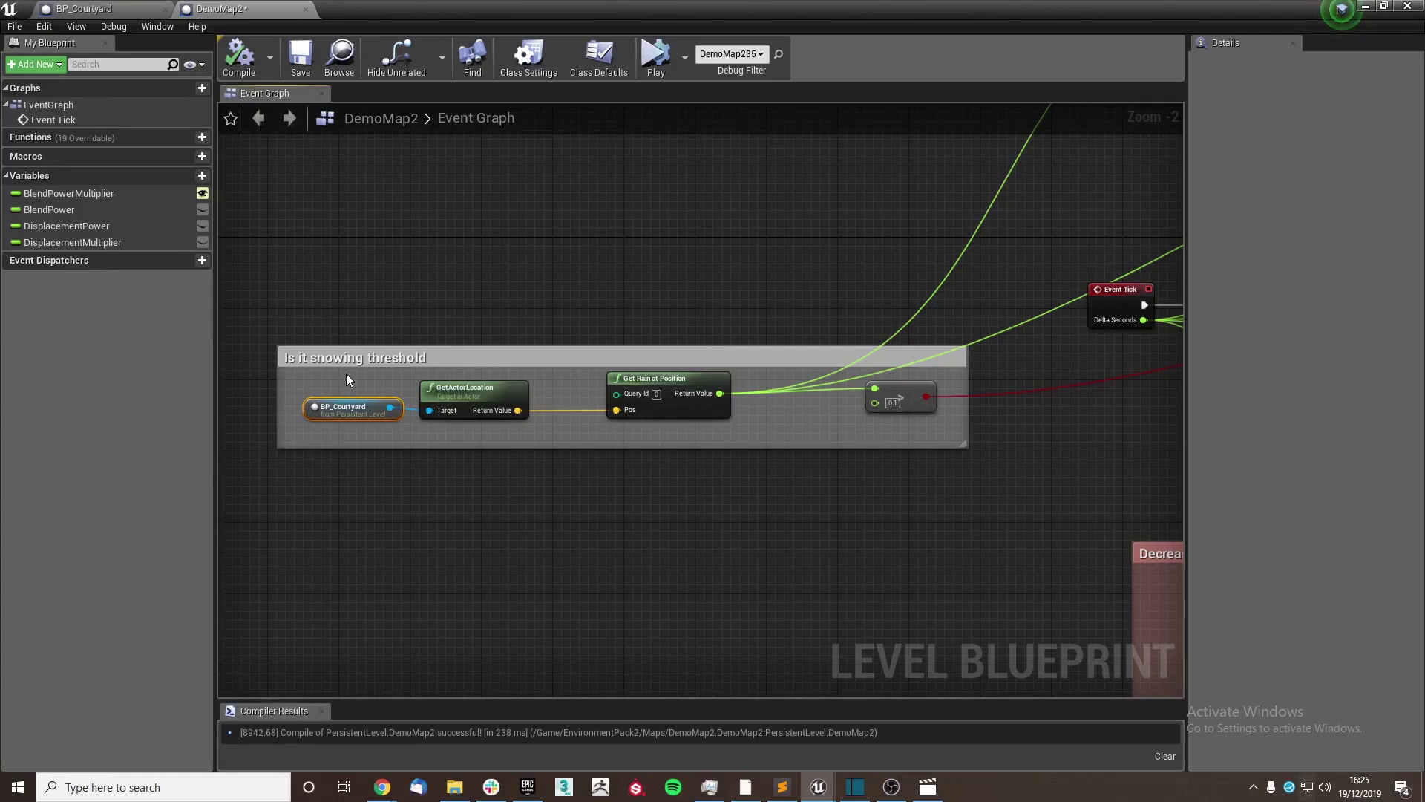
click(435, 387)
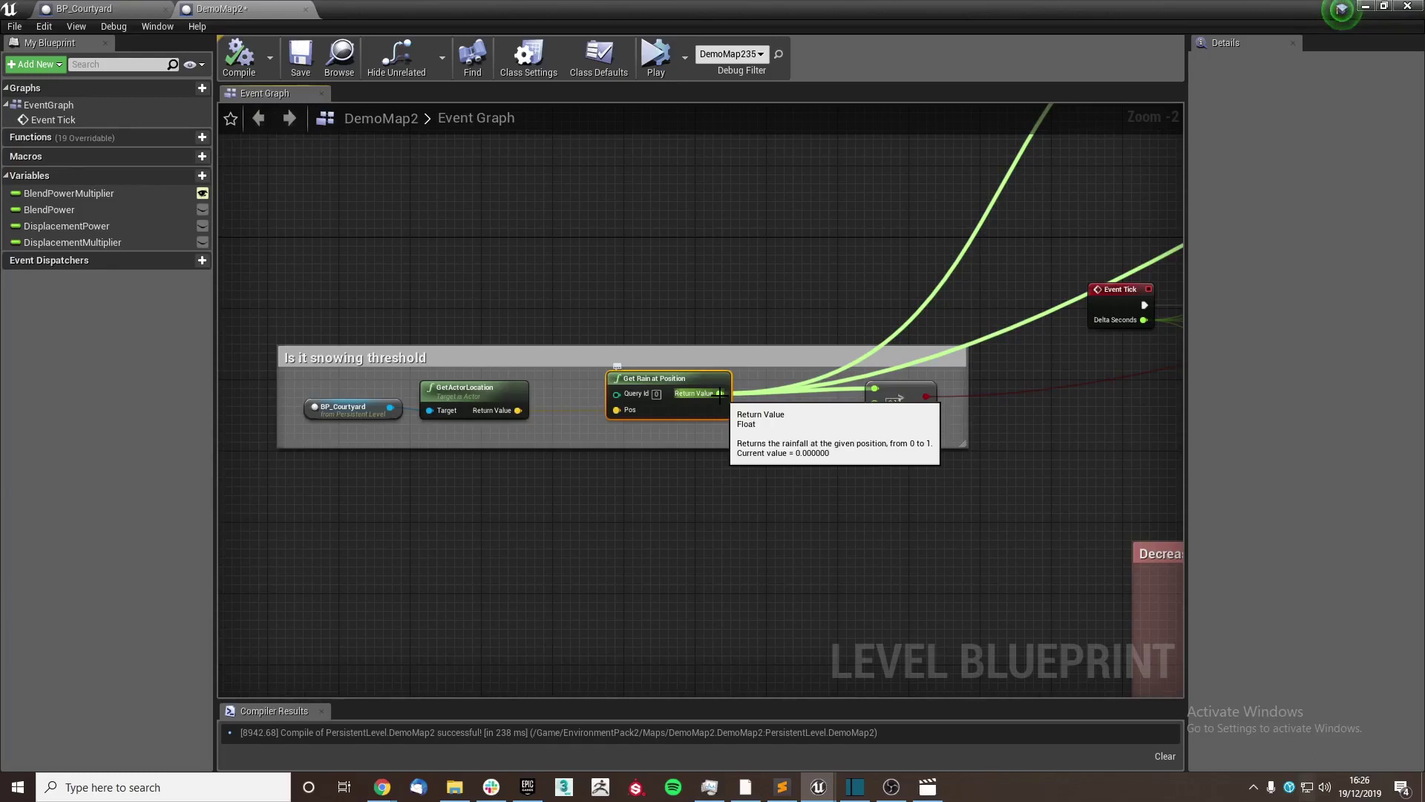
right_drag(736, 424, 459, 507)
click(702, 472)
right_drag(701, 496, 334, 485)
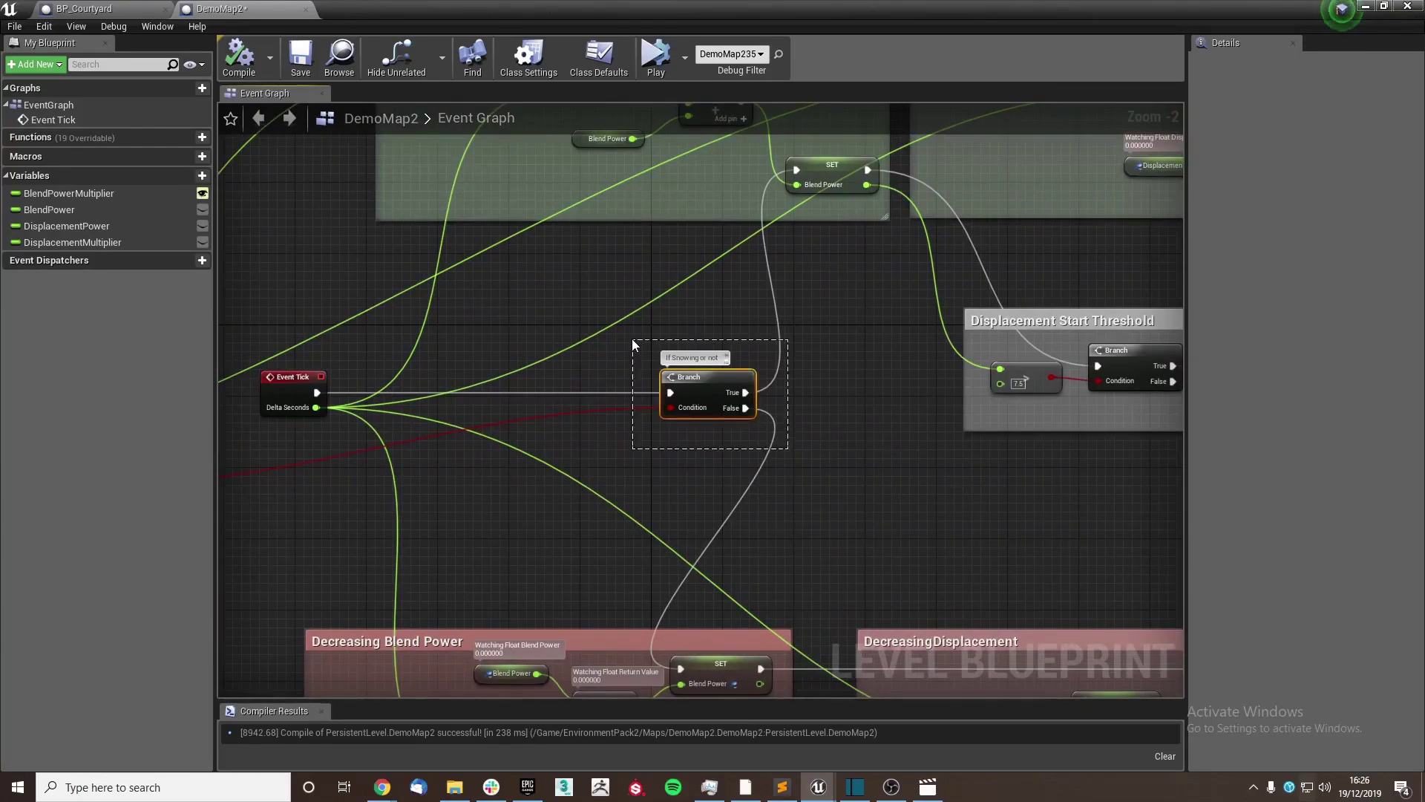
drag(633, 339, 851, 444)
right_drag(603, 364, 576, 432)
scroll(632, 437, down, 1)
right_drag(680, 357, 639, 436)
right_drag(538, 341, 529, 410)
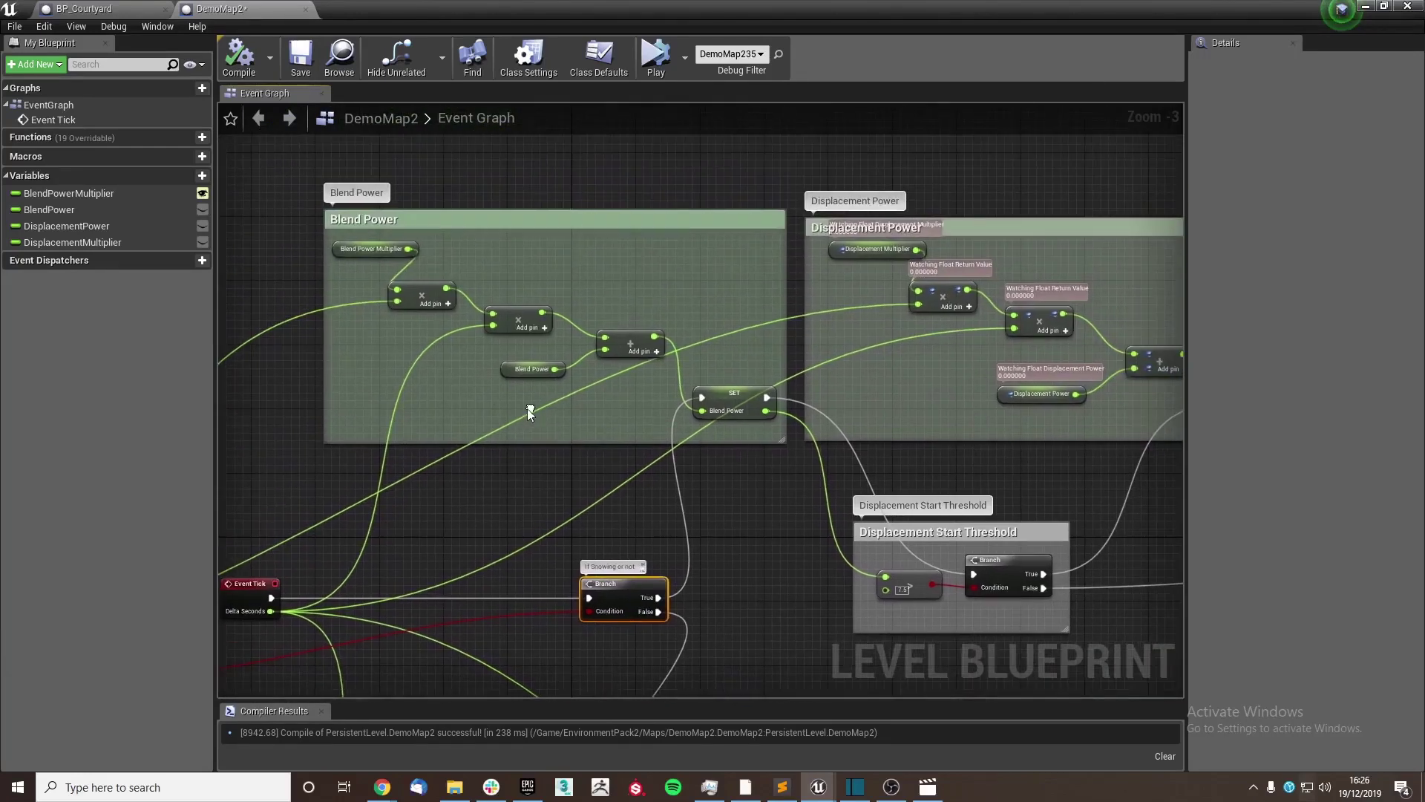
- Inspect the Blend Power group and the default value of its BlendPowerMultiplier variable
drag(304, 201, 750, 443)
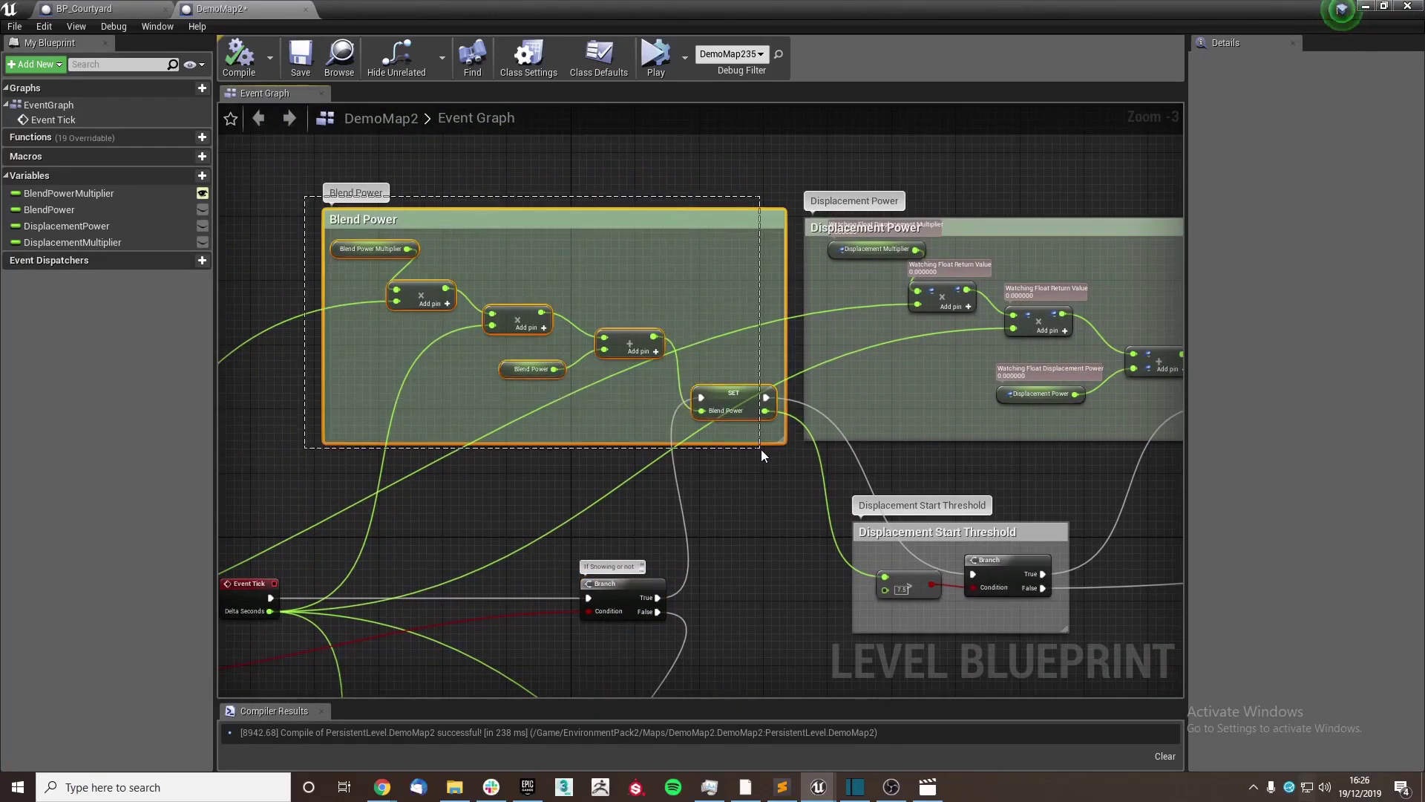
click(375, 251)
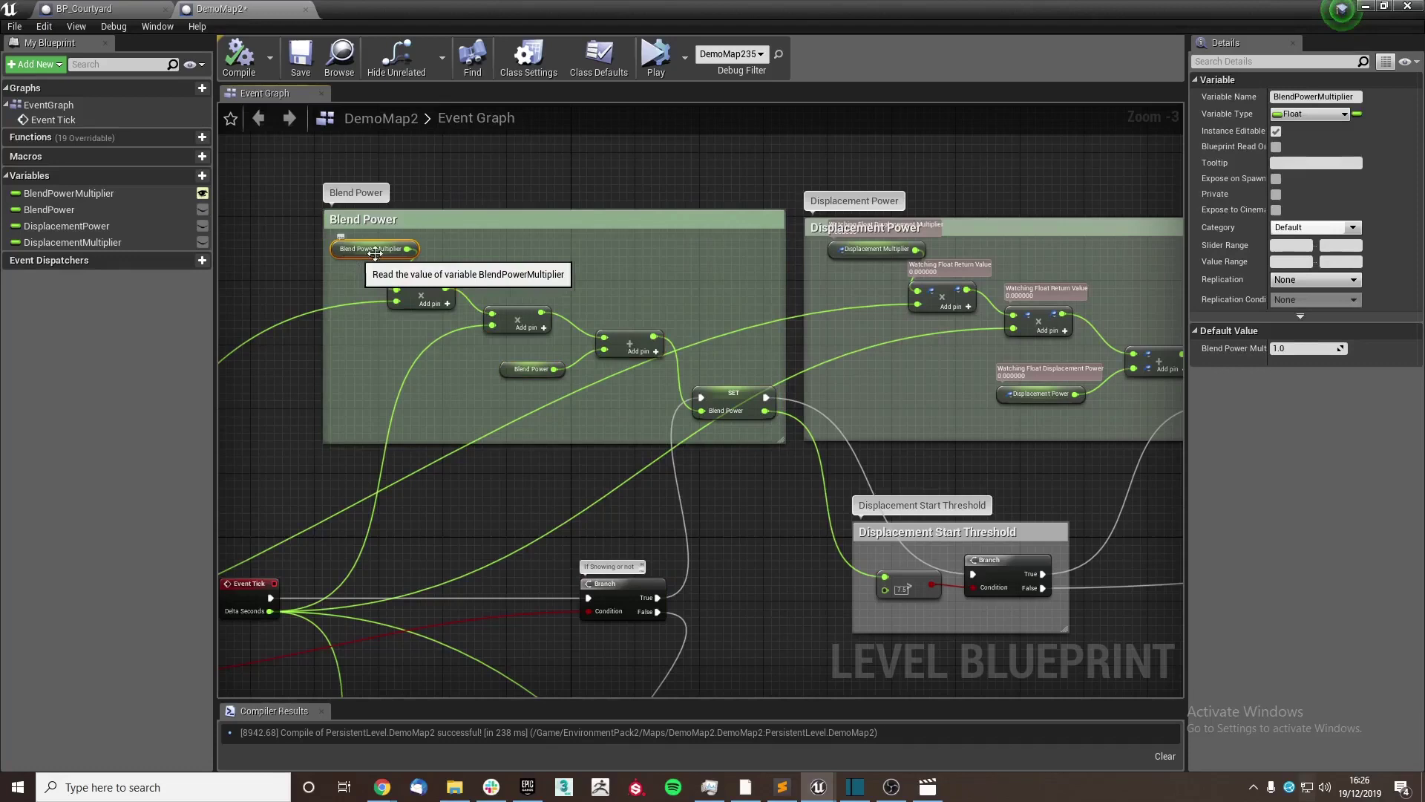
click(1277, 348)
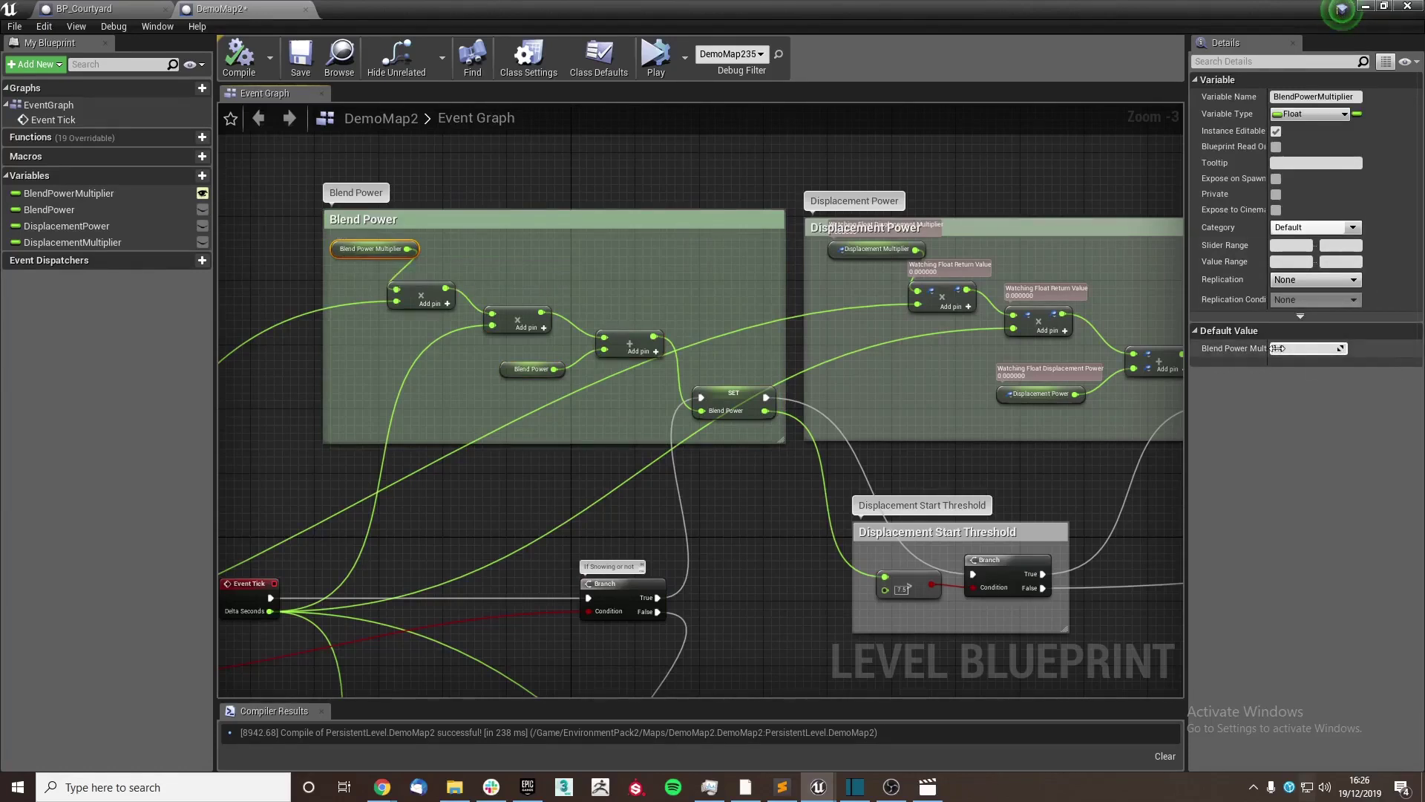
scroll(446, 299, up, 2)
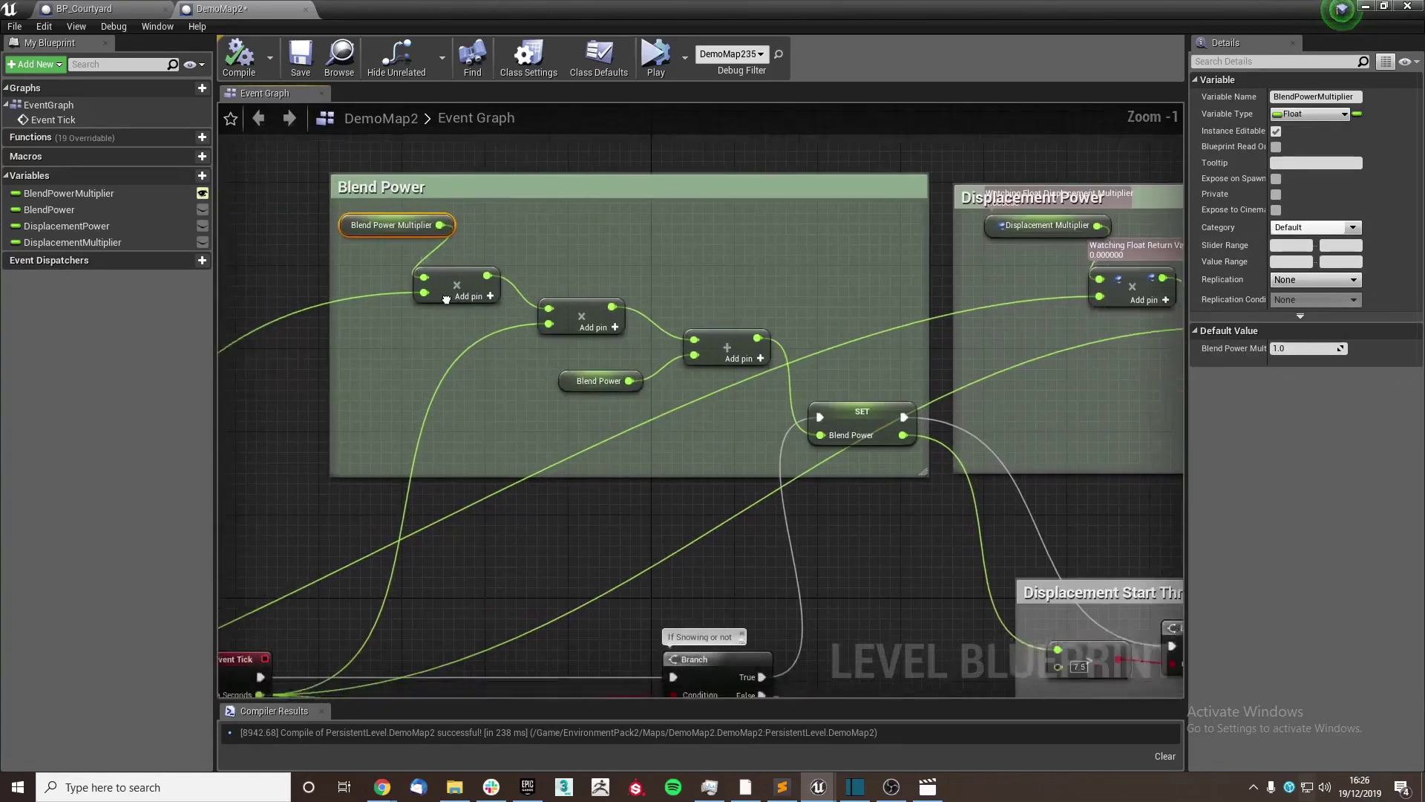
right_drag(446, 299, 477, 292)
scroll(372, 379, down, 2)
- Trace the rainfall value and Event Tick's Delta Seconds into the multiply nodes of the Blend Power group
right_drag(372, 379, 769, 198)
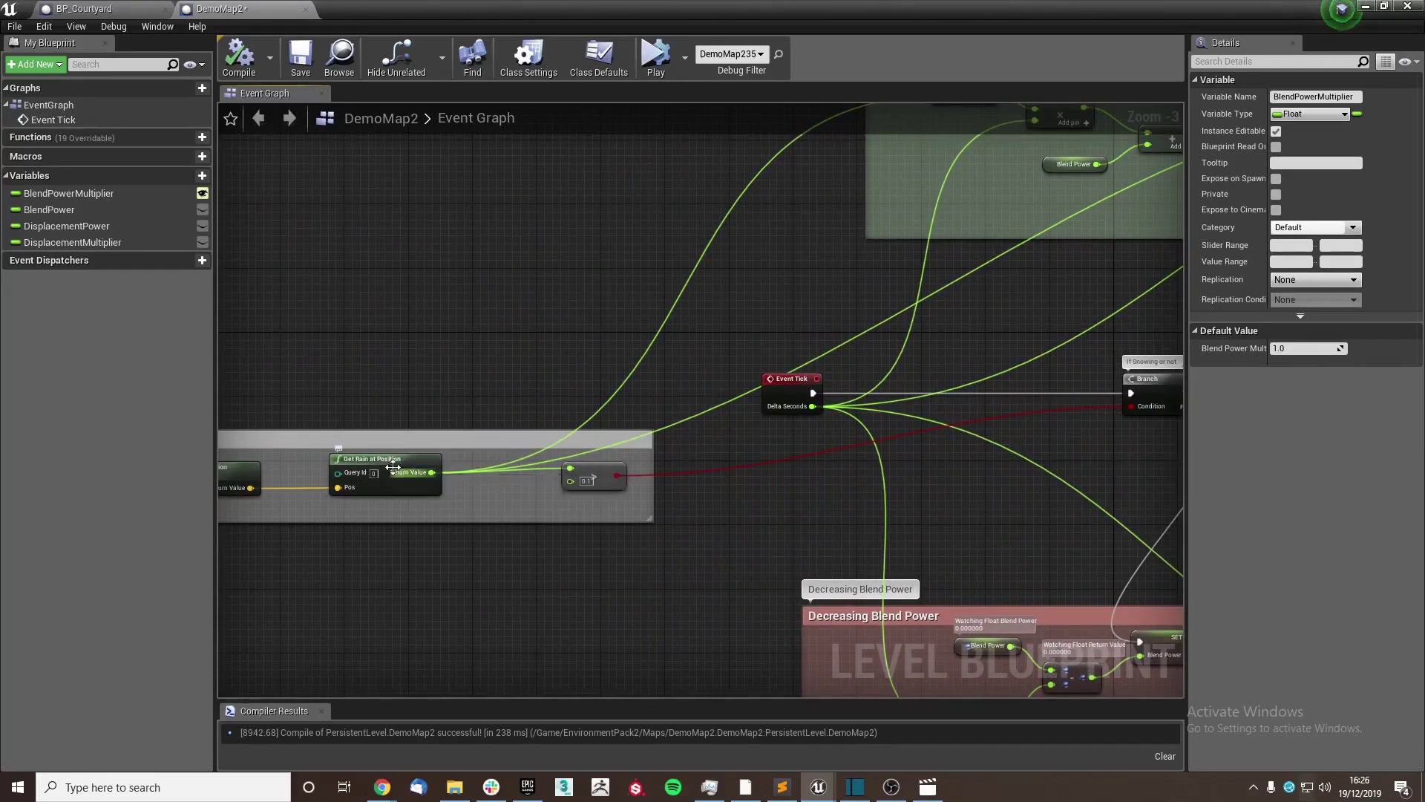
click(394, 467)
right_drag(835, 217, 552, 342)
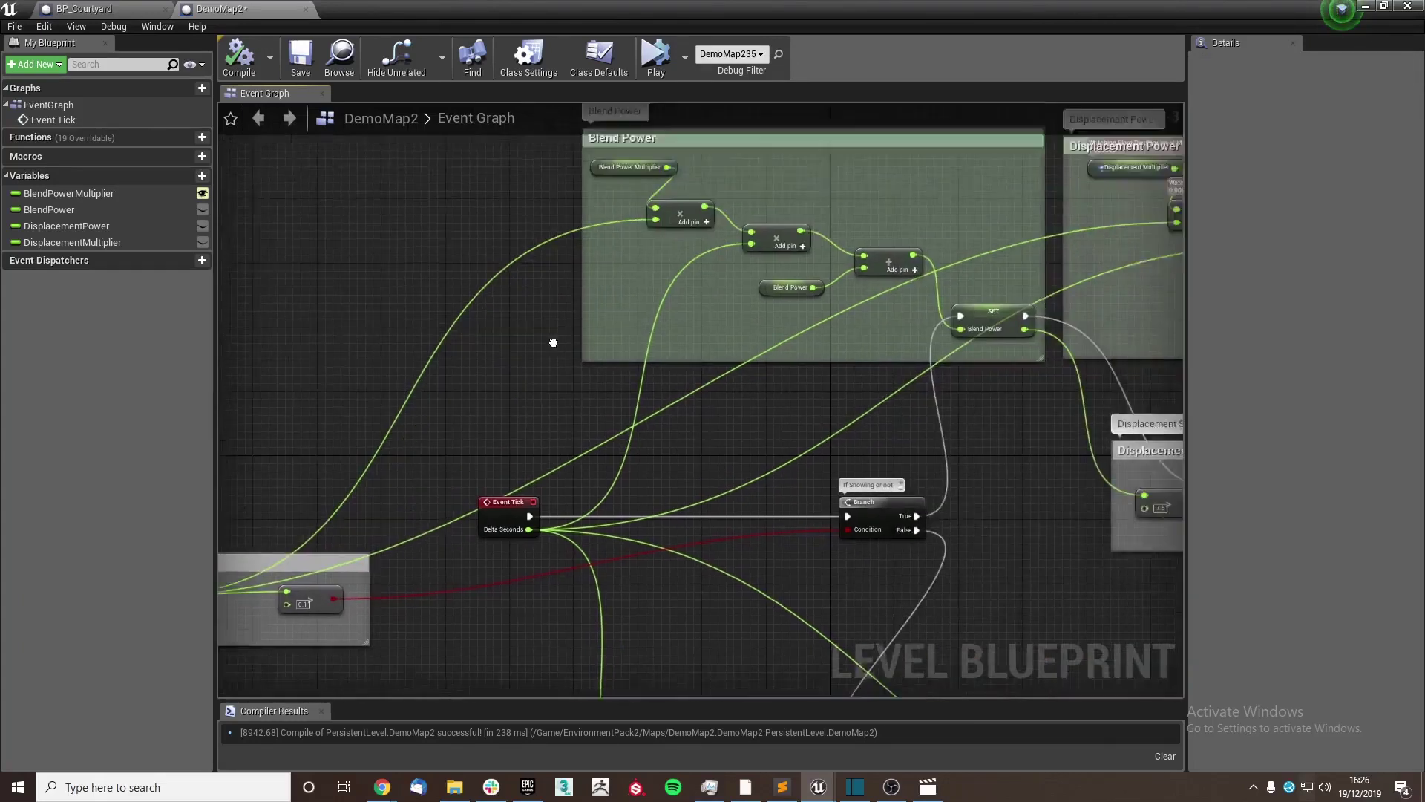
right_drag(781, 212, 559, 283)
click(557, 304)
right_drag(447, 418, 568, 287)
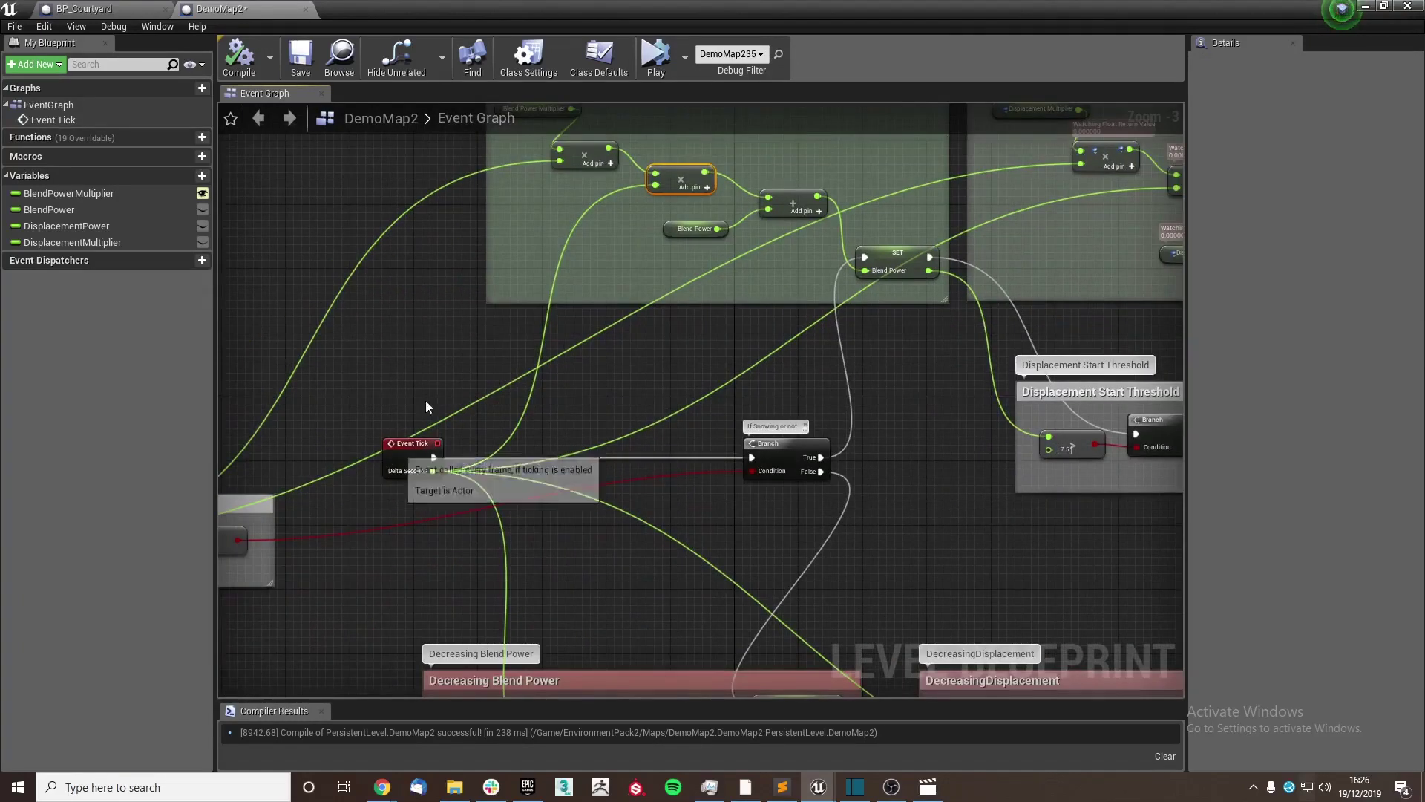
right_drag(563, 146, 540, 223)
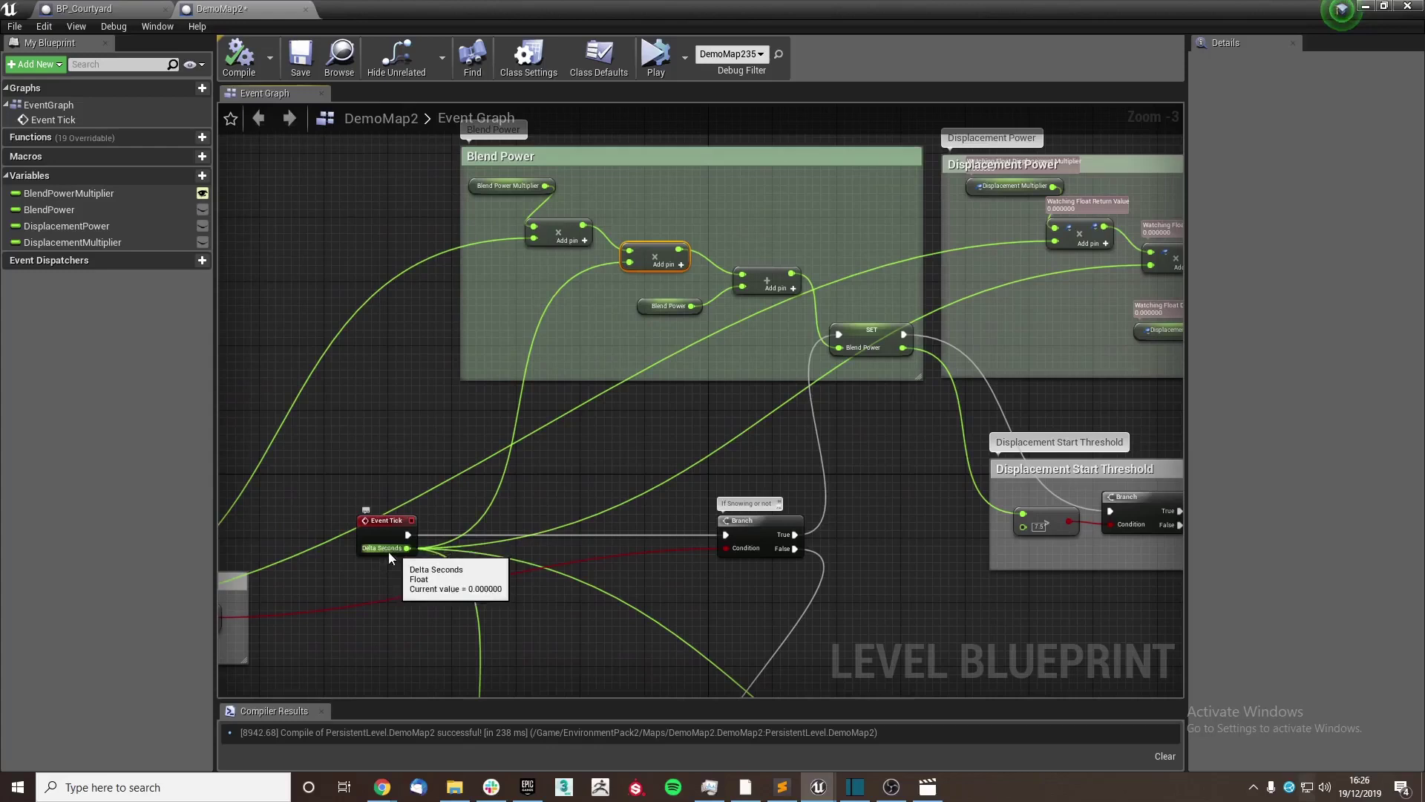
right_drag(485, 372, 381, 461)
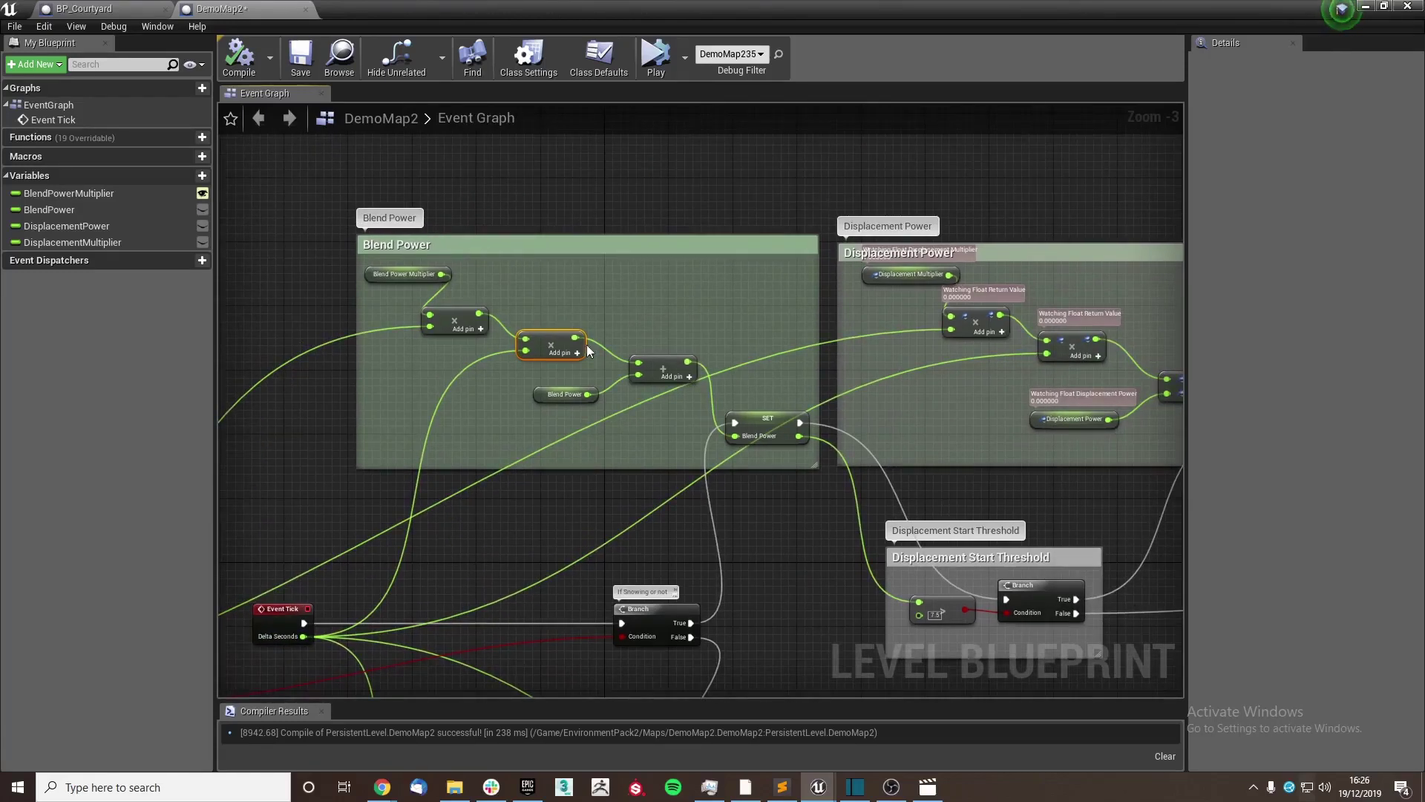
right_drag(588, 352, 566, 384)
- Inspect the Blend Power variable, the add node and the SET node that stores the accumulated value
drag(484, 363, 486, 370)
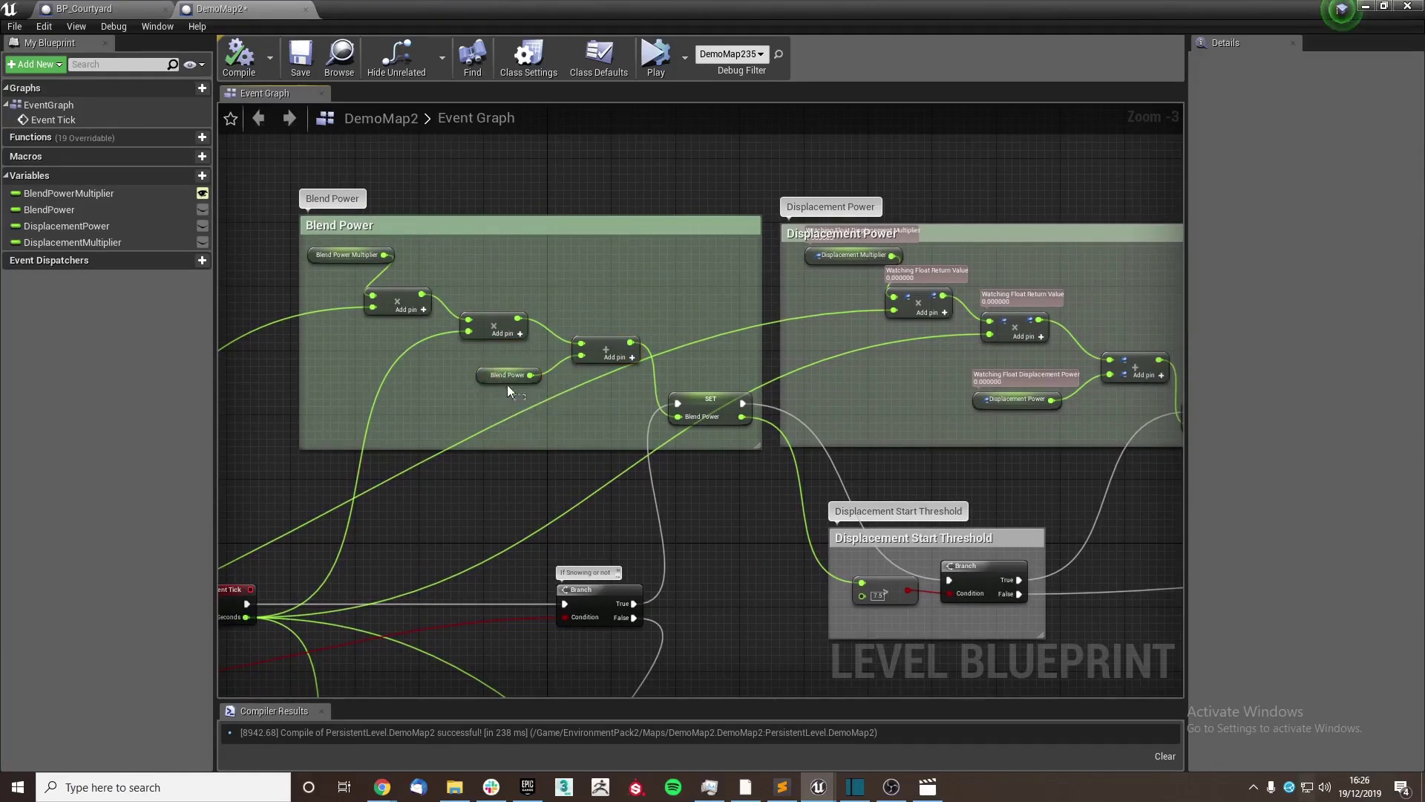
right_drag(564, 402, 520, 394)
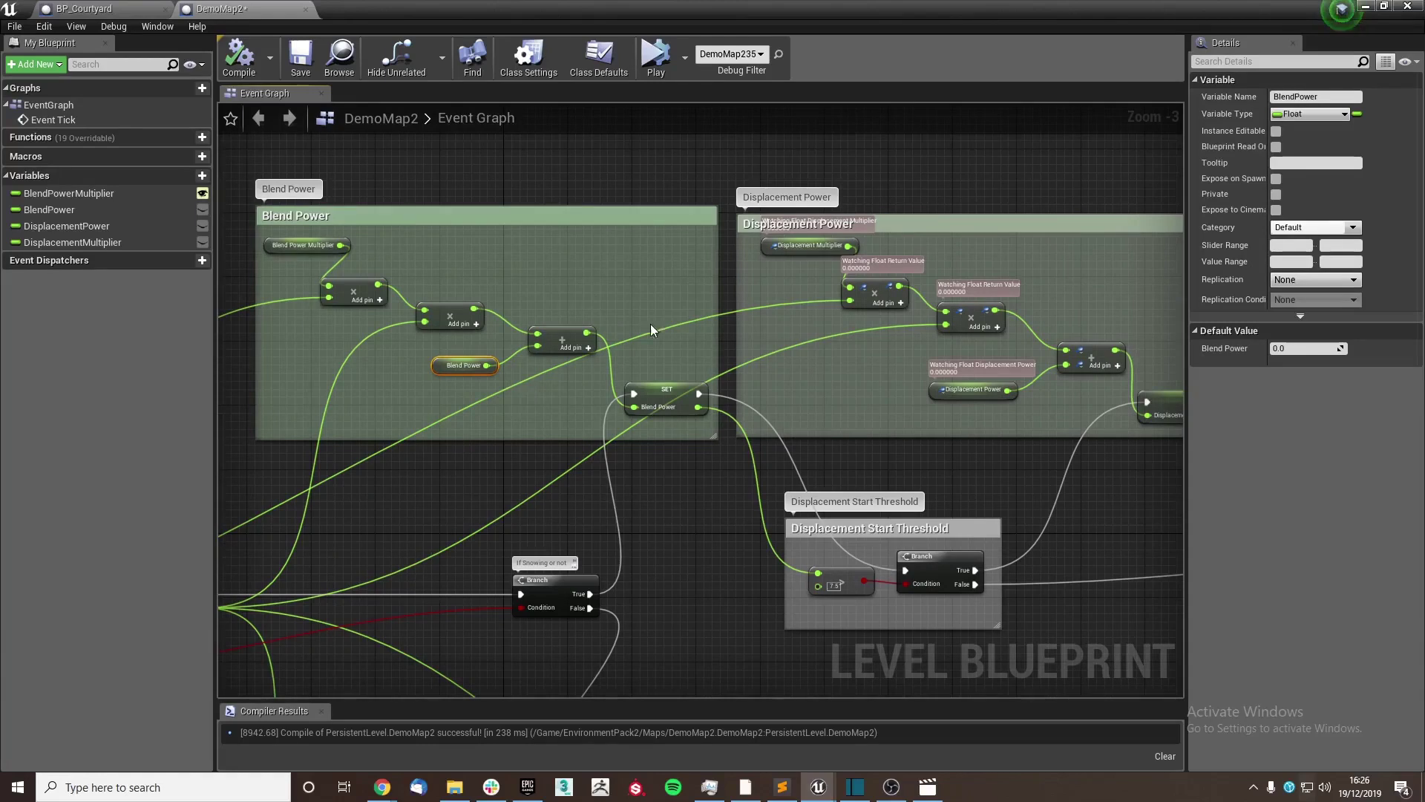
click(633, 334)
drag(639, 366, 670, 422)
right_drag(467, 372, 511, 364)
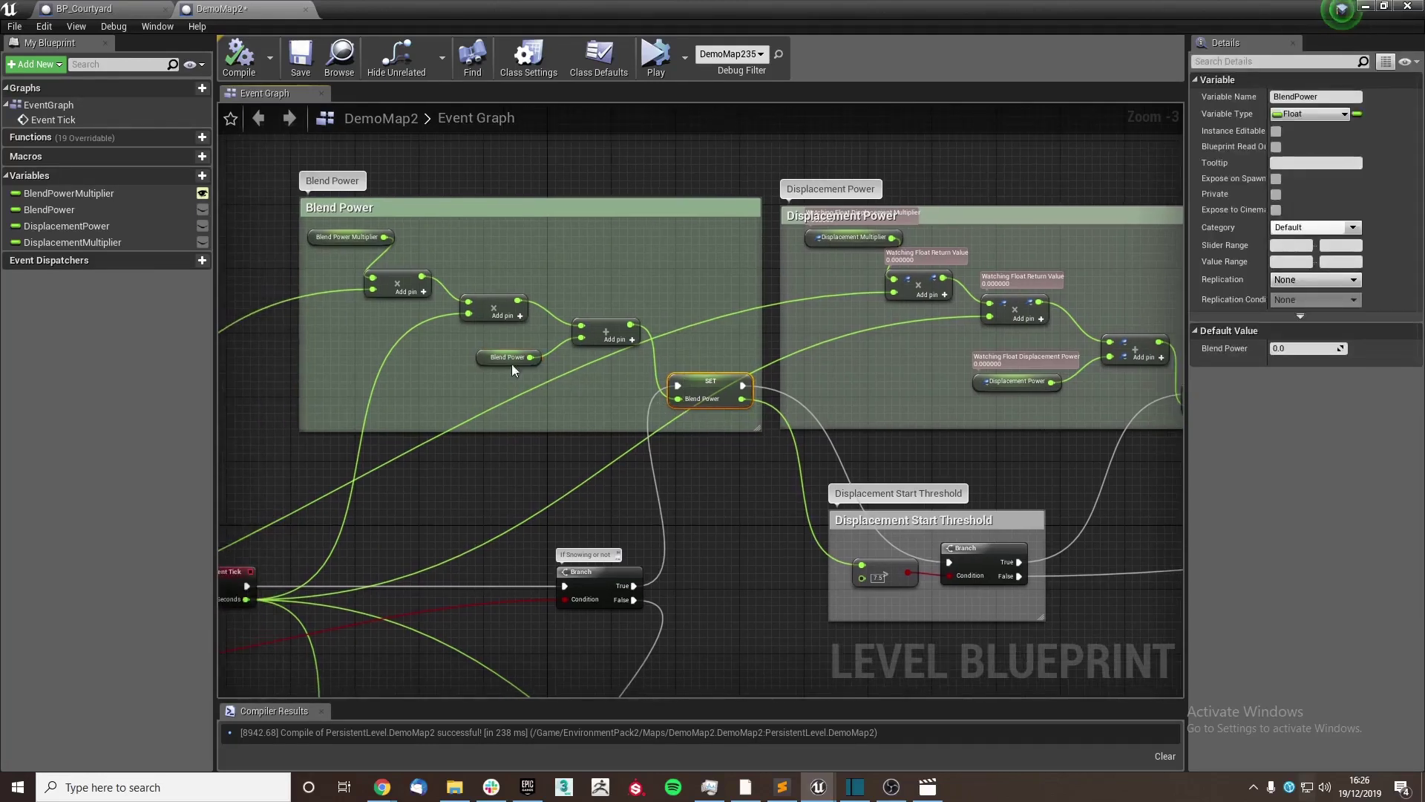
drag(303, 235, 300, 237)
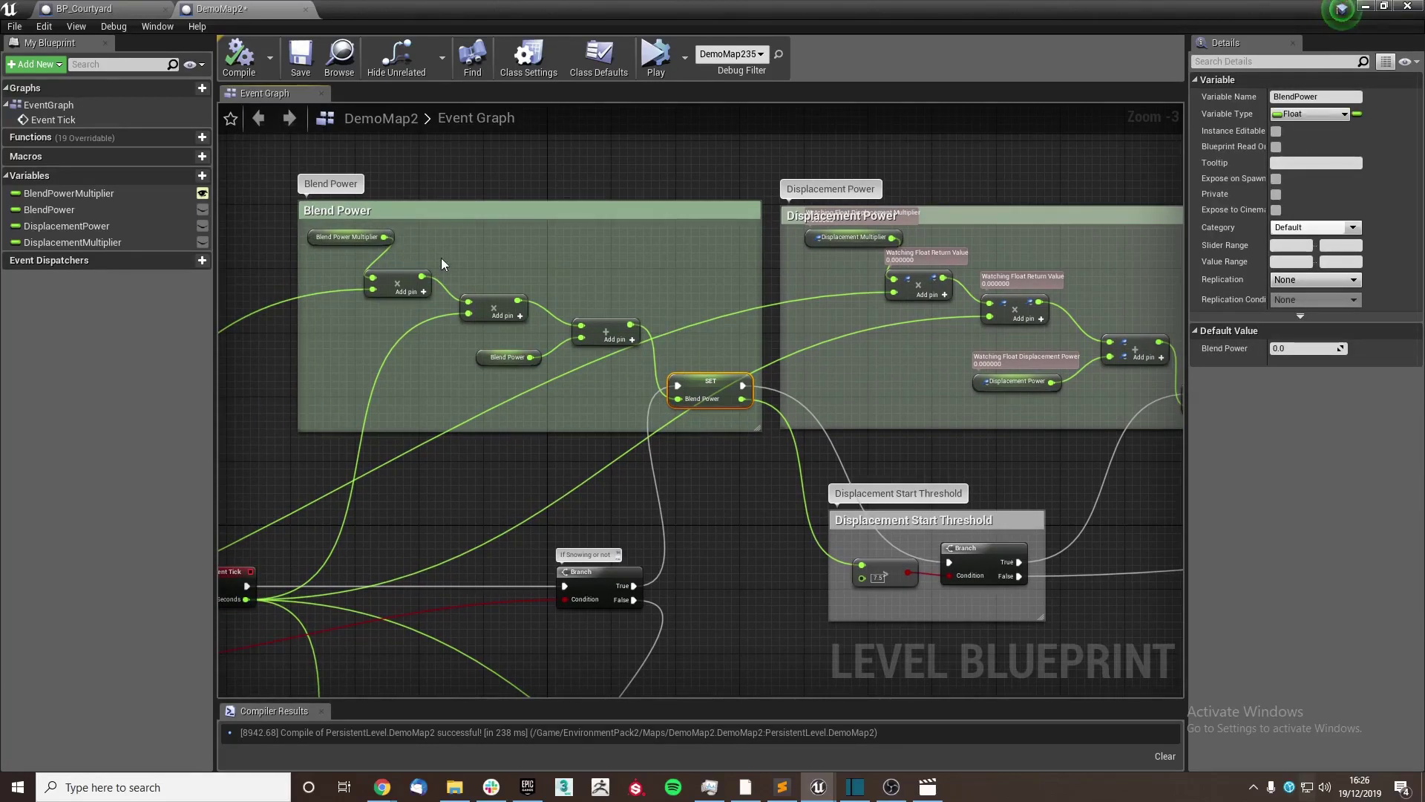
- Examine the Blend Power variable and the minimum and maximum of the Clamp node in the Set BlendPower group
right_drag(714, 429, 263, 392)
right_drag(678, 413, 598, 369)
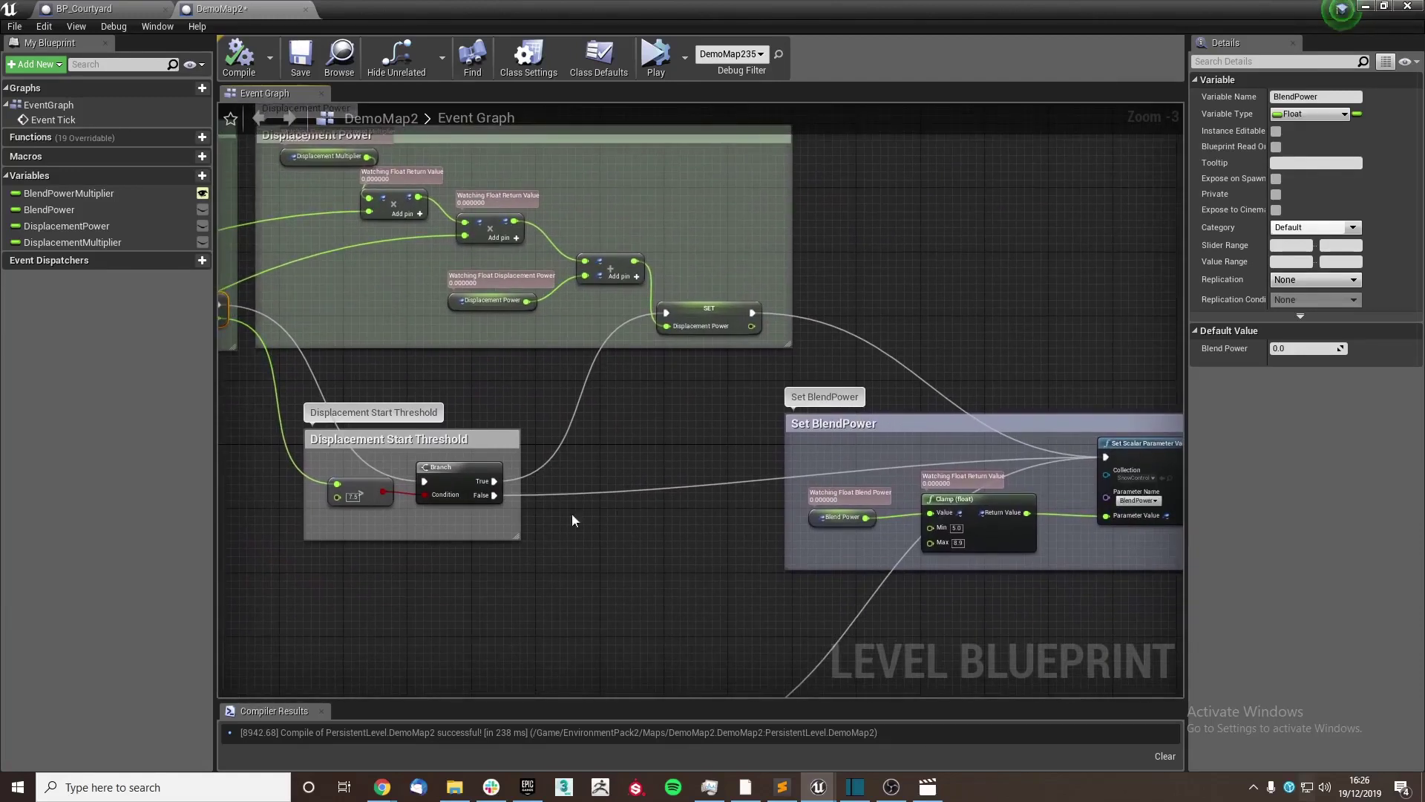
right_drag(840, 542, 484, 371)
scroll(425, 376, up, 1)
drag(410, 360, 408, 358)
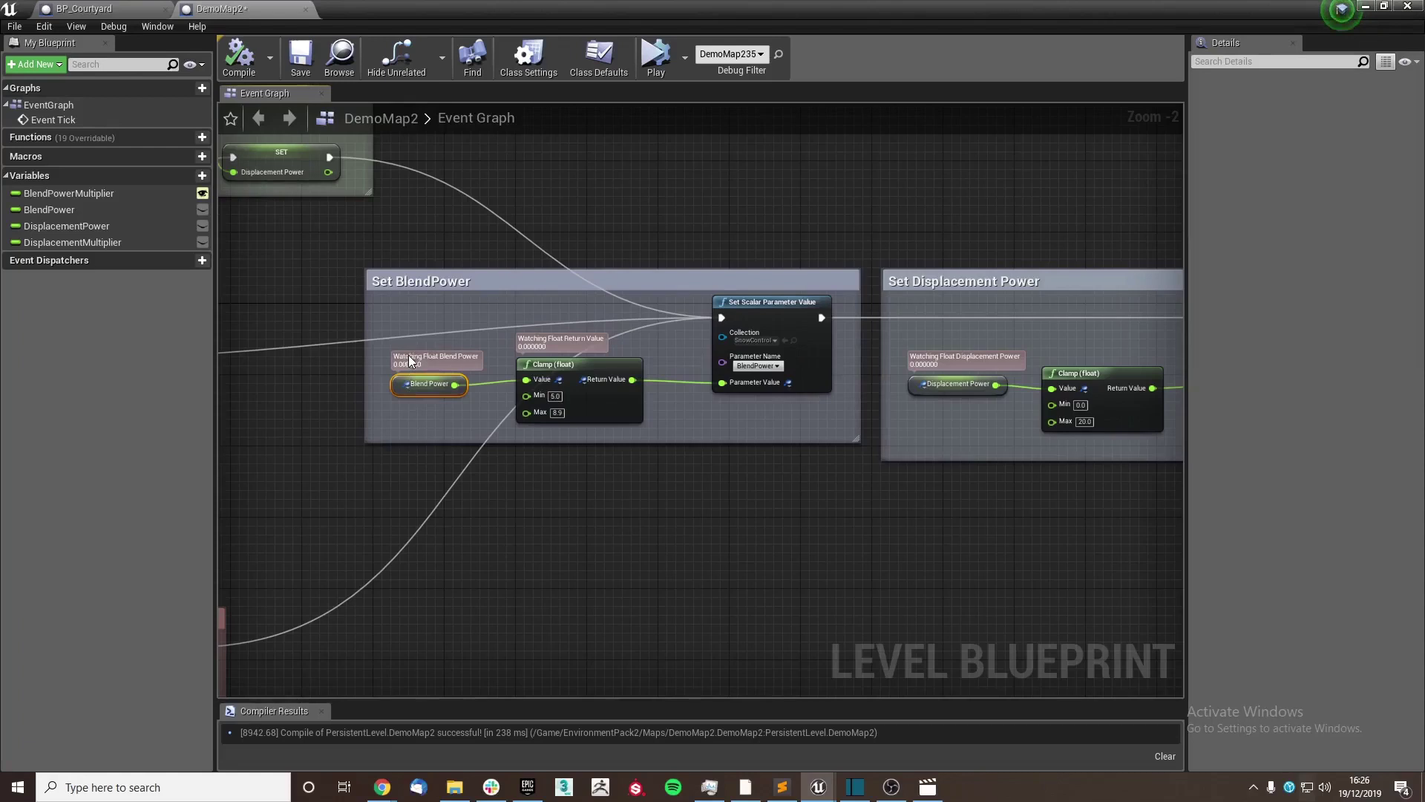
scroll(408, 360, down, 2)
right_drag(408, 359, 523, 363)
scroll(757, 359, down, 1)
scroll(794, 360, up, 2)
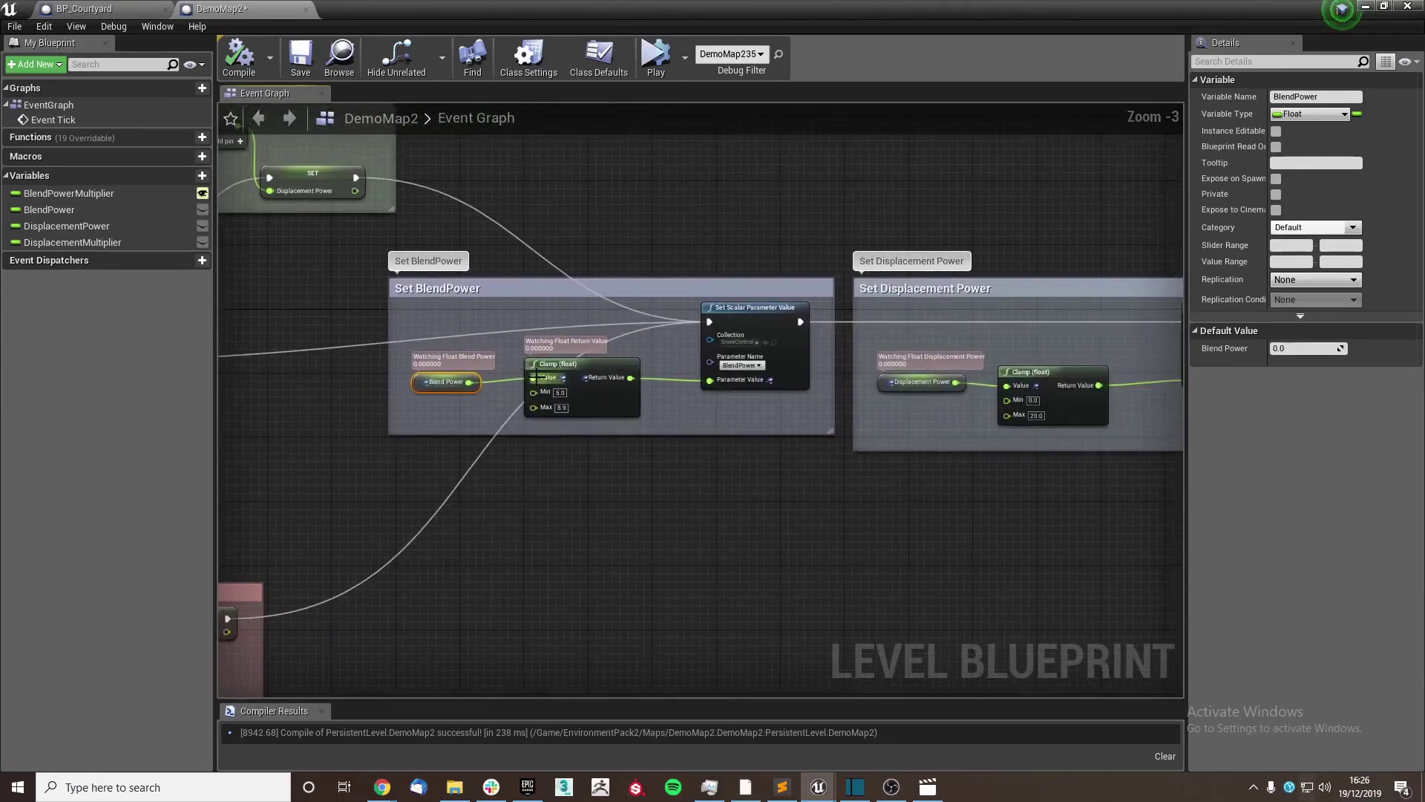
scroll(523, 363, up, 1)
click(599, 367)
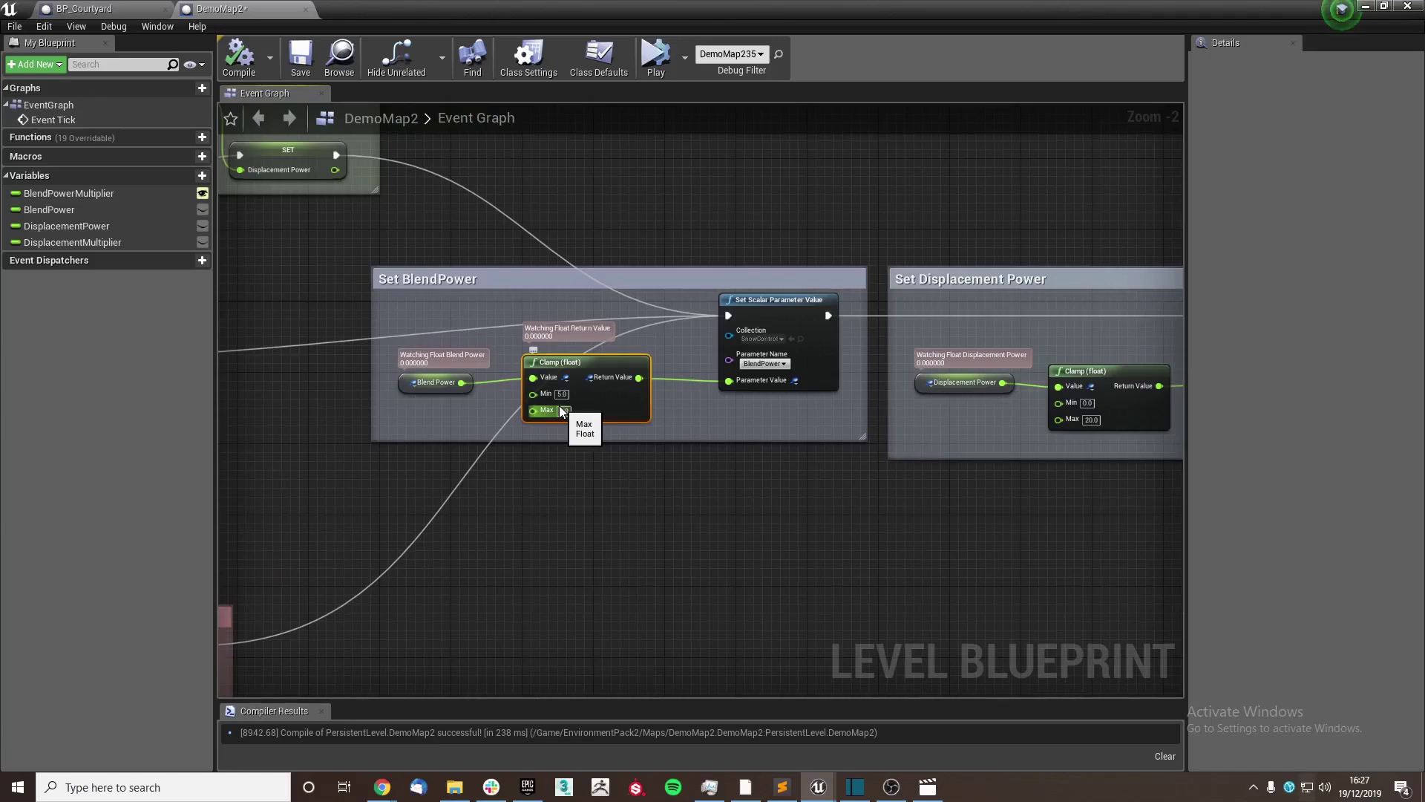
right_drag(750, 336, 654, 352)
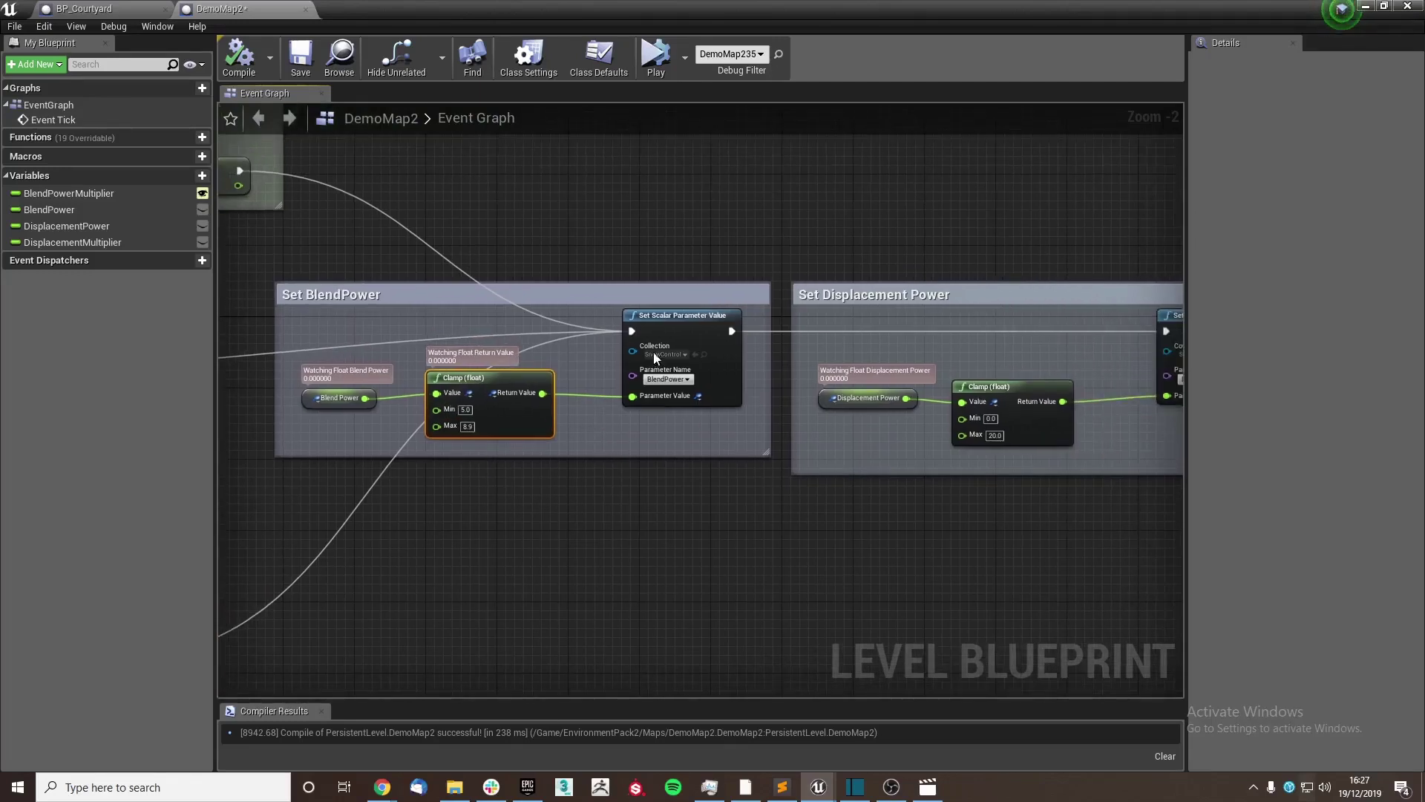
- Choose the SnowControl collection and the BlendPower parameter on the Set Scalar Parameter Value node in the Set BlendPower group
click(686, 319)
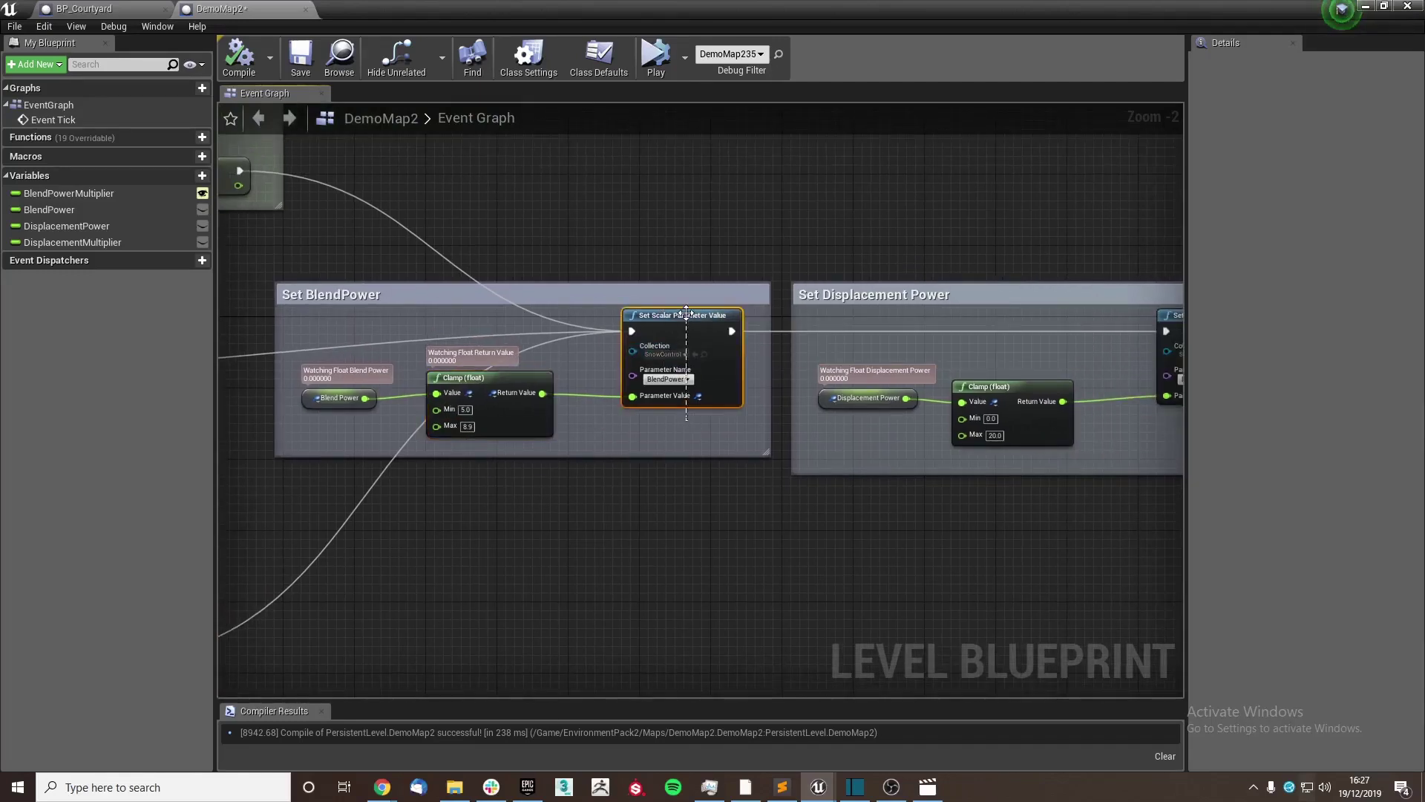
click(663, 354)
scroll(747, 471, down, 5)
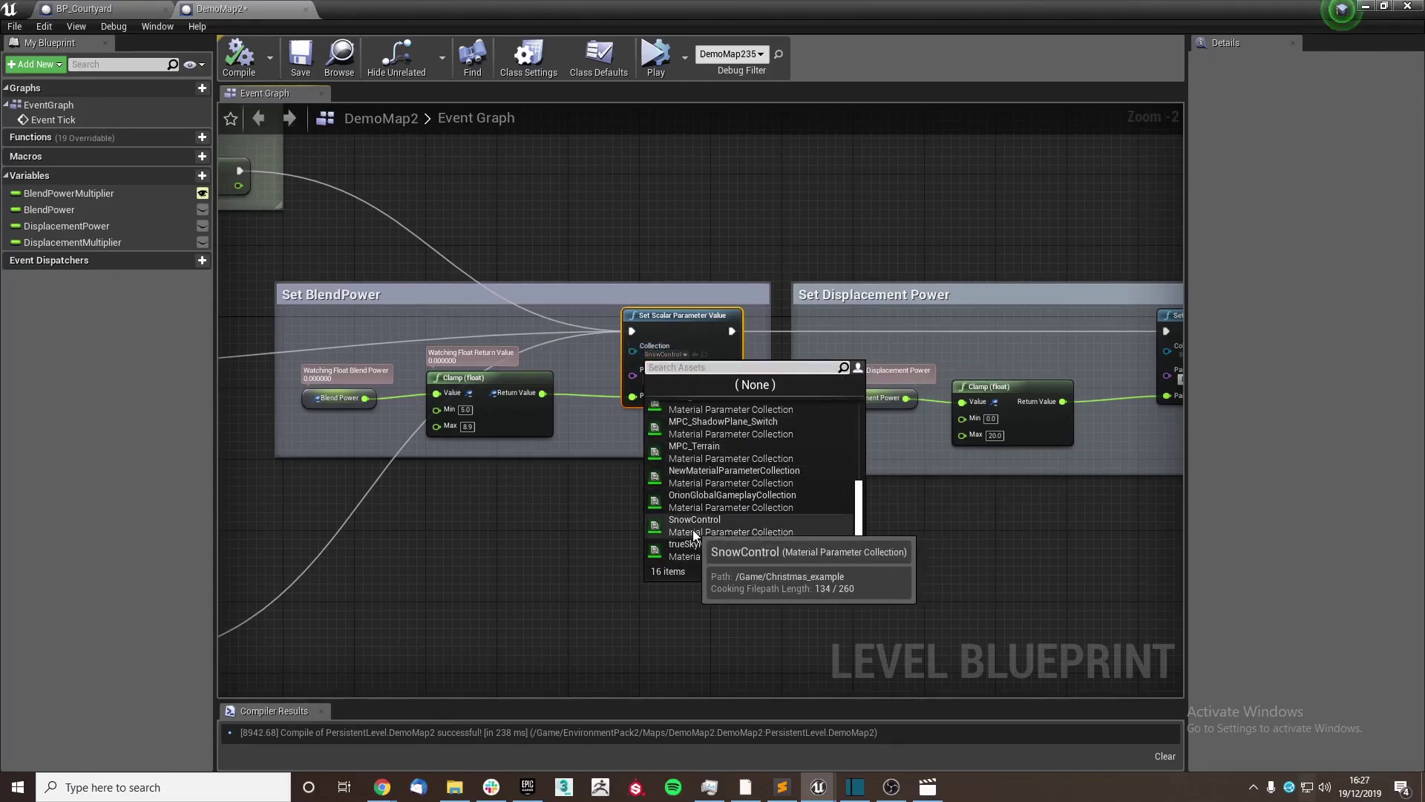
click(759, 524)
click(684, 380)
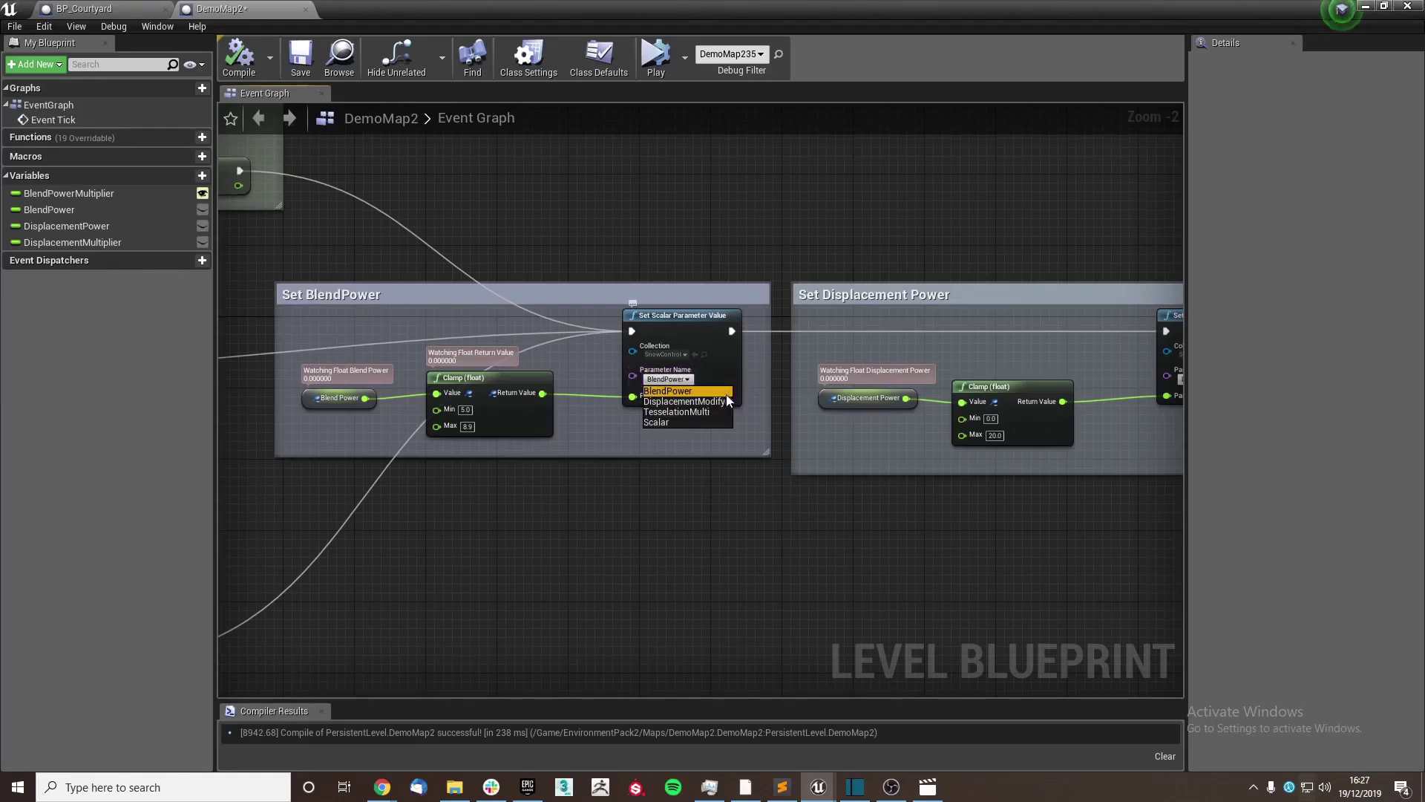
click(677, 394)
- Inspect the Displacement Power group and the default value of its DisplacementMultiplier variable
right_drag(920, 403, 561, 410)
scroll(561, 410, down, 3)
right_drag(356, 352, 746, 445)
scroll(590, 362, up, 3)
right_drag(557, 370, 531, 441)
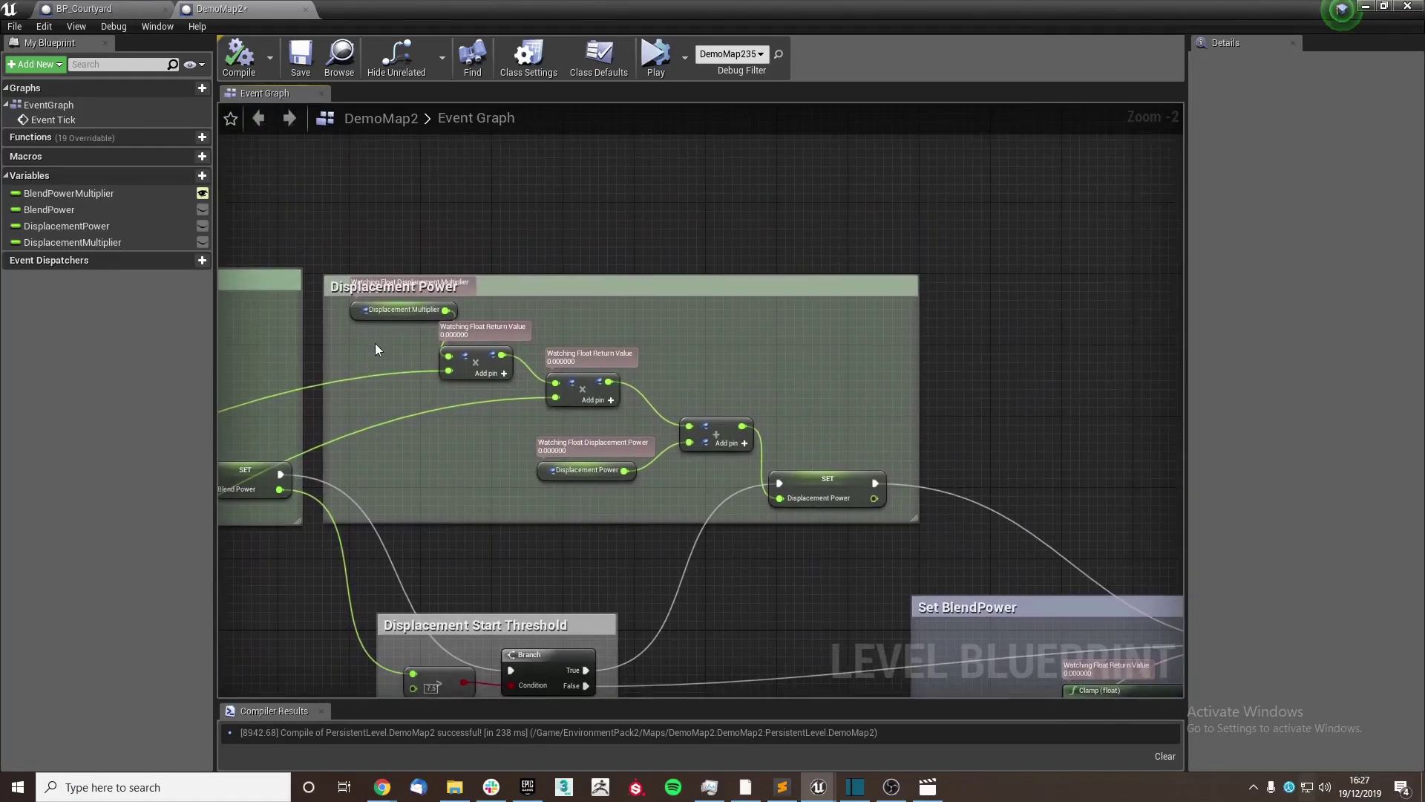
click(405, 309)
right_drag(379, 356, 408, 337)
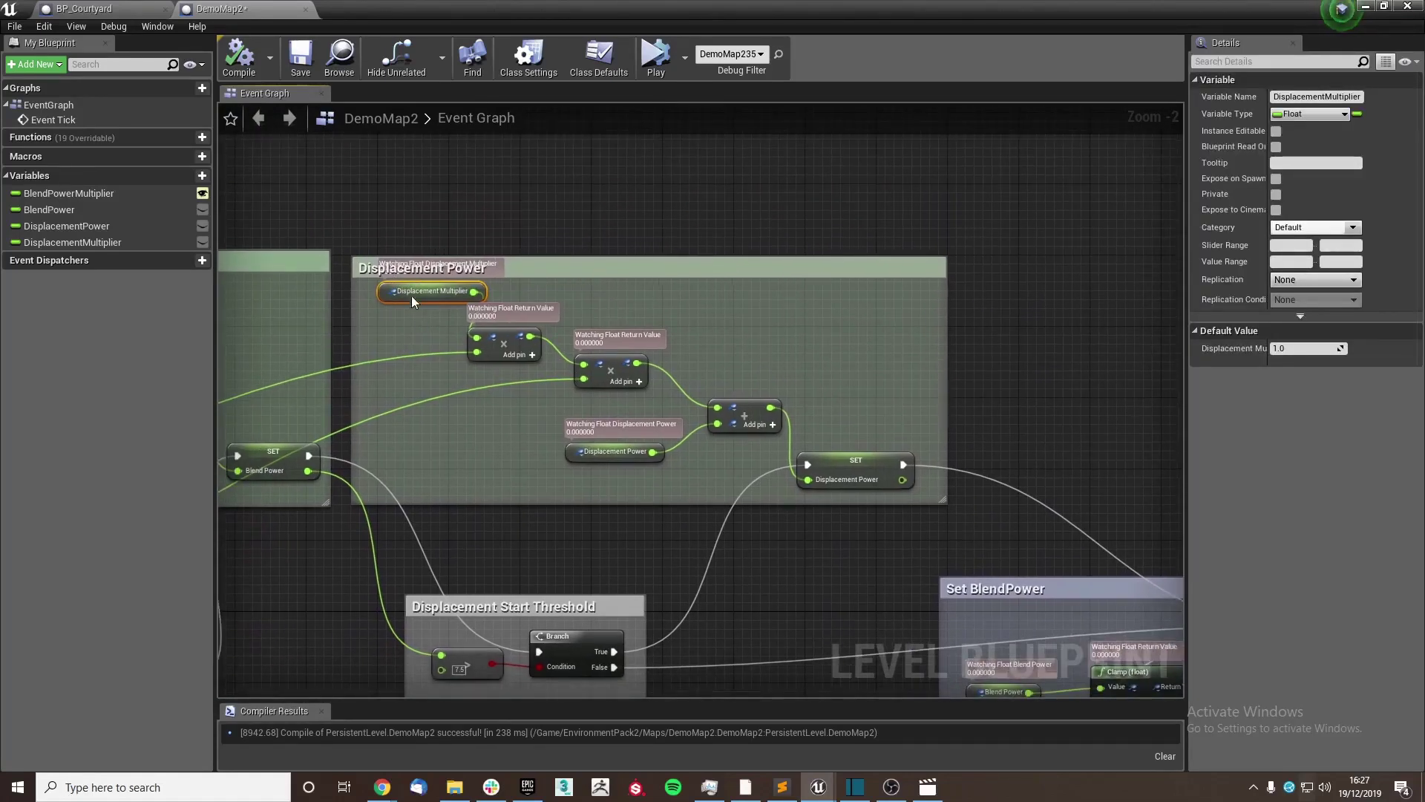
- Trace the rainfall value and Event Tick's Delta Seconds into the multiply nodes of the Displacement Power group
mouse_move(536, 372)
right_down()
mouse_move(493, 391)
mouse_move(559, 383)
right_up()
scroll(551, 360, down, 4)
scroll(407, 427, up, 3)
right_drag(407, 427, 750, 380)
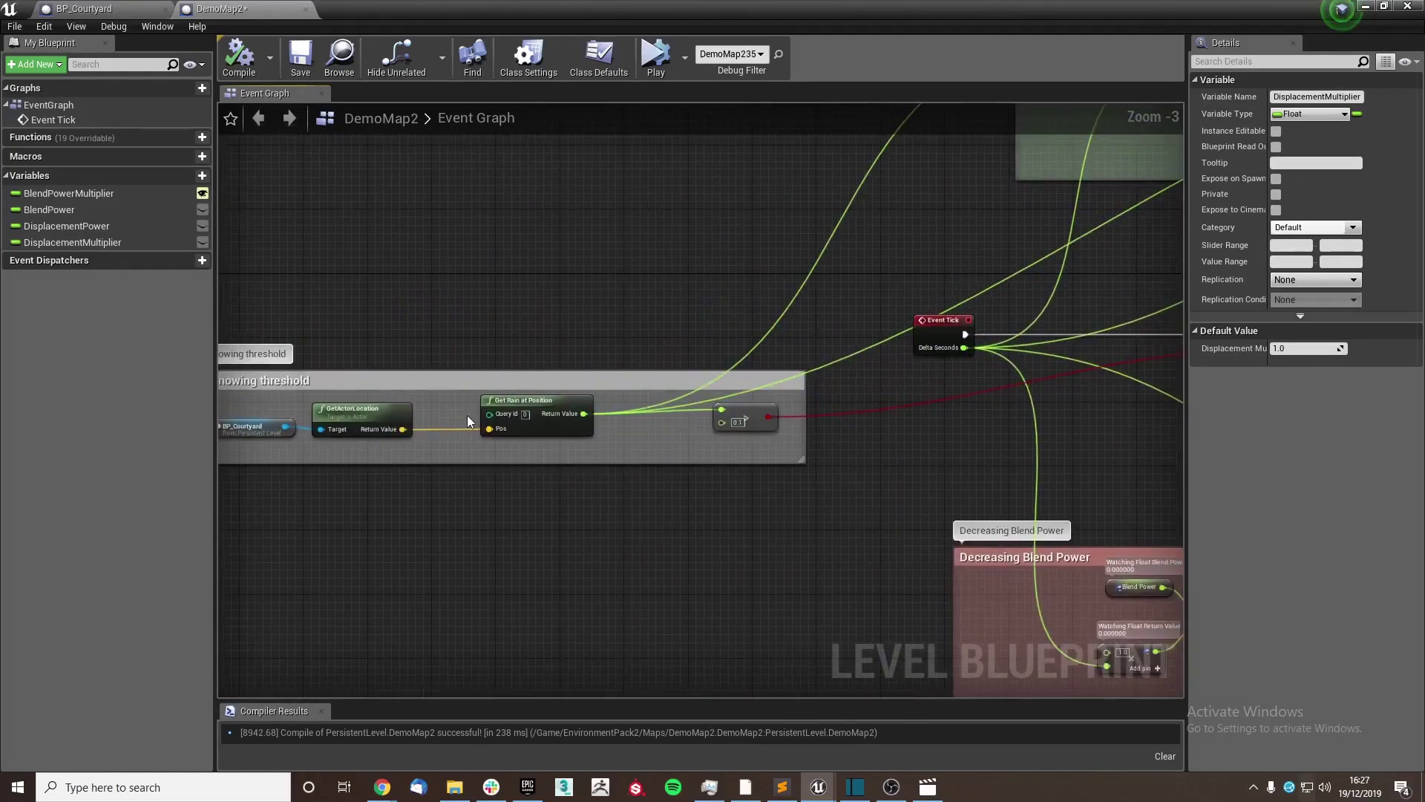
right_drag(633, 382, 114, 492)
right_drag(763, 328, 204, 474)
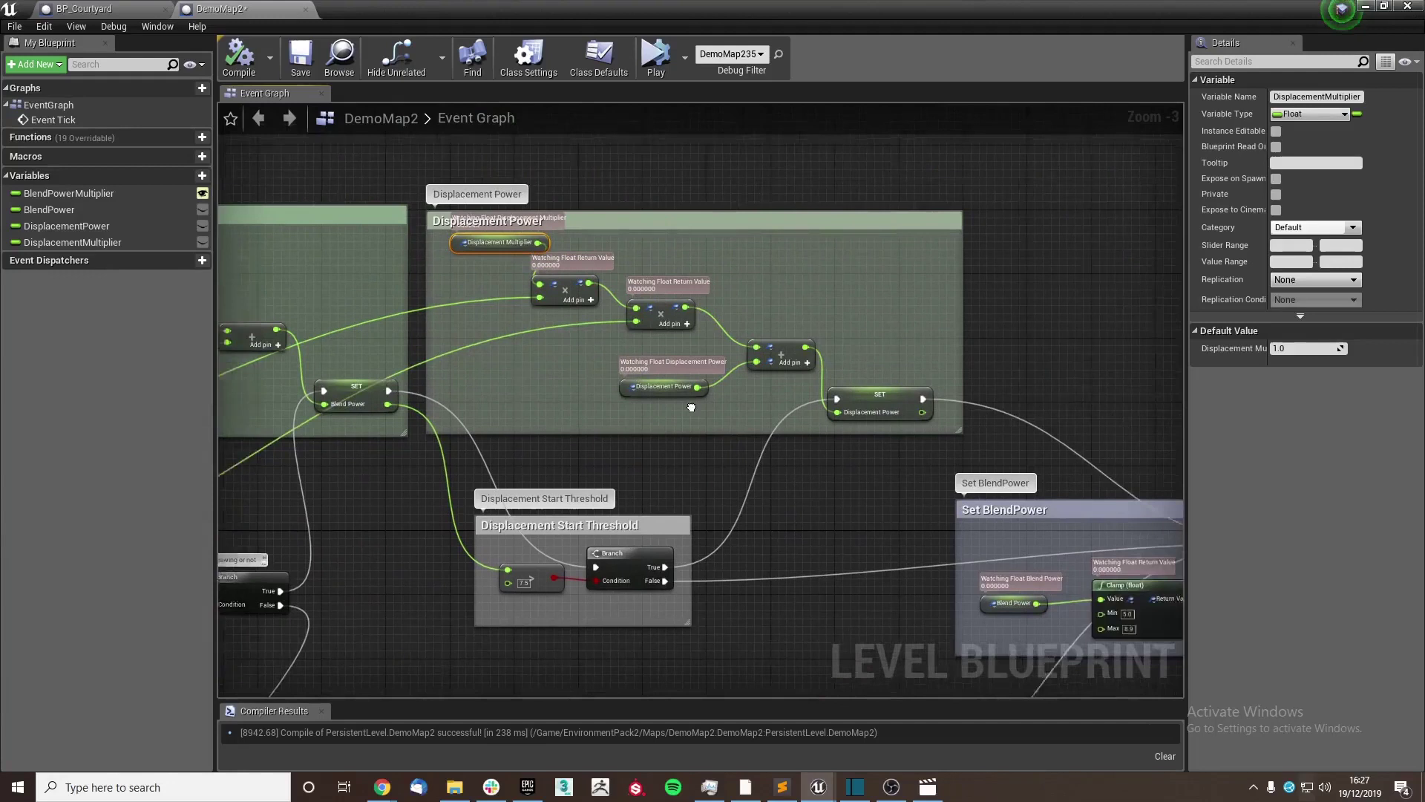
right_drag(690, 408, 675, 369)
right_drag(242, 479, 857, 300)
right_drag(974, 243, 415, 445)
right_drag(815, 322, 685, 280)
- Examine the Displacement Power variable and the Clamp node limits in the Set Displacement Power group
click(572, 332)
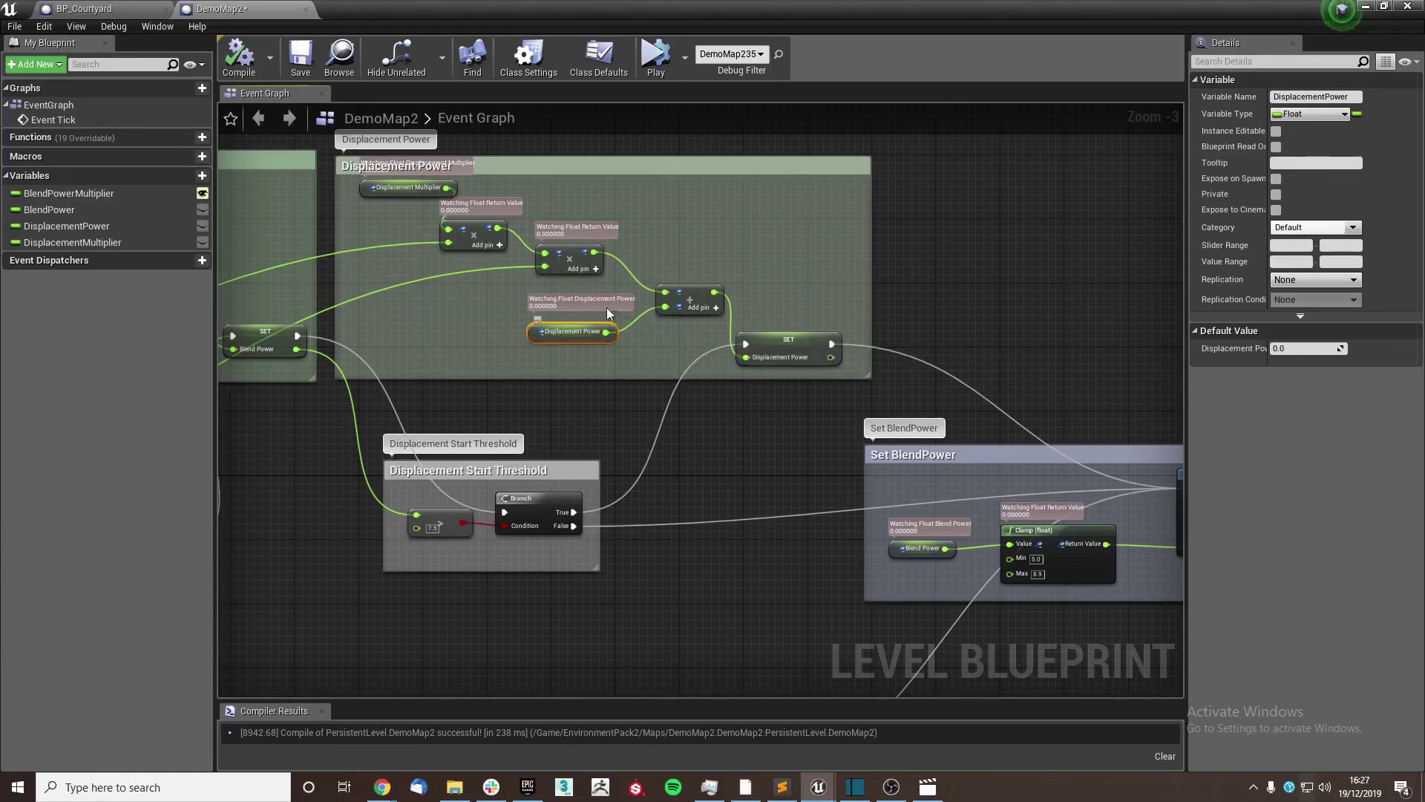
right_drag(816, 437, 496, 389)
right_drag(928, 370, 409, 280)
click(686, 401)
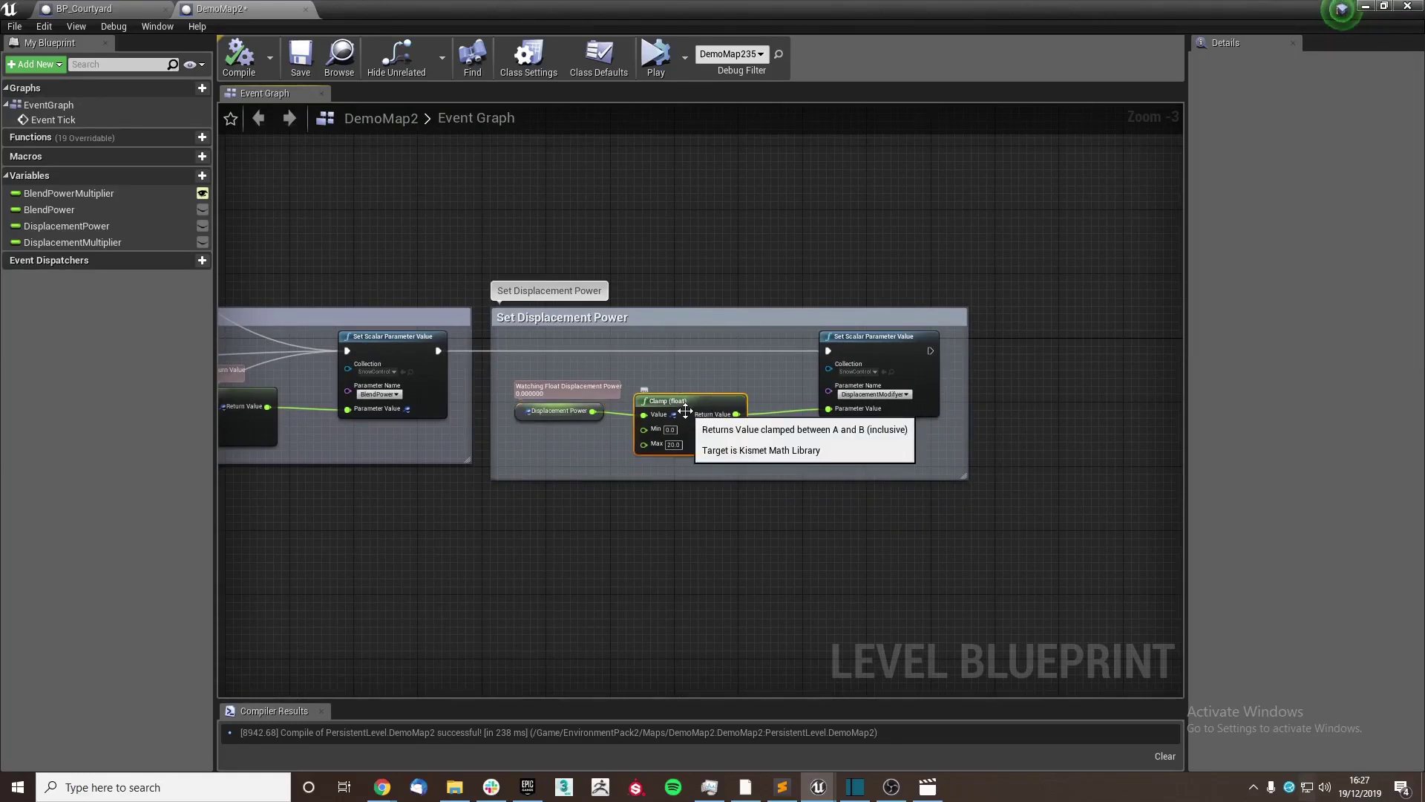
scroll(684, 410, down, 2)
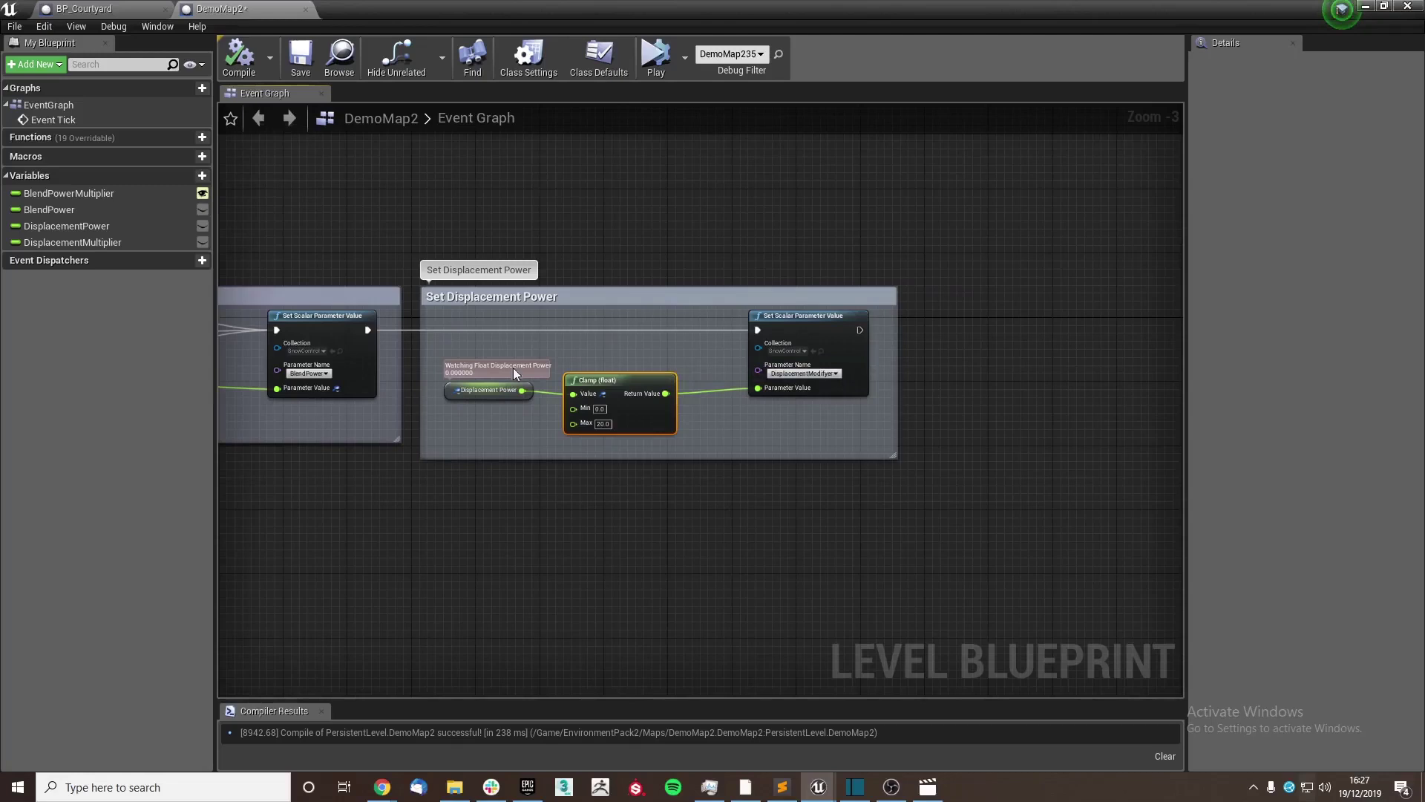
- Examine the Displacement Start Threshold comparison and follow its Branch outputs to the Displacement Power and Set BlendPower groups
scroll(462, 381, up, 3)
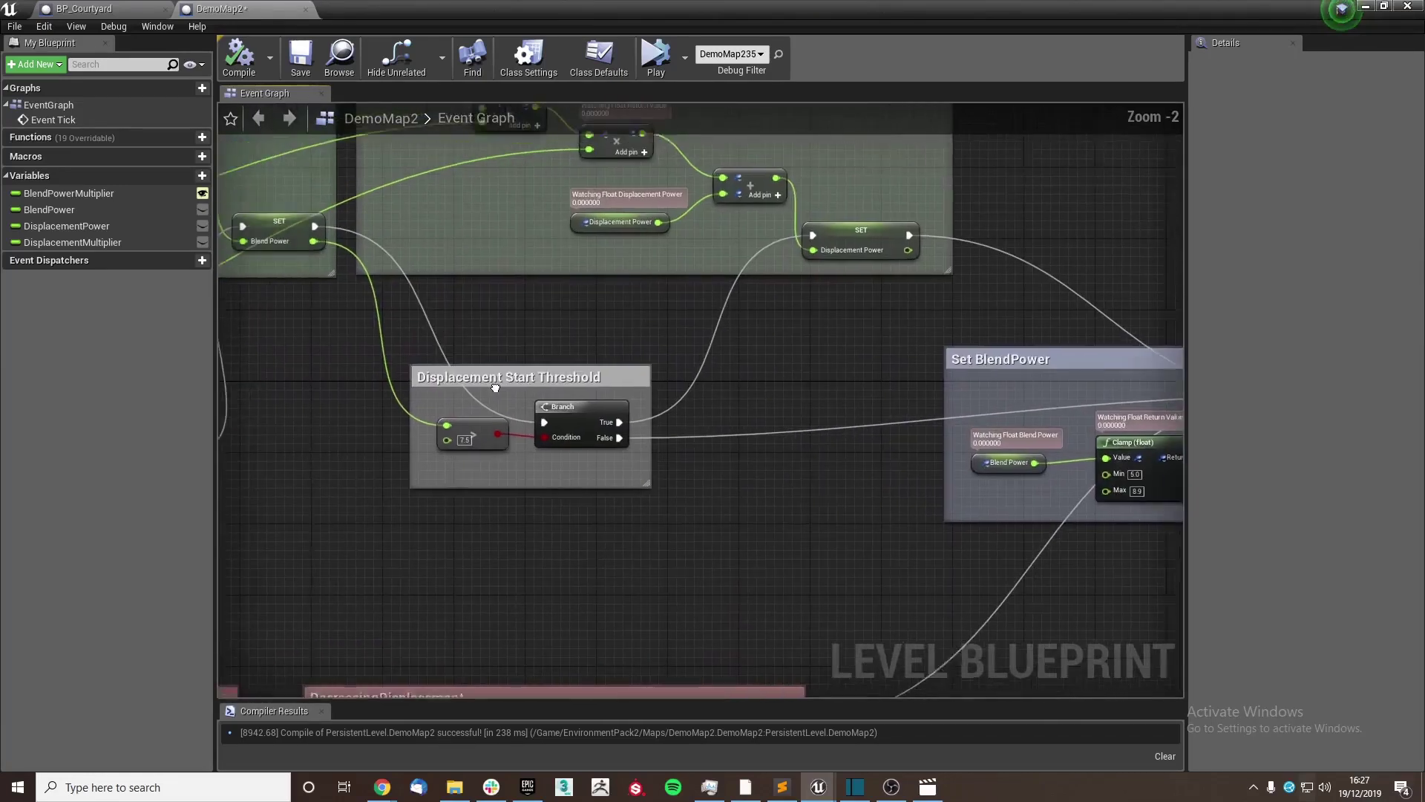
drag(760, 517, 673, 482)
scroll(558, 479, down, 2)
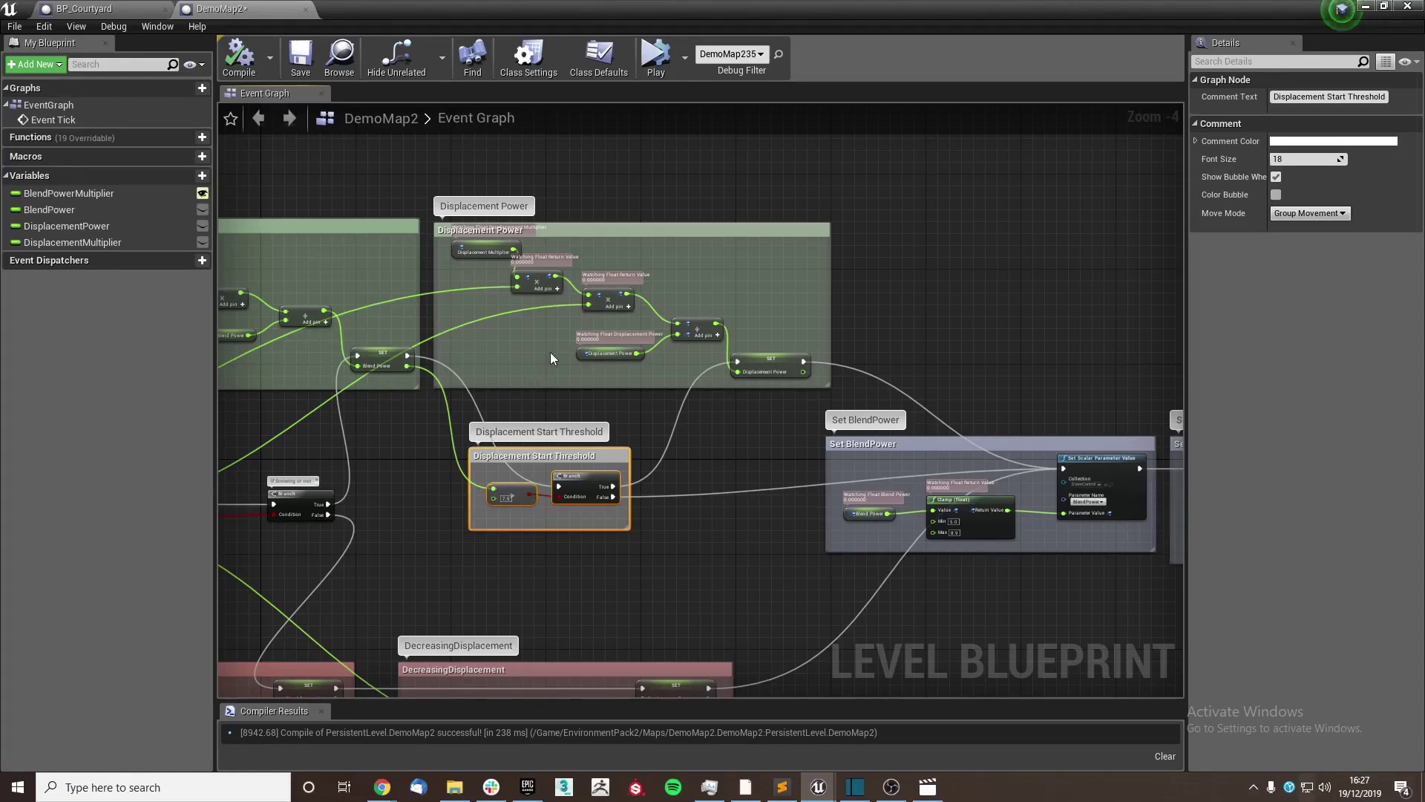
scroll(550, 352, up, 2)
click(518, 550)
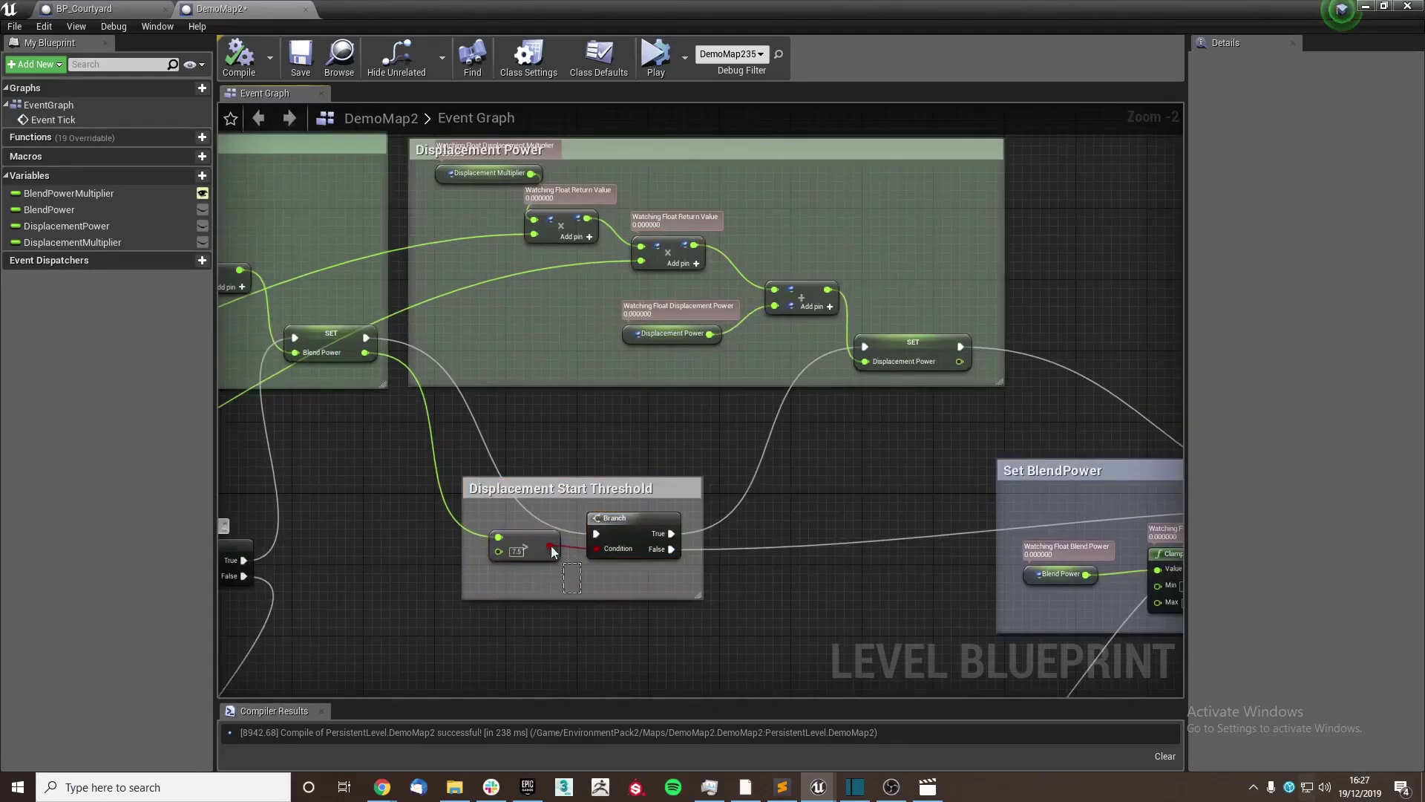
click(643, 534)
right_drag(685, 559, 506, 506)
scroll(507, 506, down, 1)
right_drag(835, 355, 738, 323)
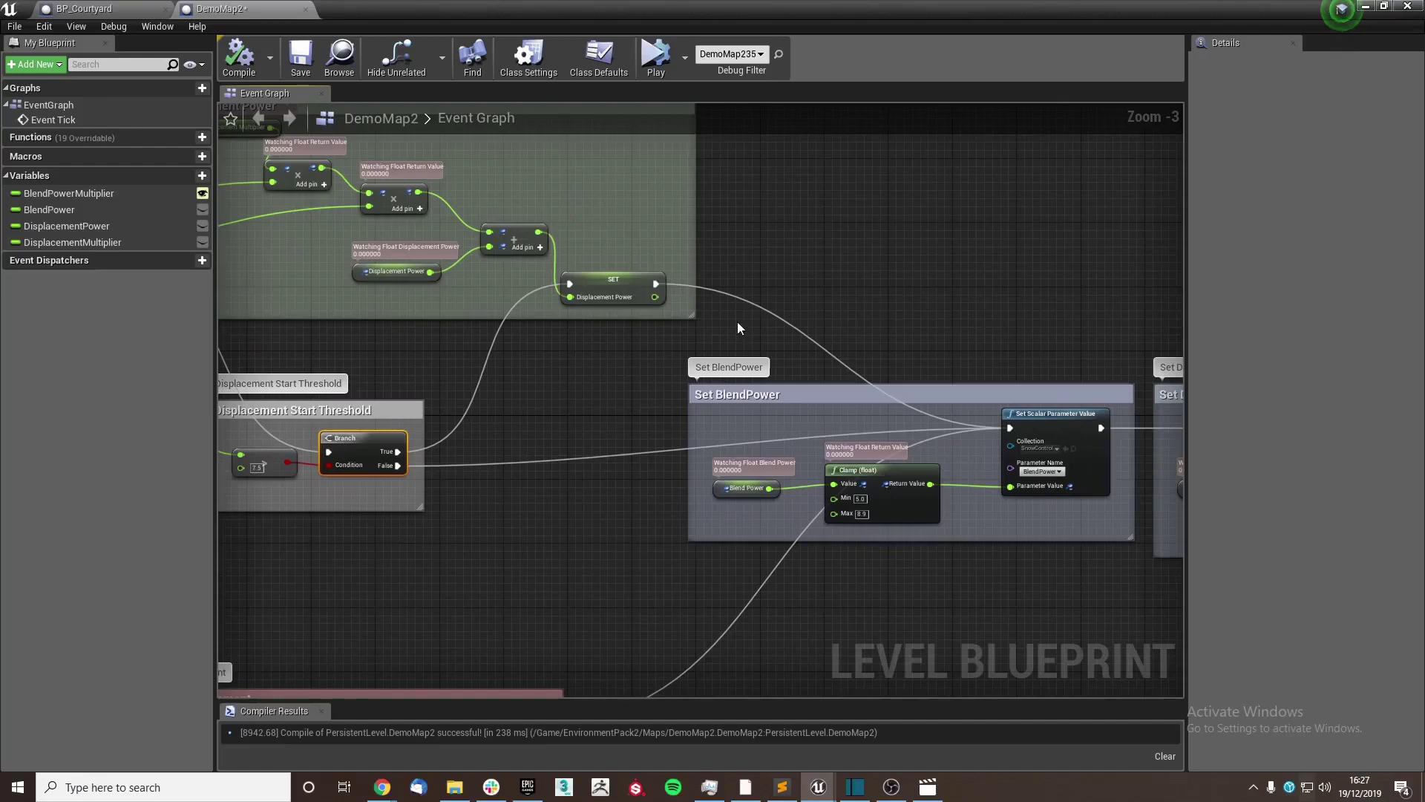
right_drag(541, 302, 660, 223)
- Review the Decreasing Blend Power and DecreasingDisplacement groups and their connection to the snowing Branch node
scroll(660, 224, down, 2)
right_drag(470, 364, 773, 378)
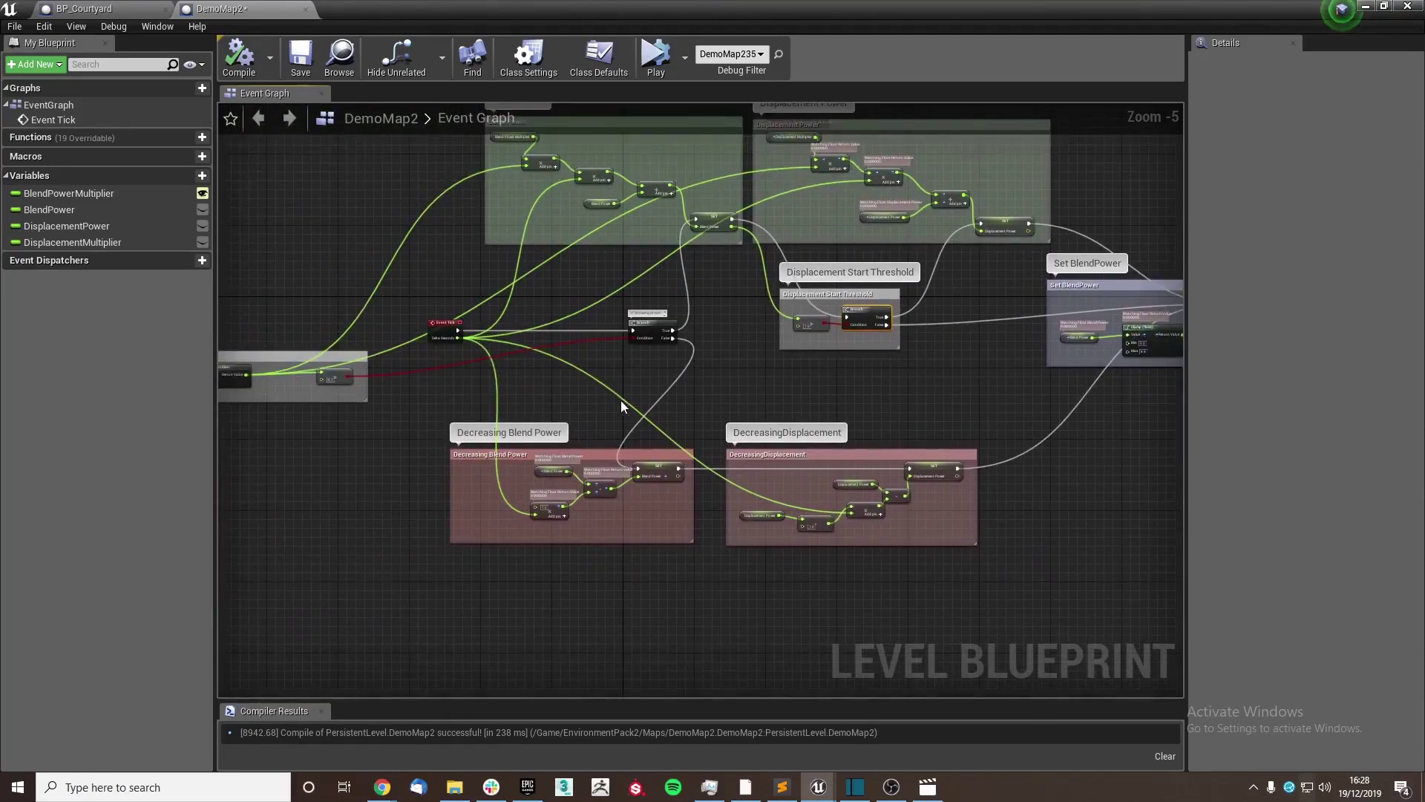
right_drag(620, 400, 534, 354)
drag(867, 541, 376, 359)
right_drag(376, 360, 432, 397)
scroll(496, 415, up, 3)
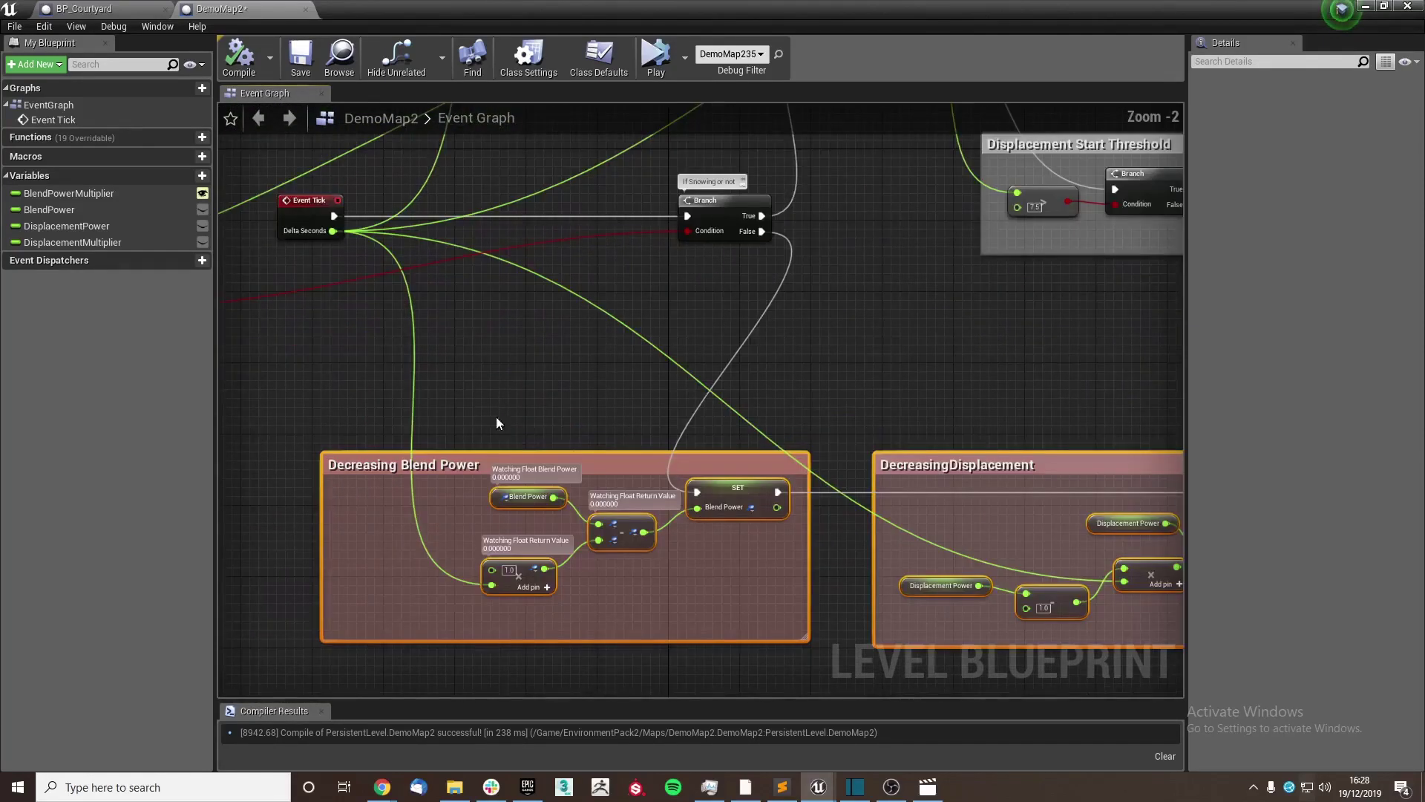
right_drag(586, 458, 537, 386)
scroll(537, 386, down, 1)
right_drag(550, 255, 538, 329)
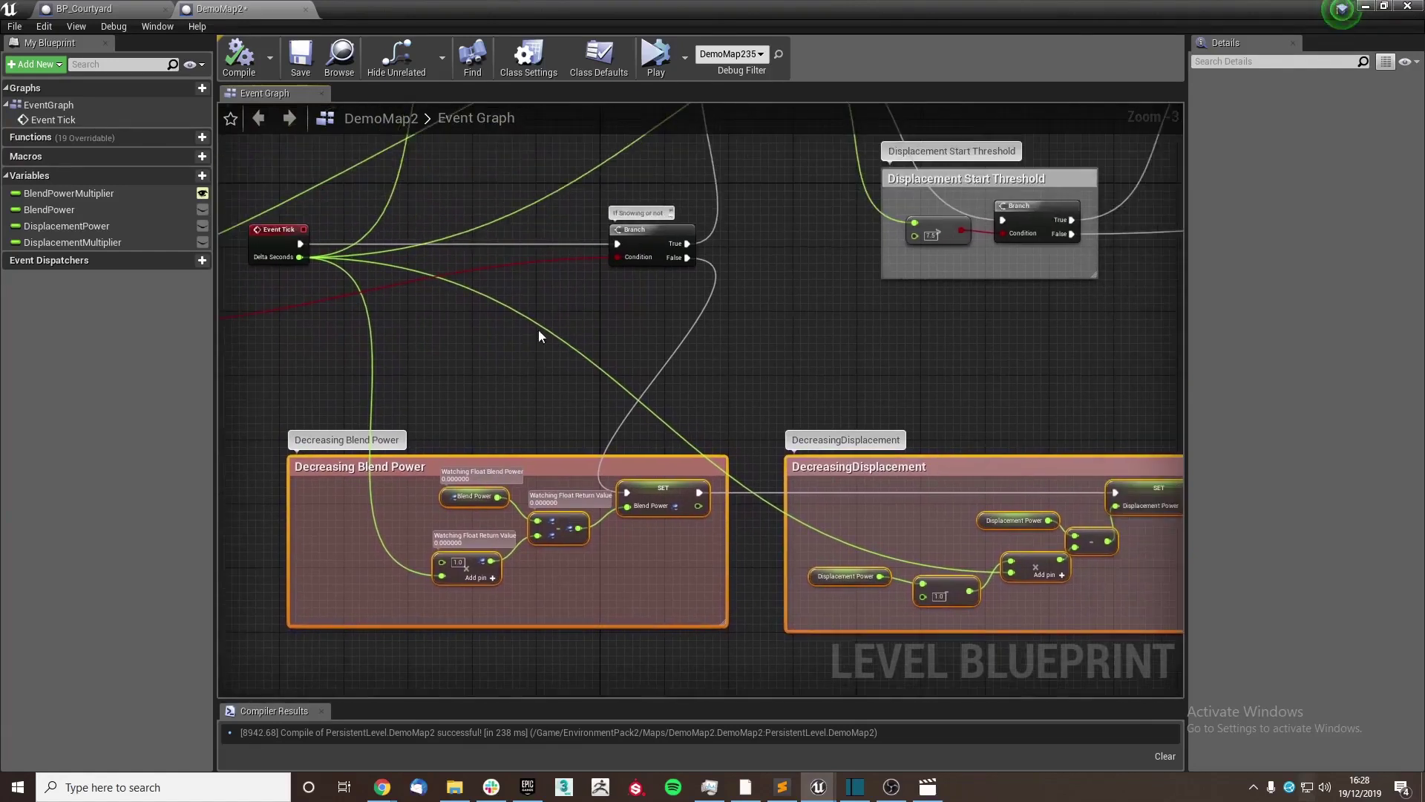
- Check the rainfall comparison that feeds the snowing Branch and the nodes that subtract from Blend Power
right_drag(452, 316, 850, 299)
click(454, 305)
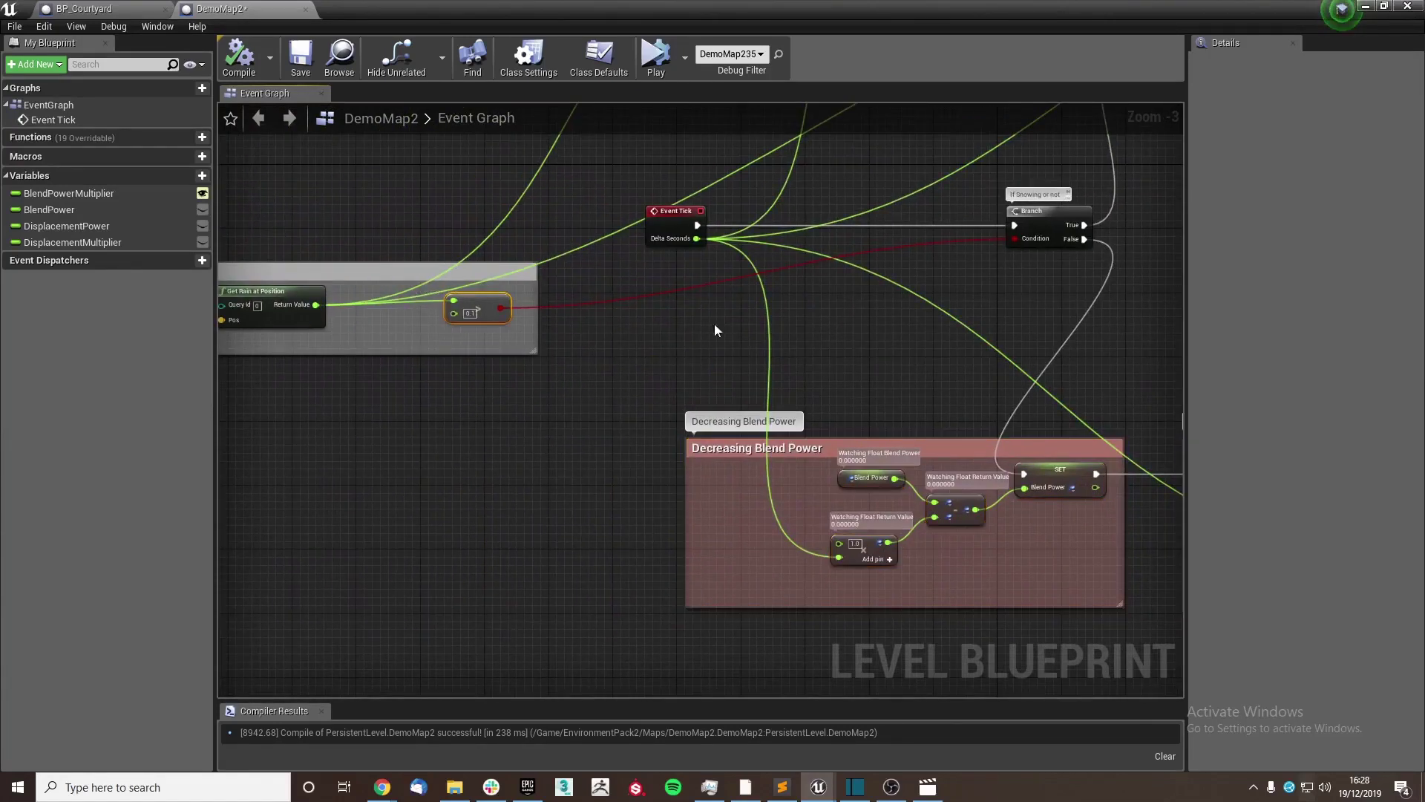
right_drag(764, 320, 397, 297)
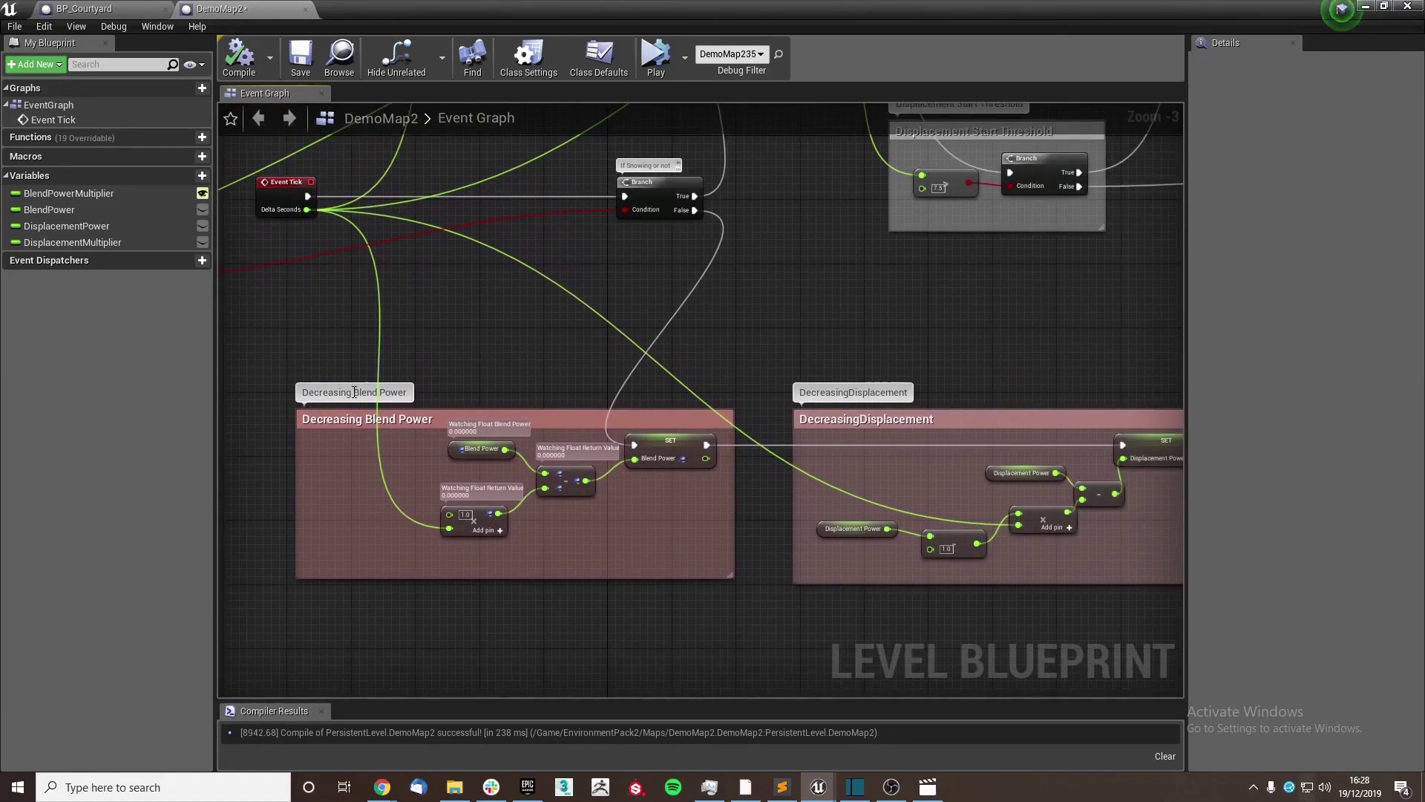
drag(666, 533, 665, 534)
drag(505, 542, 440, 509)
drag(434, 443, 745, 487)
- Examine the nodes of the DecreasingDisplacement group and follow its output to the Set BlendPower and Set Displacement Power groups
scroll(745, 487, down, 2)
right_drag(787, 479, 607, 475)
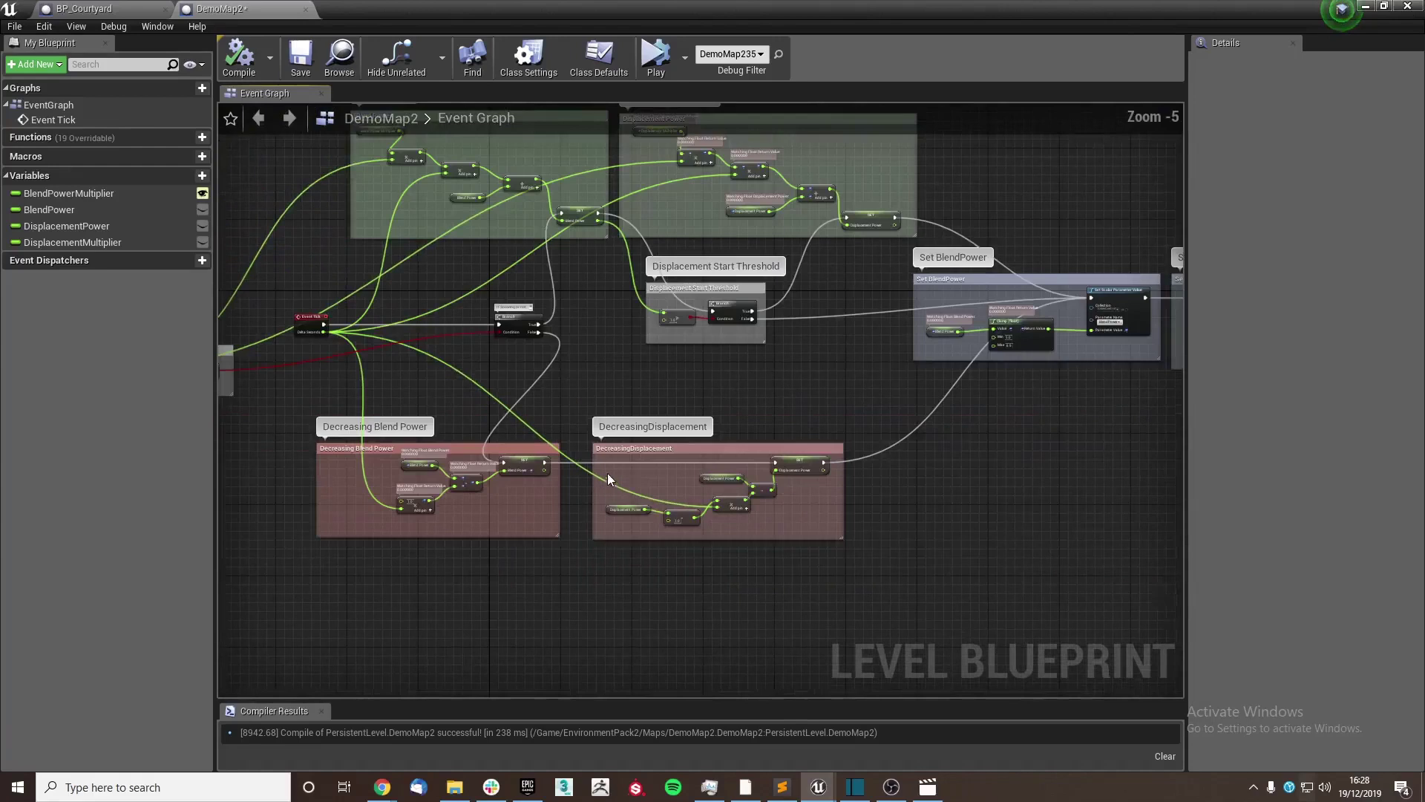
right_drag(1082, 347, 907, 358)
right_drag(1003, 305, 922, 341)
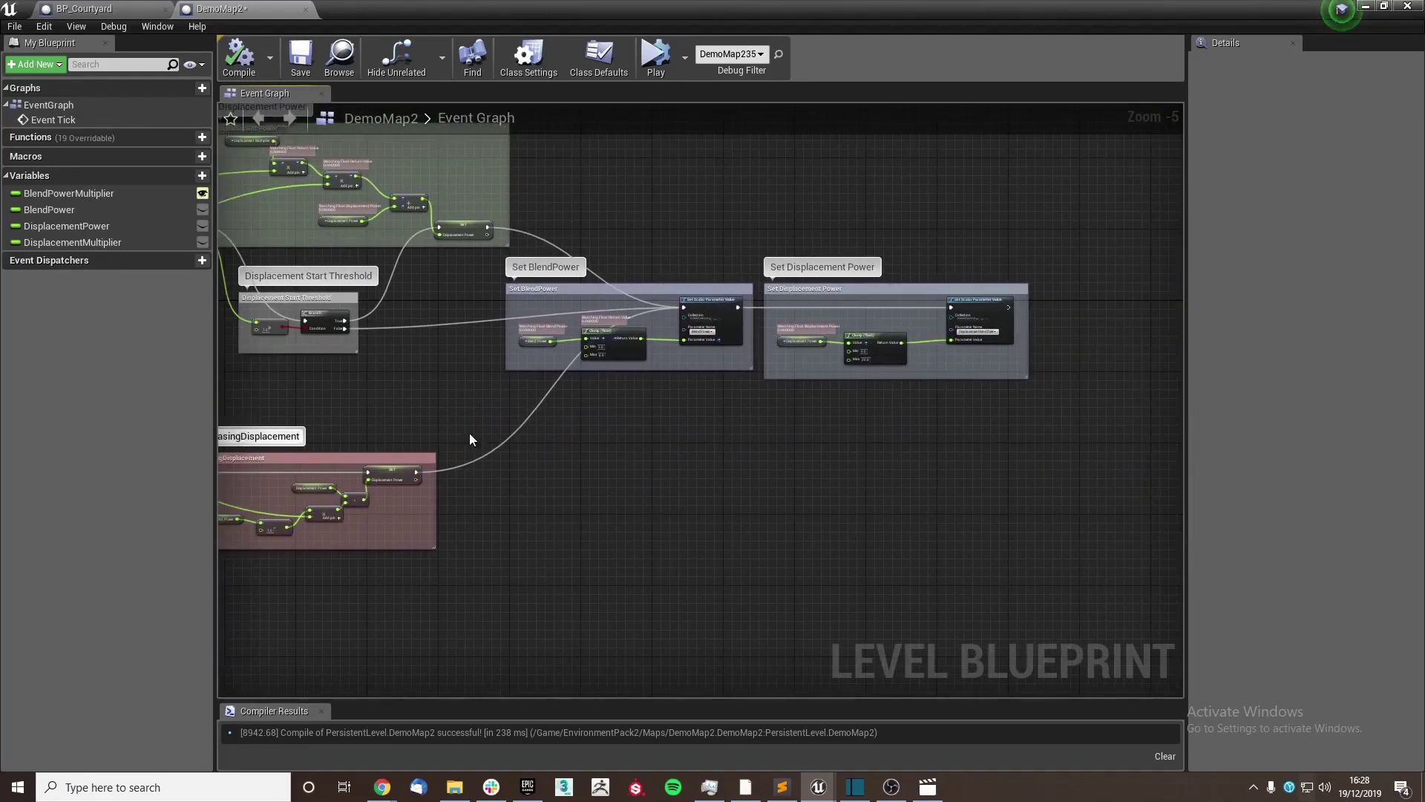
scroll(469, 438, up, 2)
drag(668, 553, 287, 448)
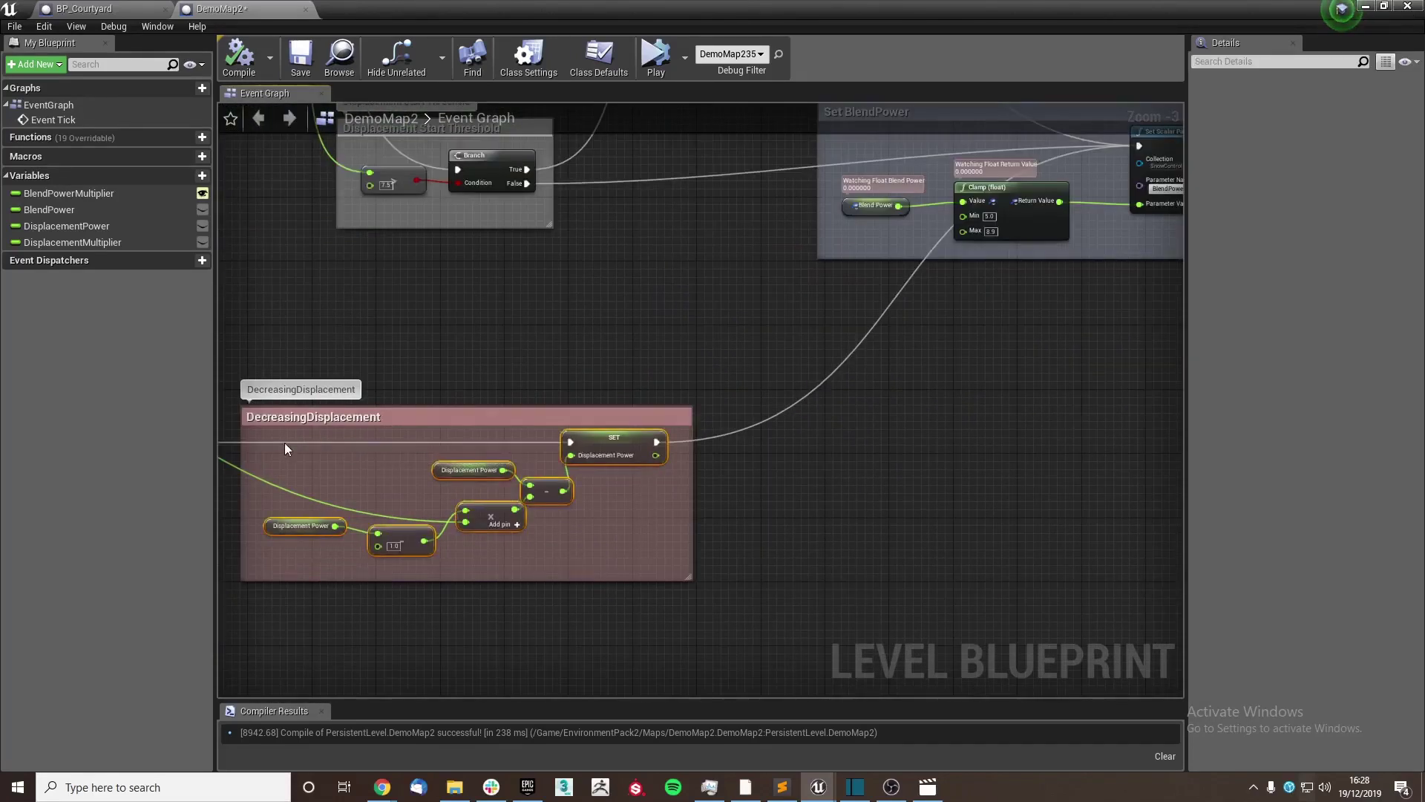
right_drag(286, 444, 425, 452)
scroll(425, 452, down, 1)
- Minimize the level blueprint window and start simulating the courtyard level
double_click(631, 11)
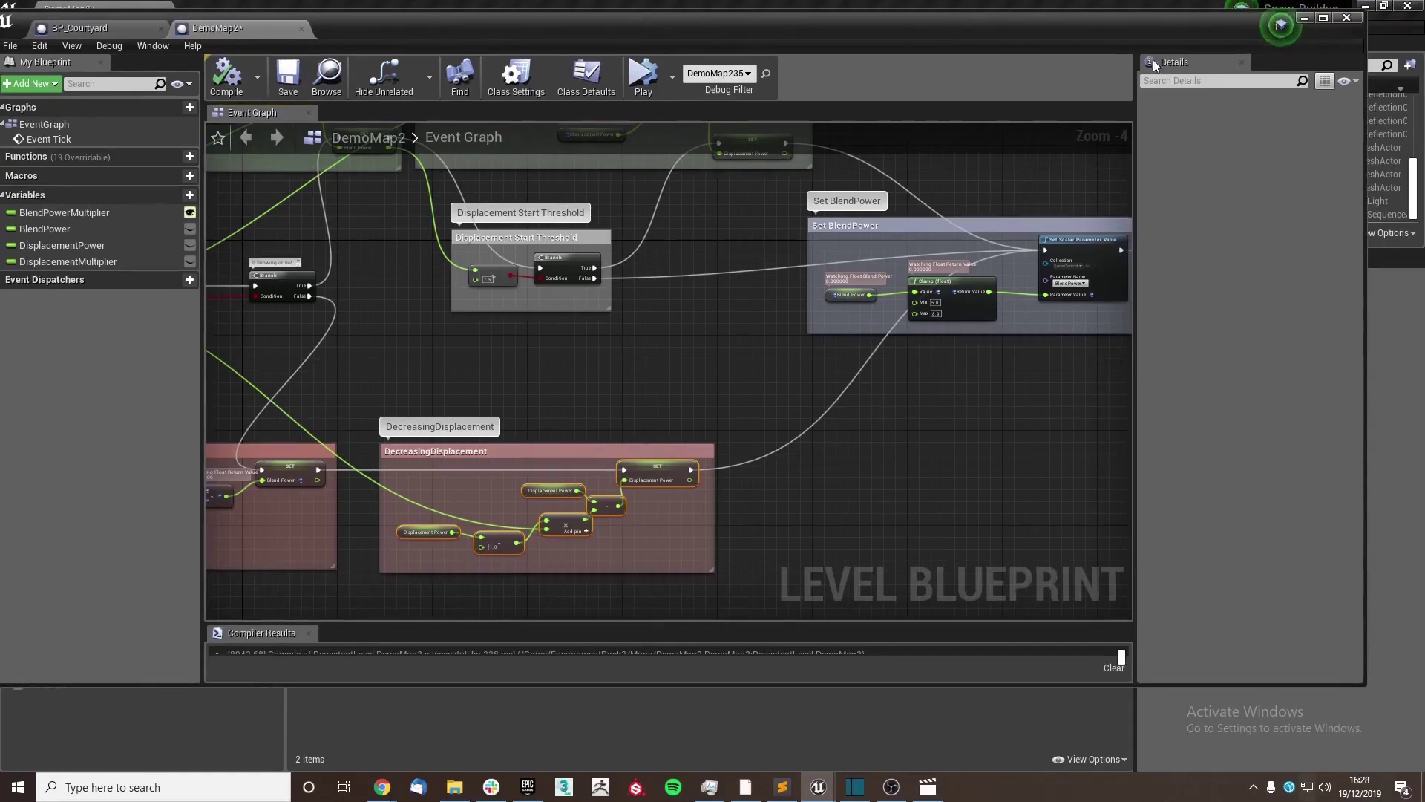
click(1307, 19)
click(795, 58)
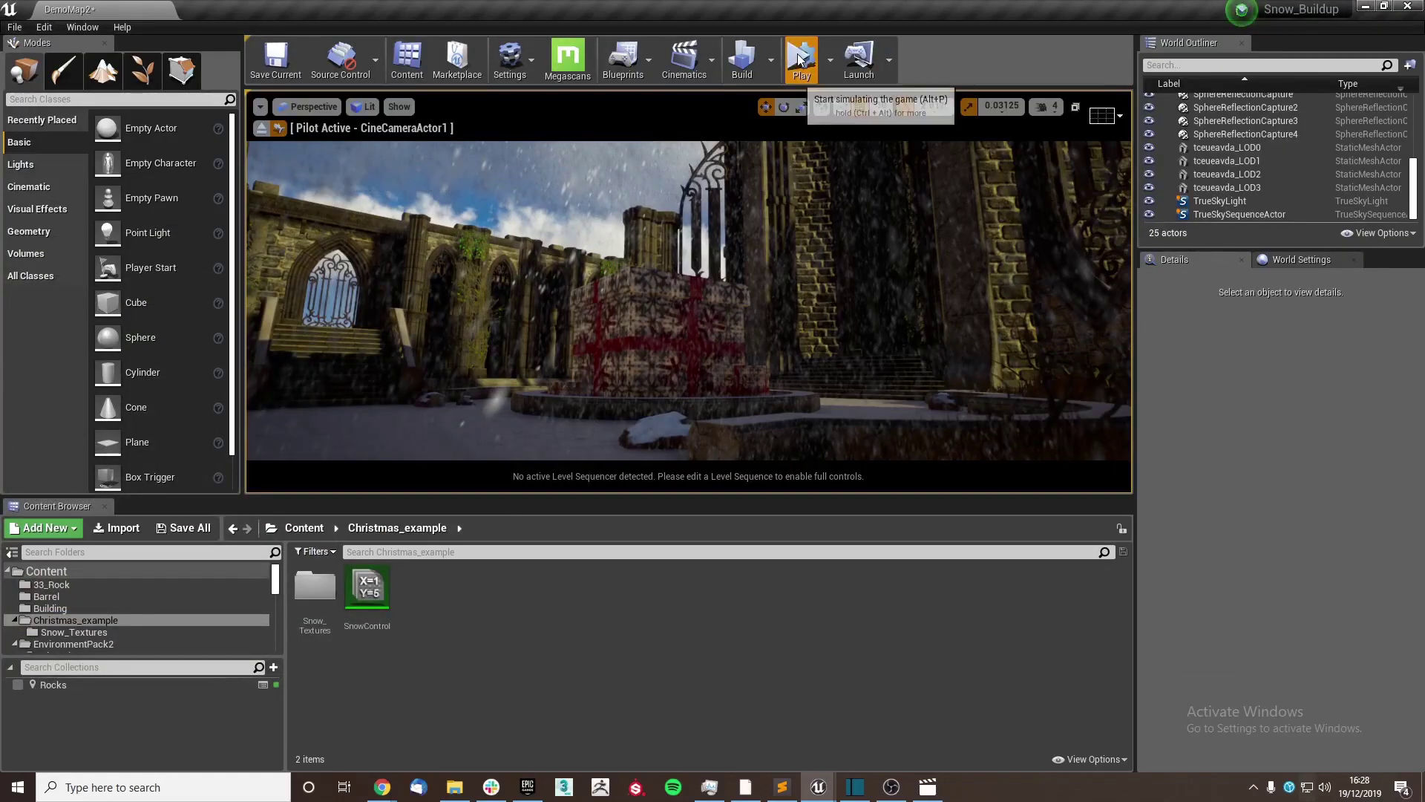
click(584, 425)
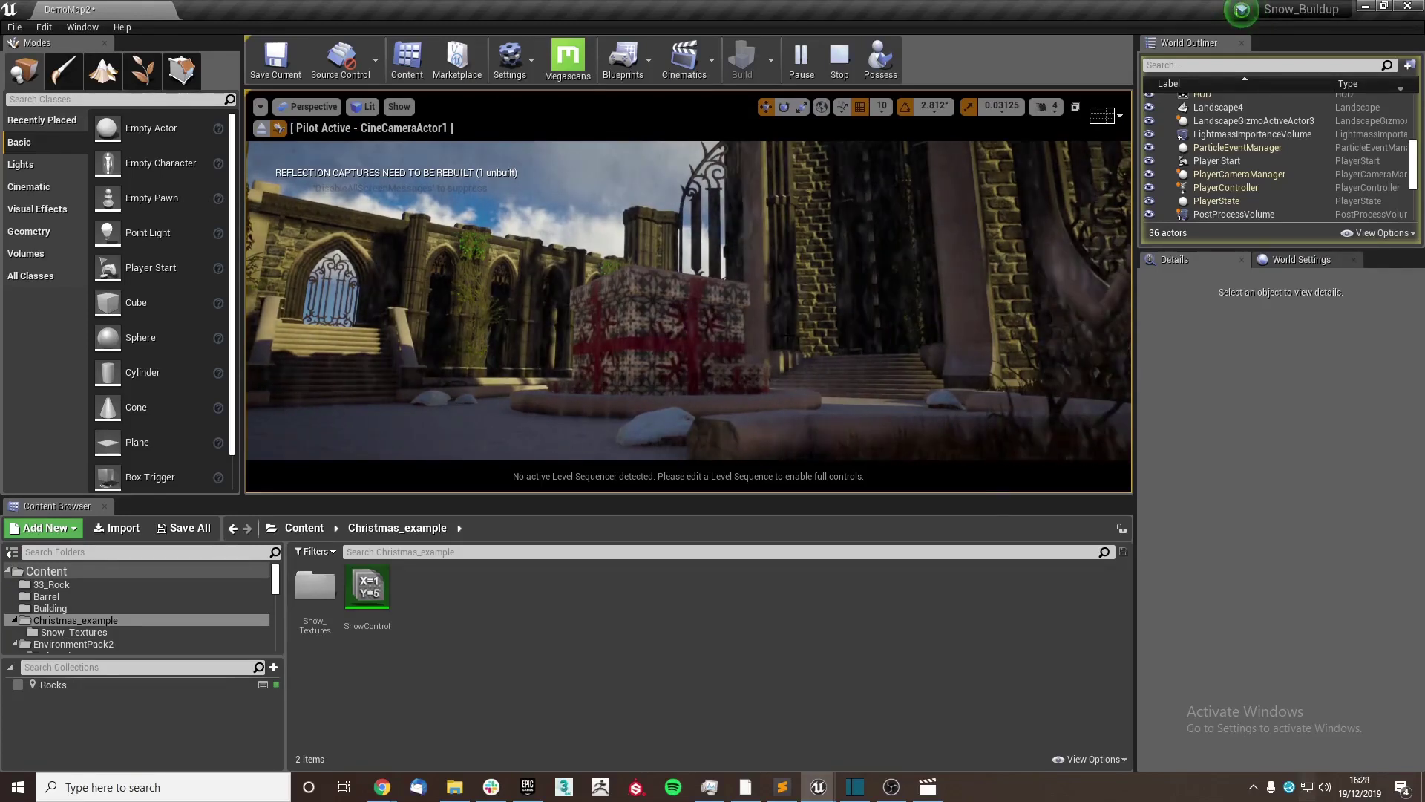
- Open the TrueSkySequenceActor's TrueSkySequenceCumulus sequence for editing and collapse its Registration section
scroll(1417, 185, down, 3)
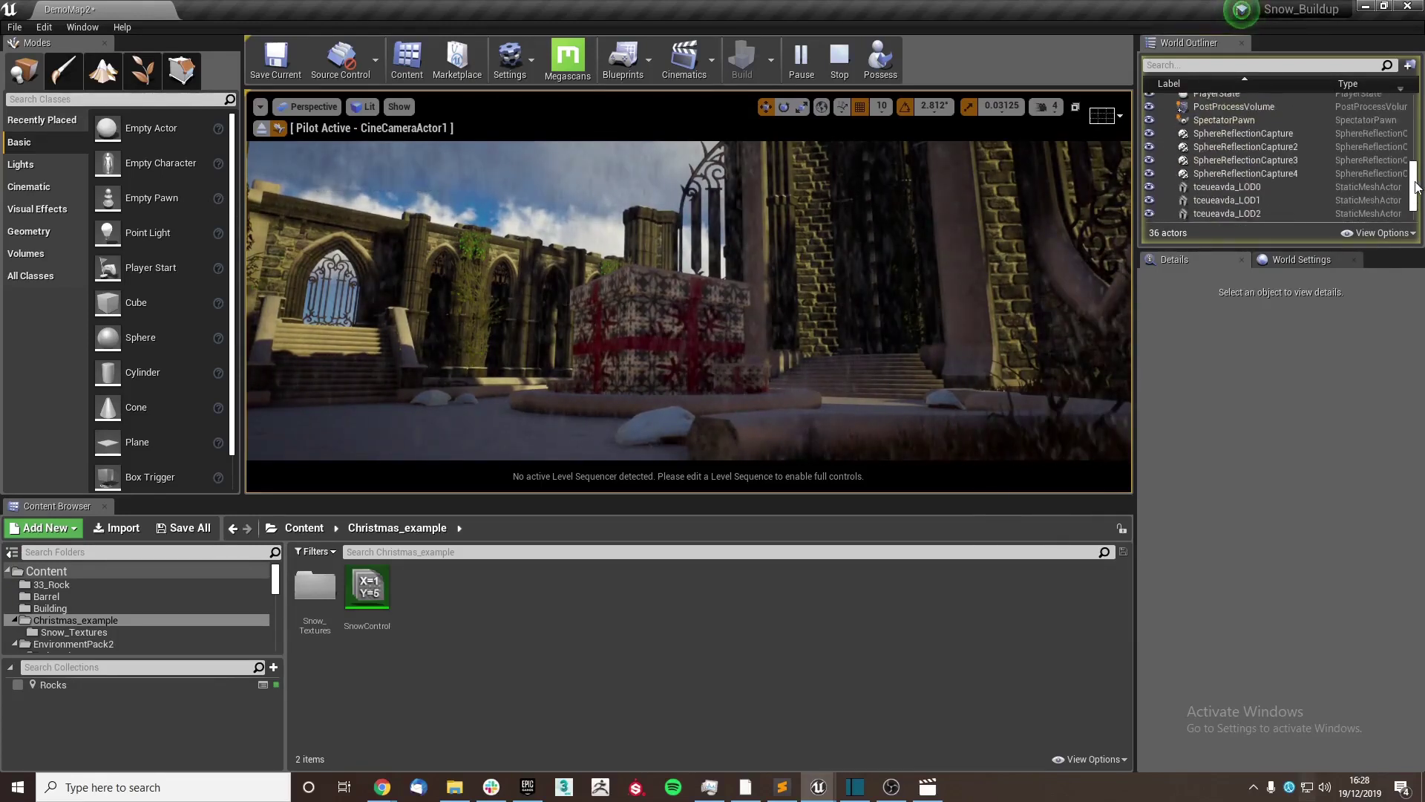
scroll(1416, 187, down, 1)
click(1262, 214)
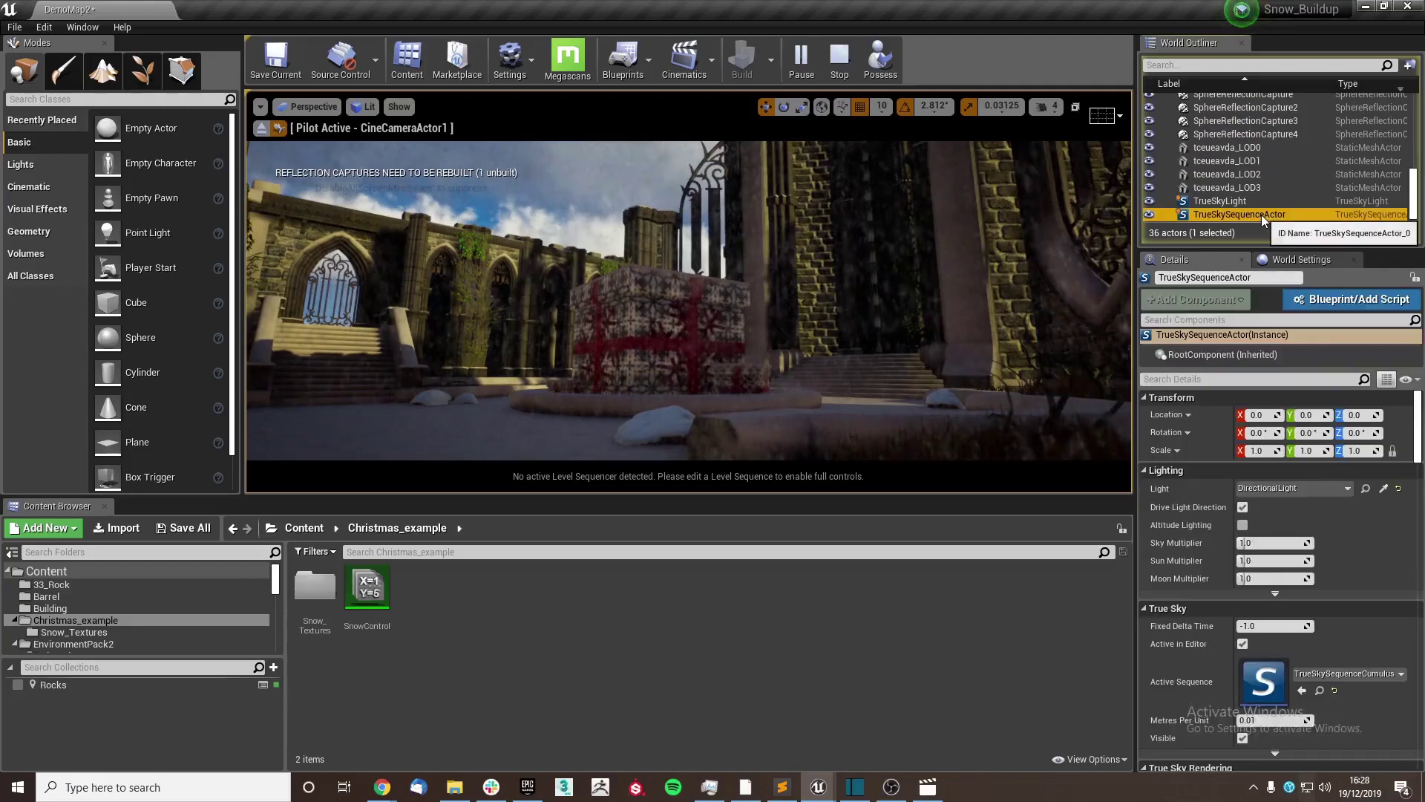
double_click(1280, 699)
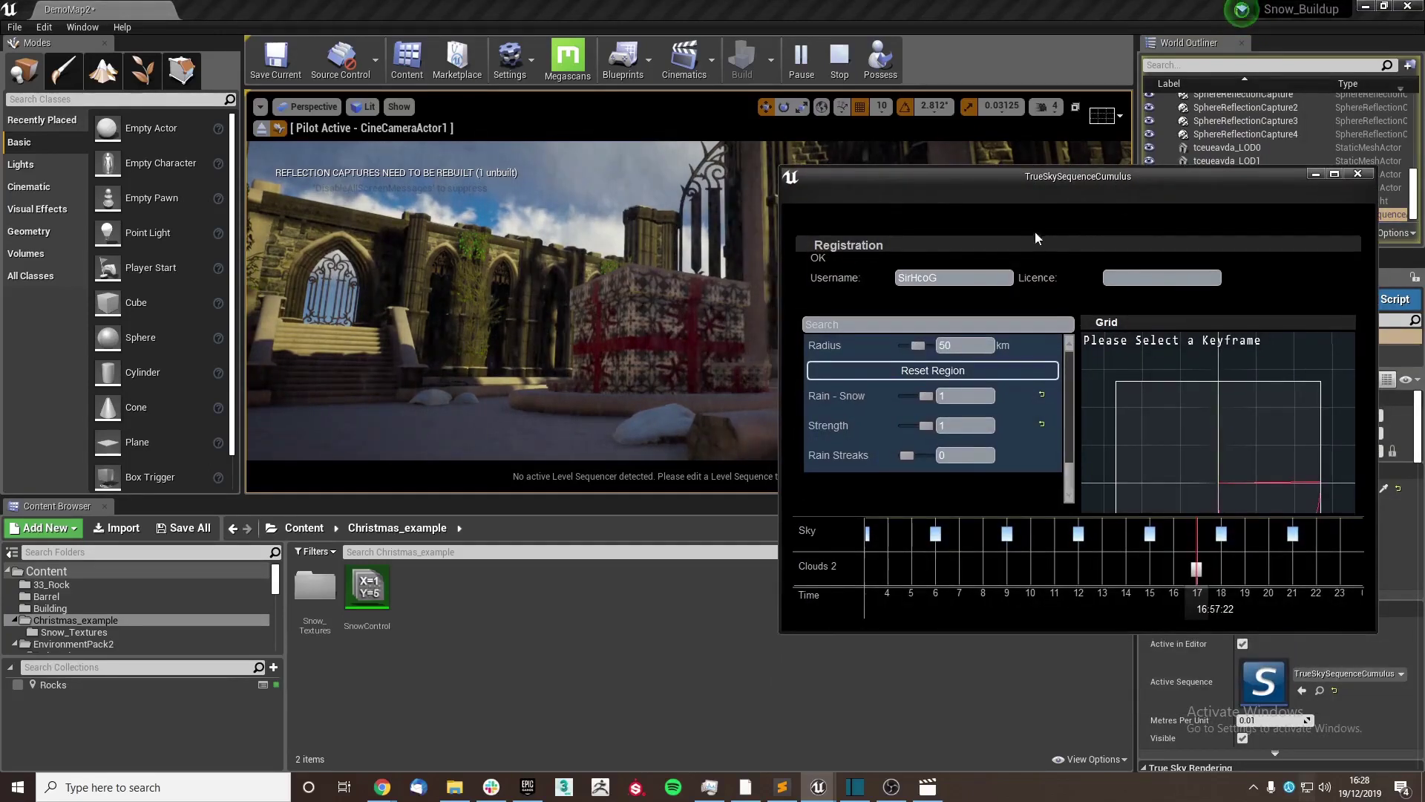
click(840, 243)
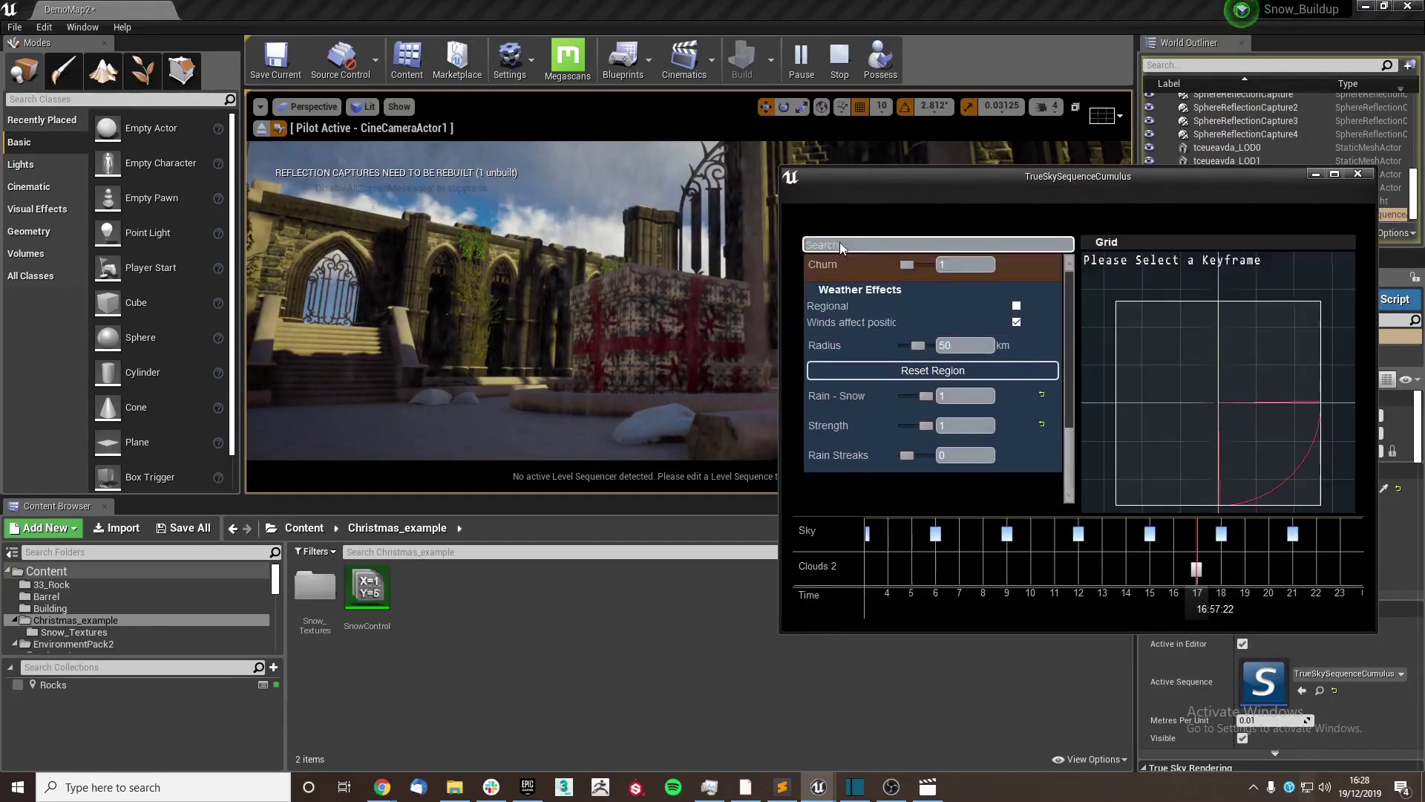
- Lower the precipitation Strength of the Clouds 2 keyframe to 0 and raise it back to 1
click(1196, 569)
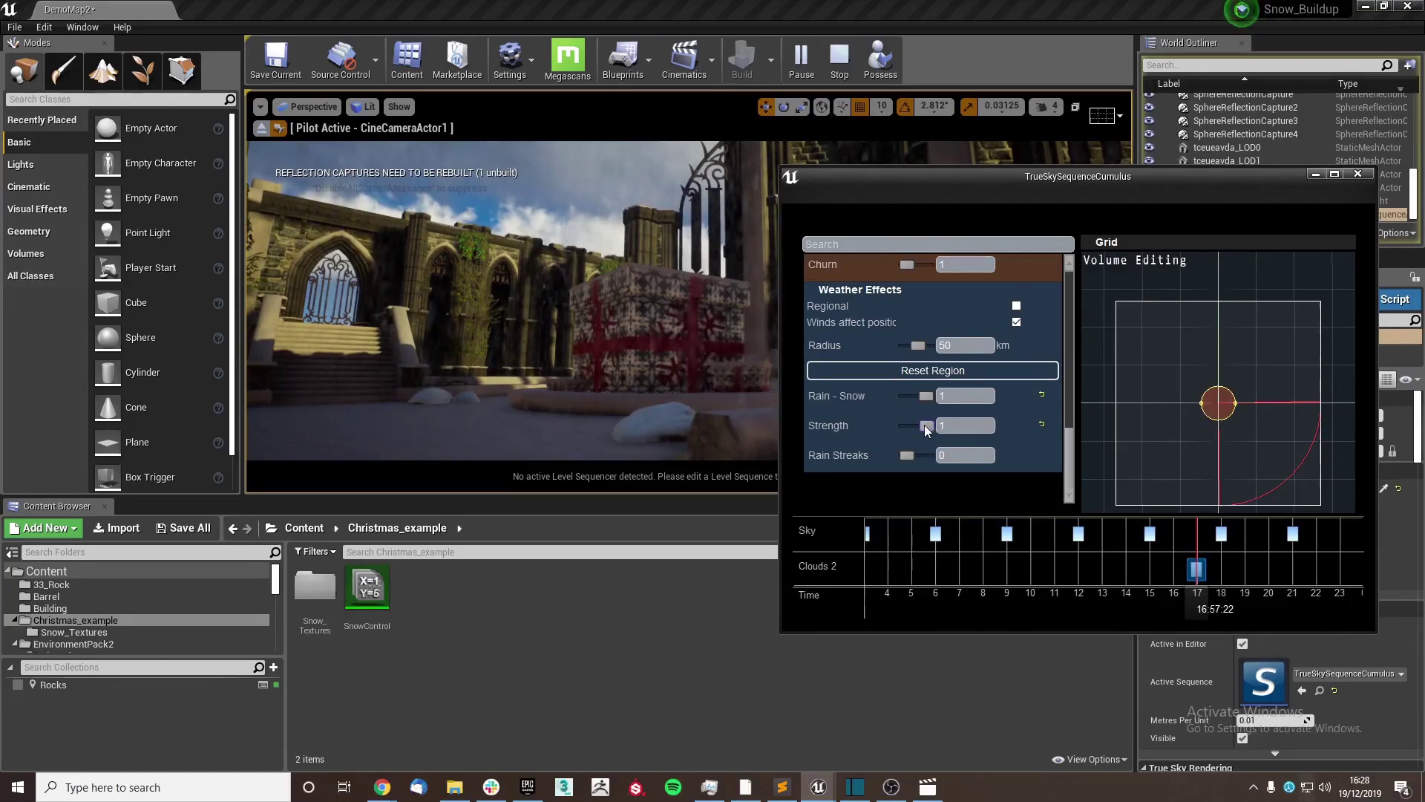
drag(926, 425, 892, 429)
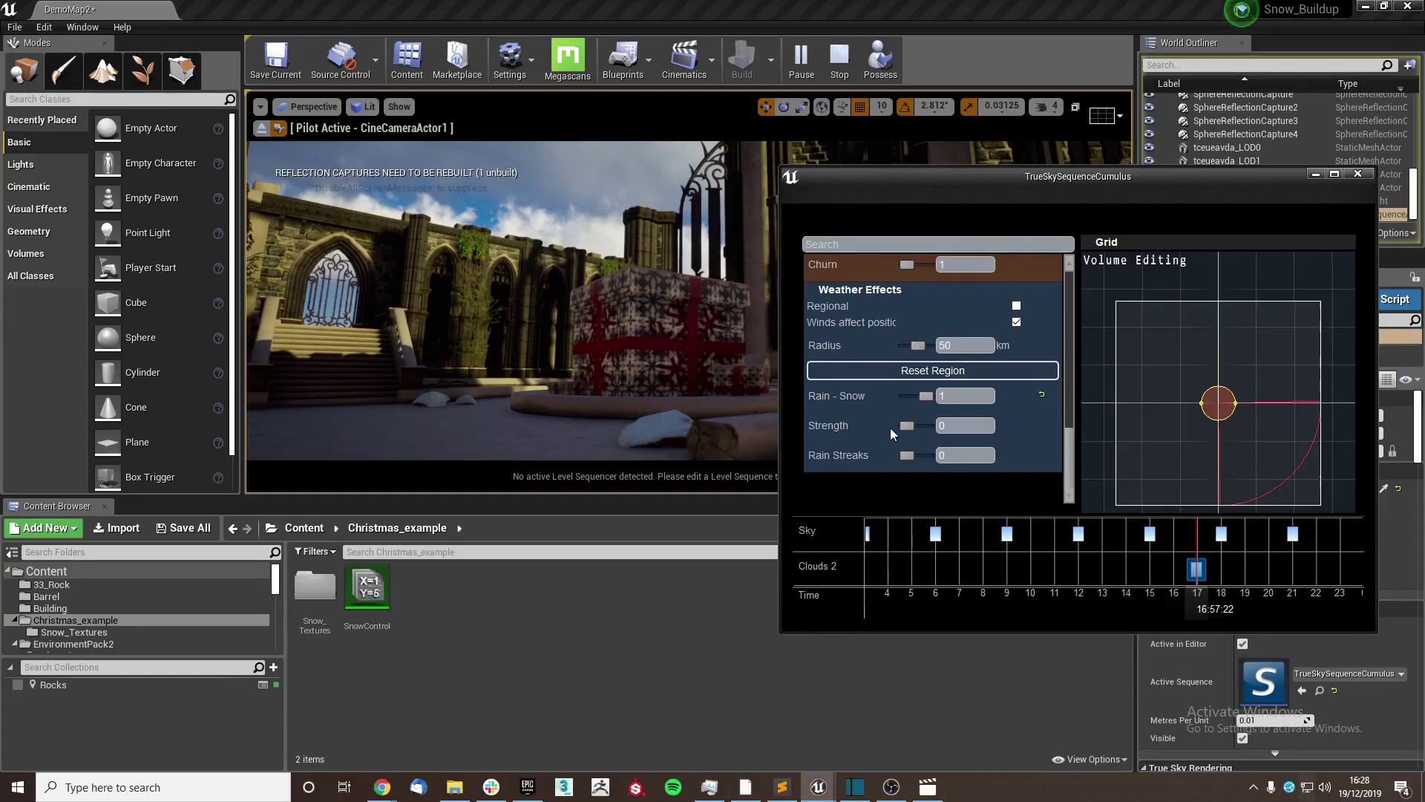
drag(909, 428, 978, 429)
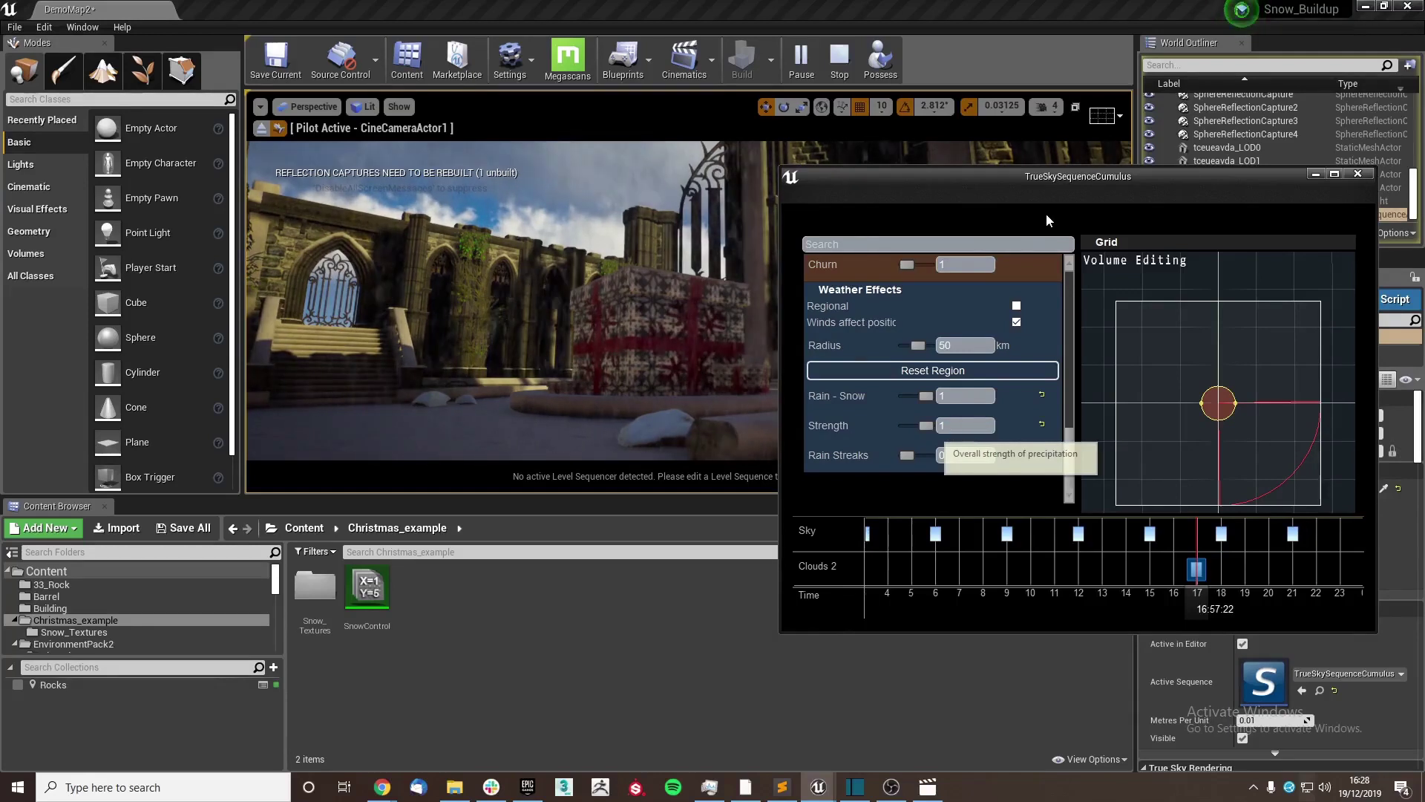
- Close the TrueSkySequenceCumulus editor to leave the running courtyard simulation in view
drag(1093, 176, 1005, 174)
click(1270, 174)
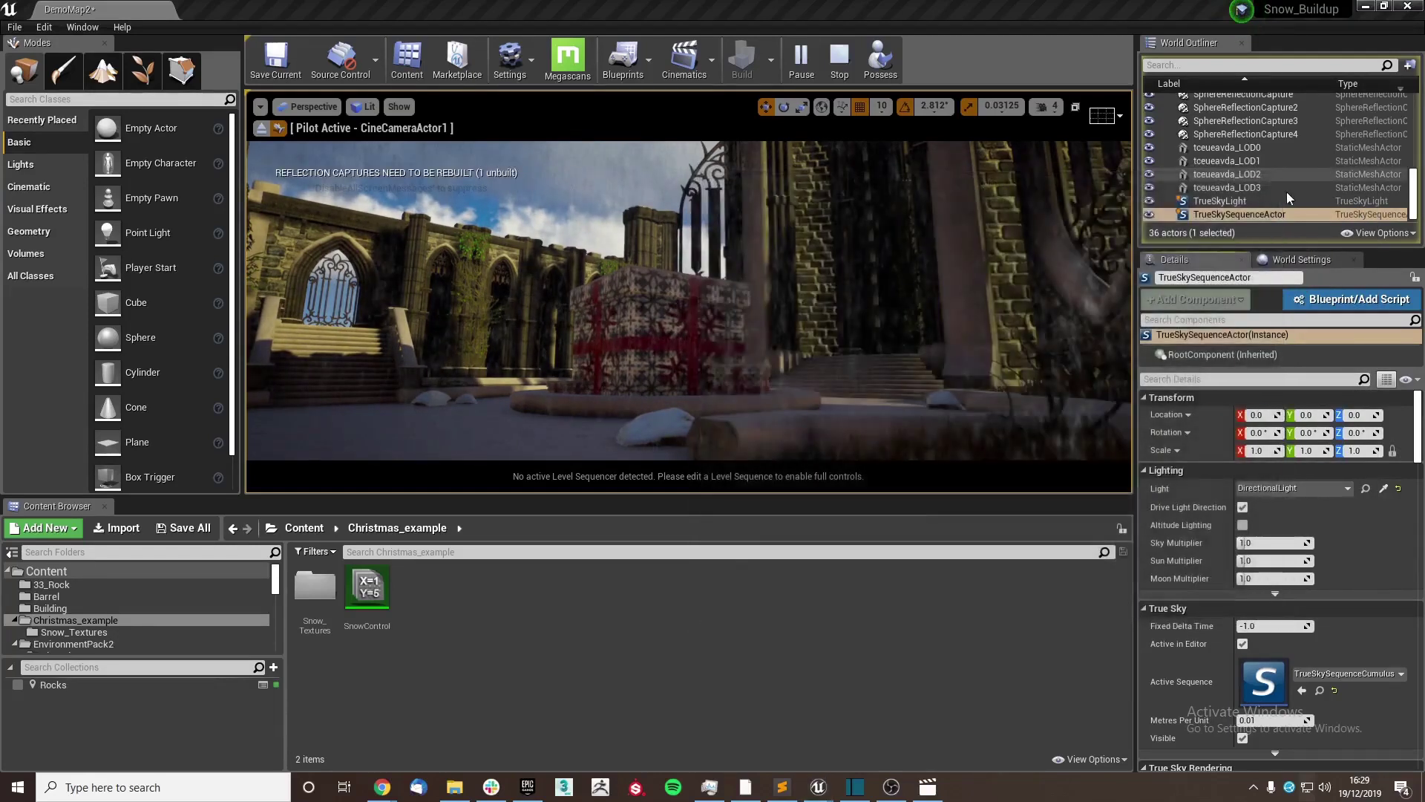
click(851, 616)
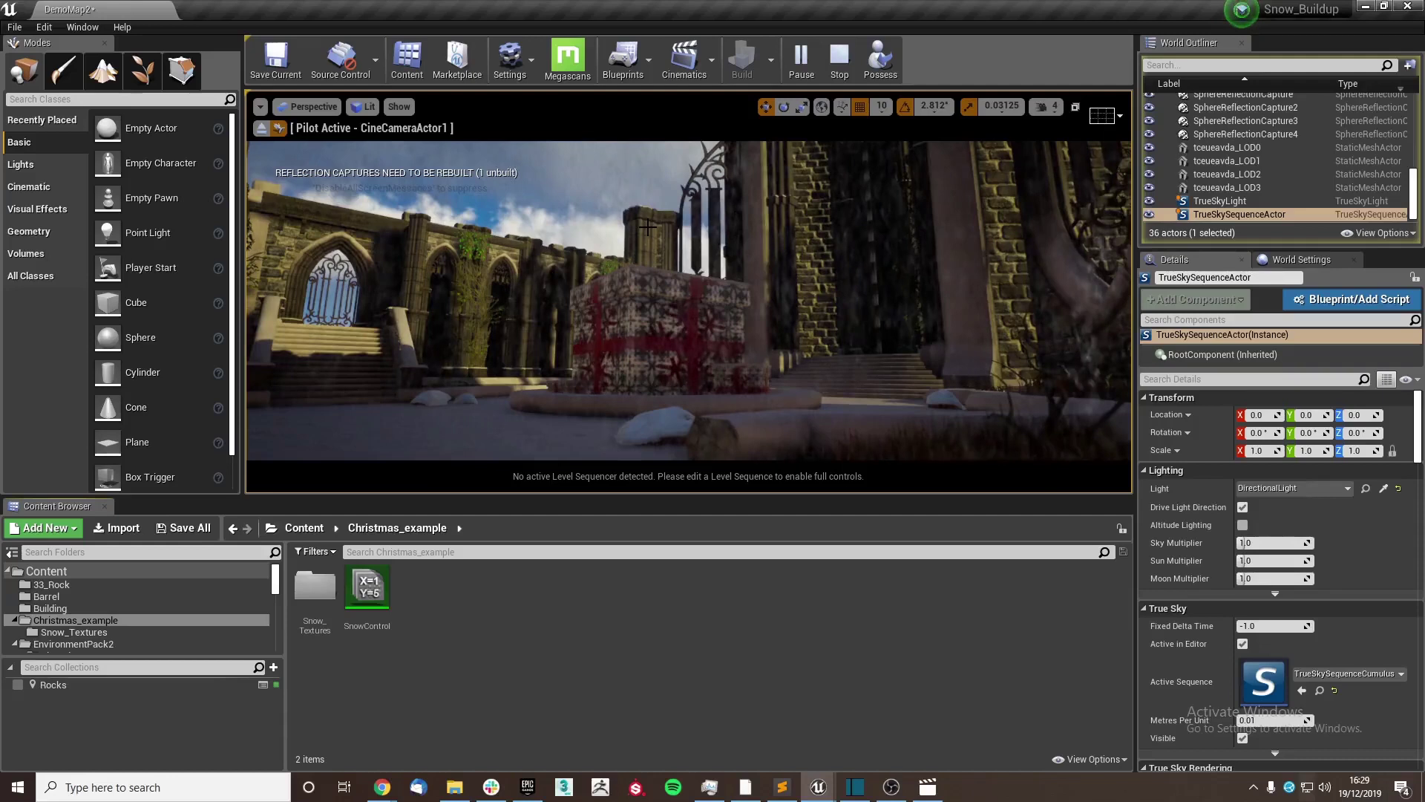